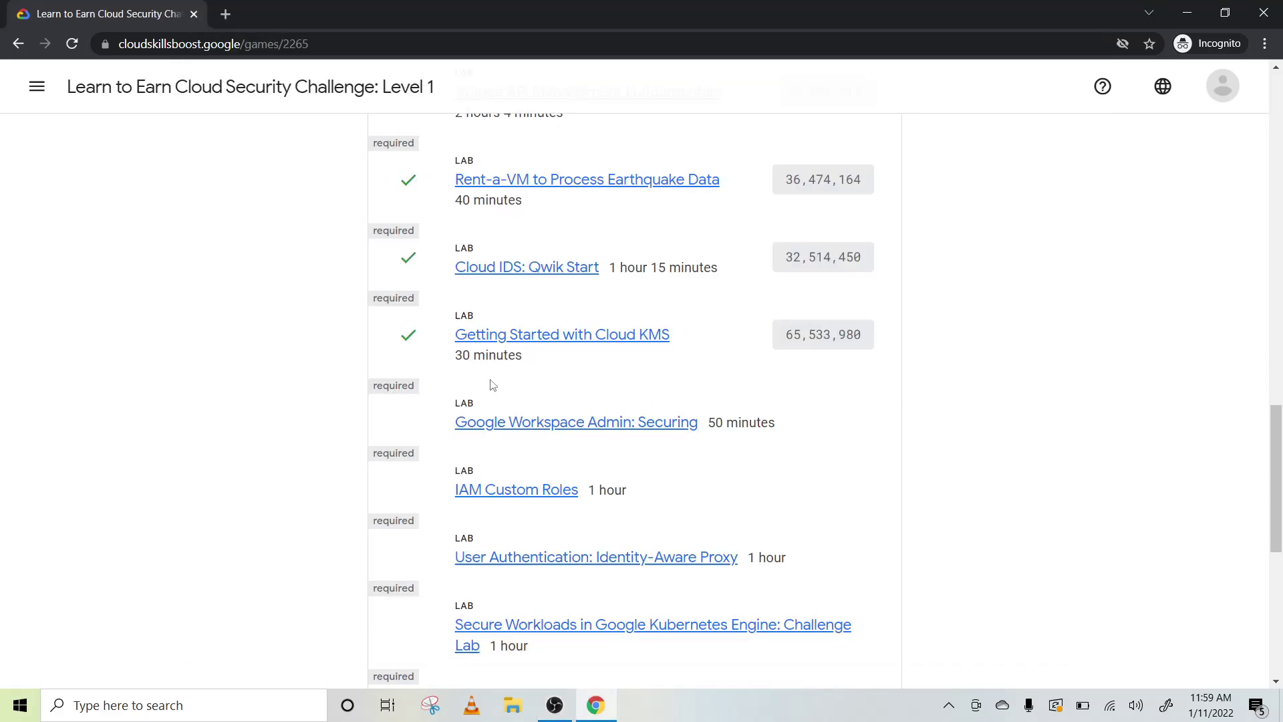
scroll(492, 384, "up", 4)
scroll(491, 385, "up", 4)
scroll(499, 371, "up", 4)
scroll(498, 350, "up", 4)
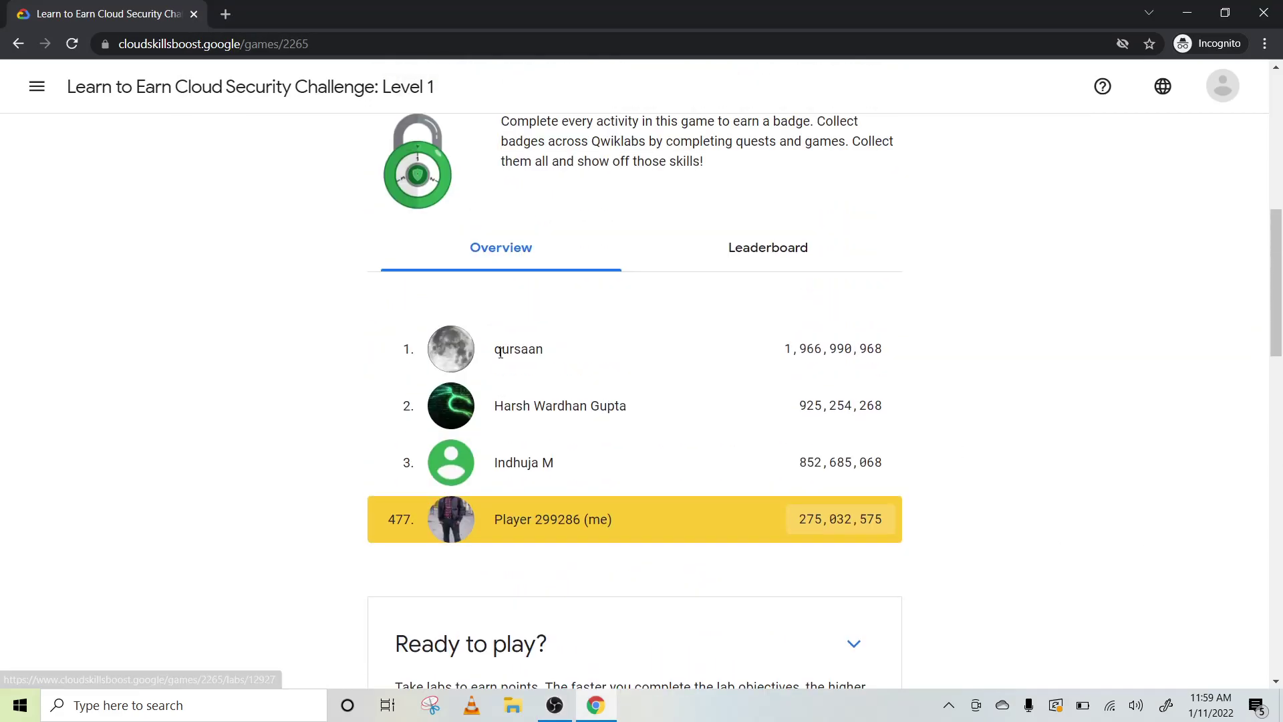
scroll(498, 353, "up", 2)
scroll(499, 353, "down", 8)
scroll(498, 361, "down", 1)
scroll(494, 368, "down", 2)
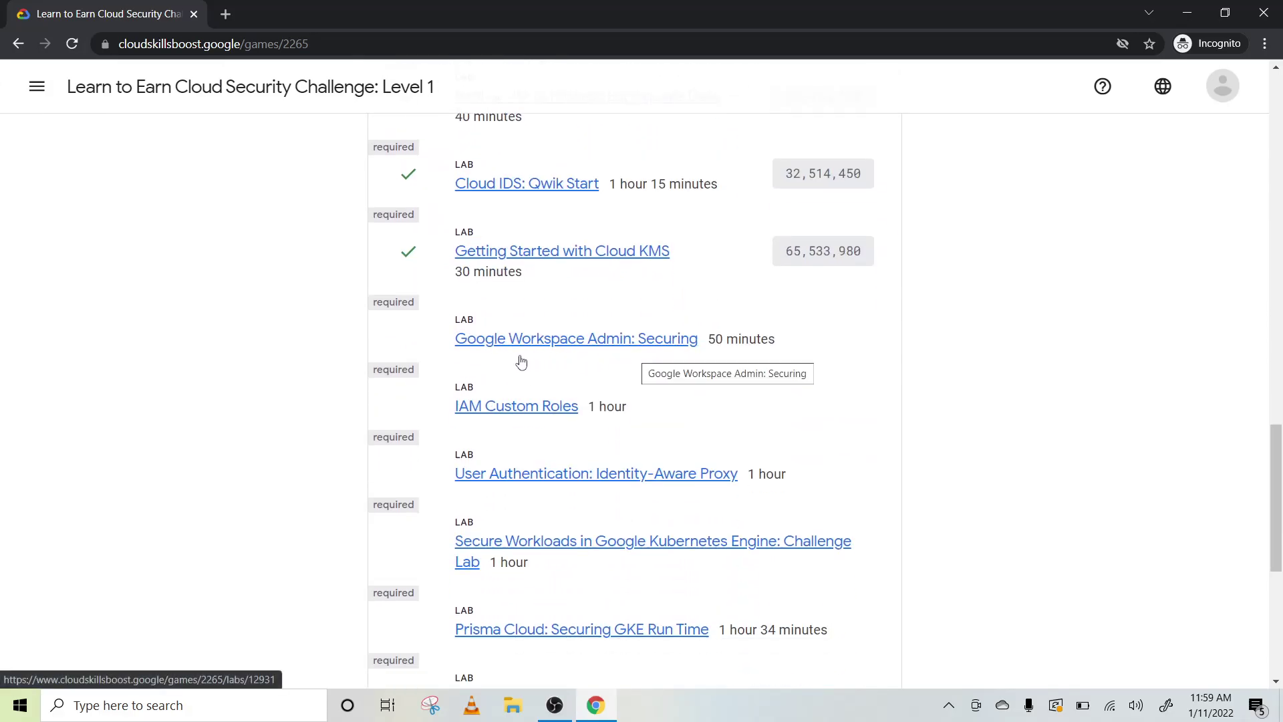
scroll(499, 351, "up", 5)
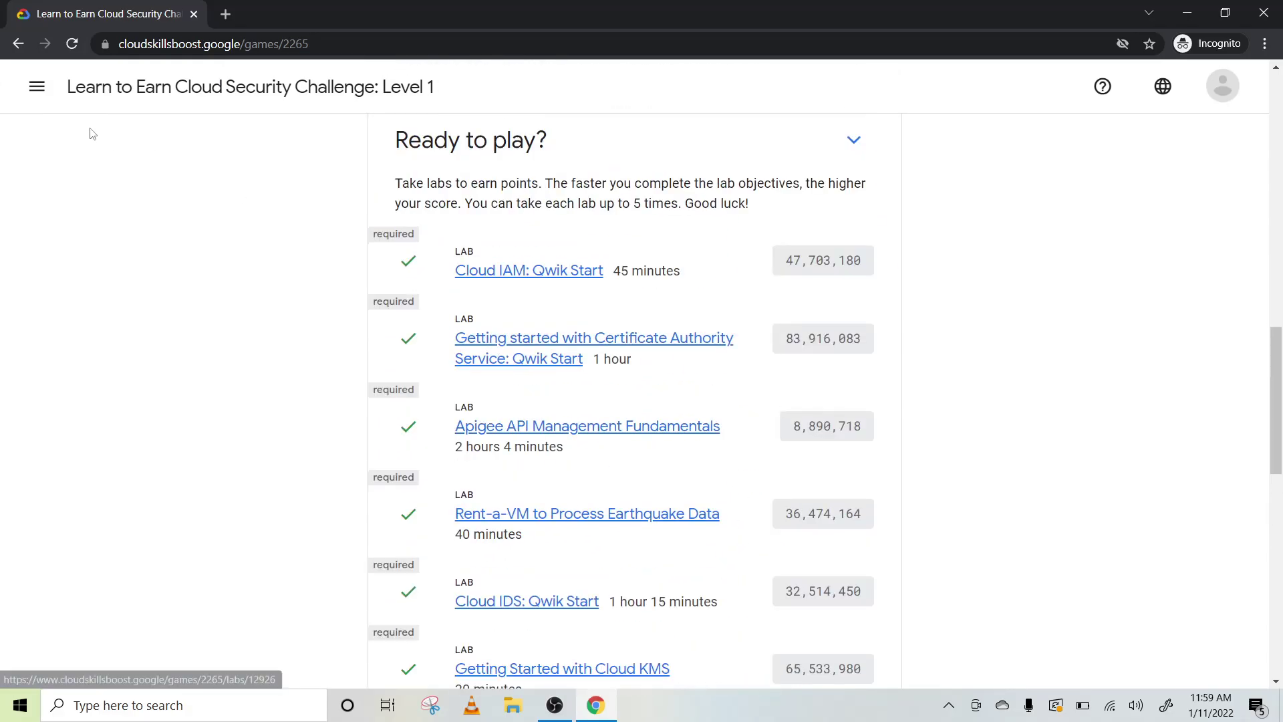
scroll(413, 124, "down", 2)
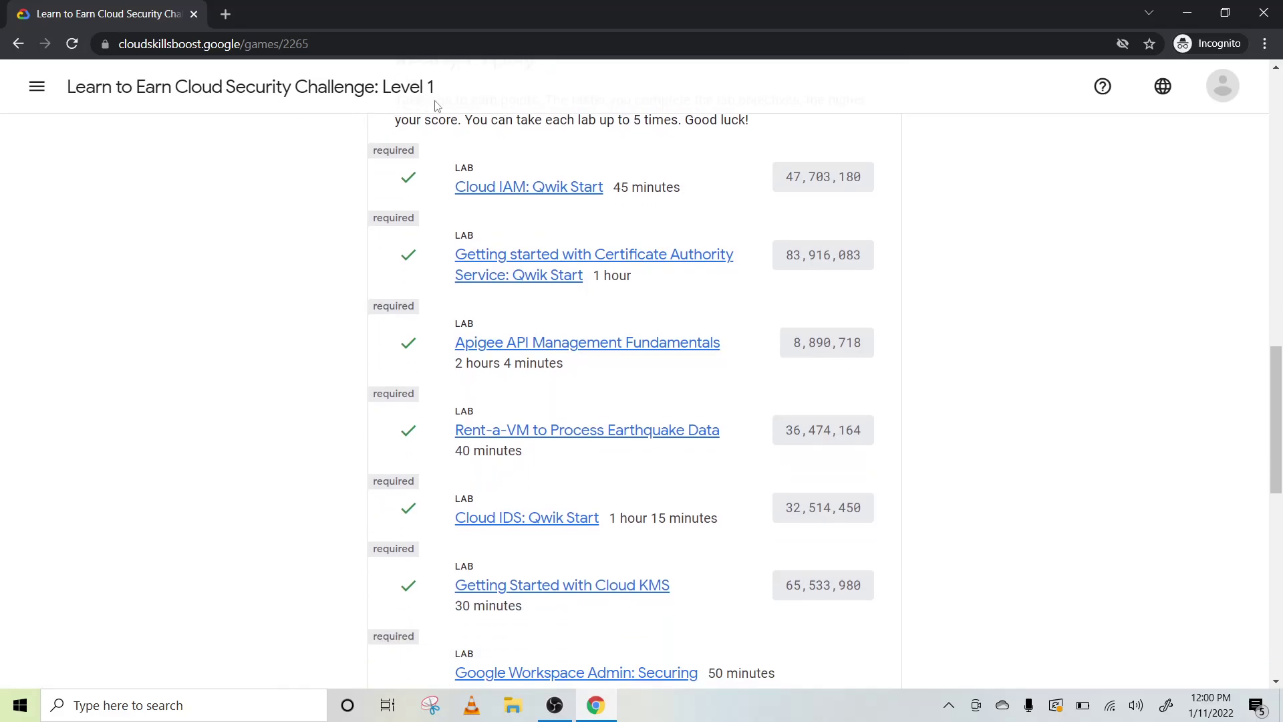
scroll(435, 127, "down", 1)
scroll(535, 443, "down", 2)
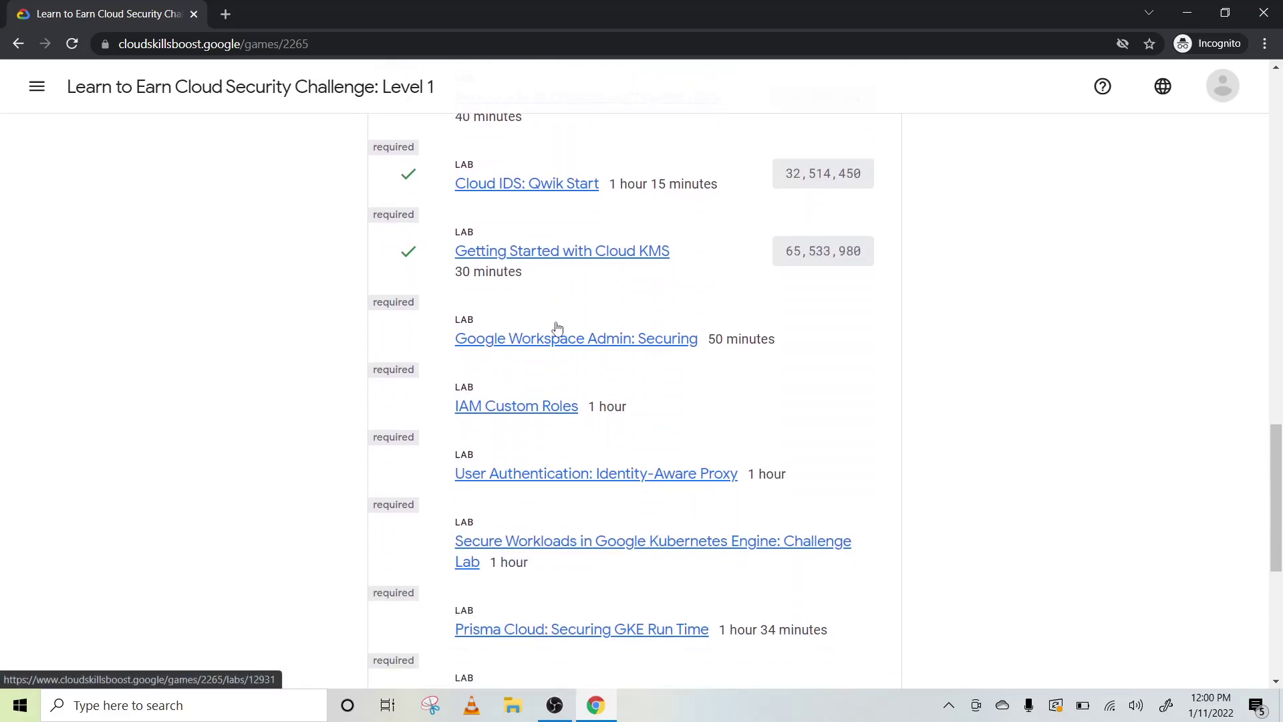
Step: Start the Google Workspace Admin: Securing lab, passing the reCAPTCHA fire-hydrant image challenge
left_click(504, 349)
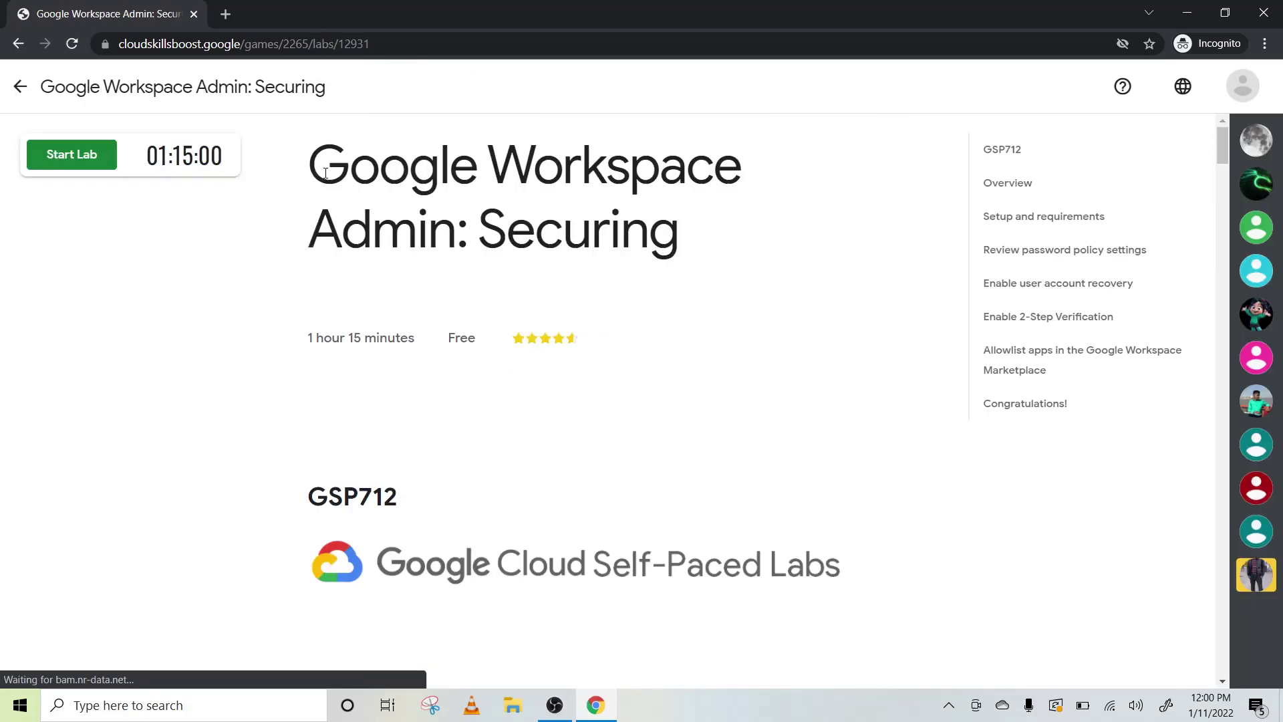
scroll(353, 190, "down", 1)
left_click(72, 155)
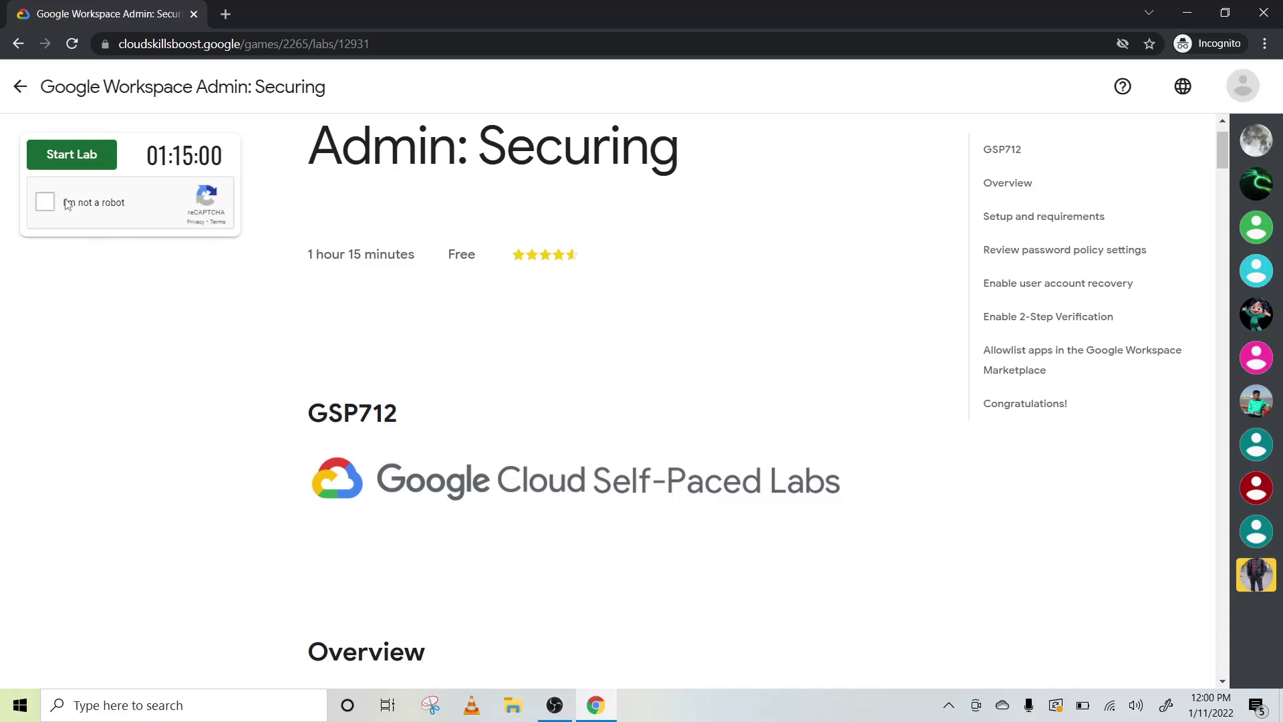
left_click(45, 202)
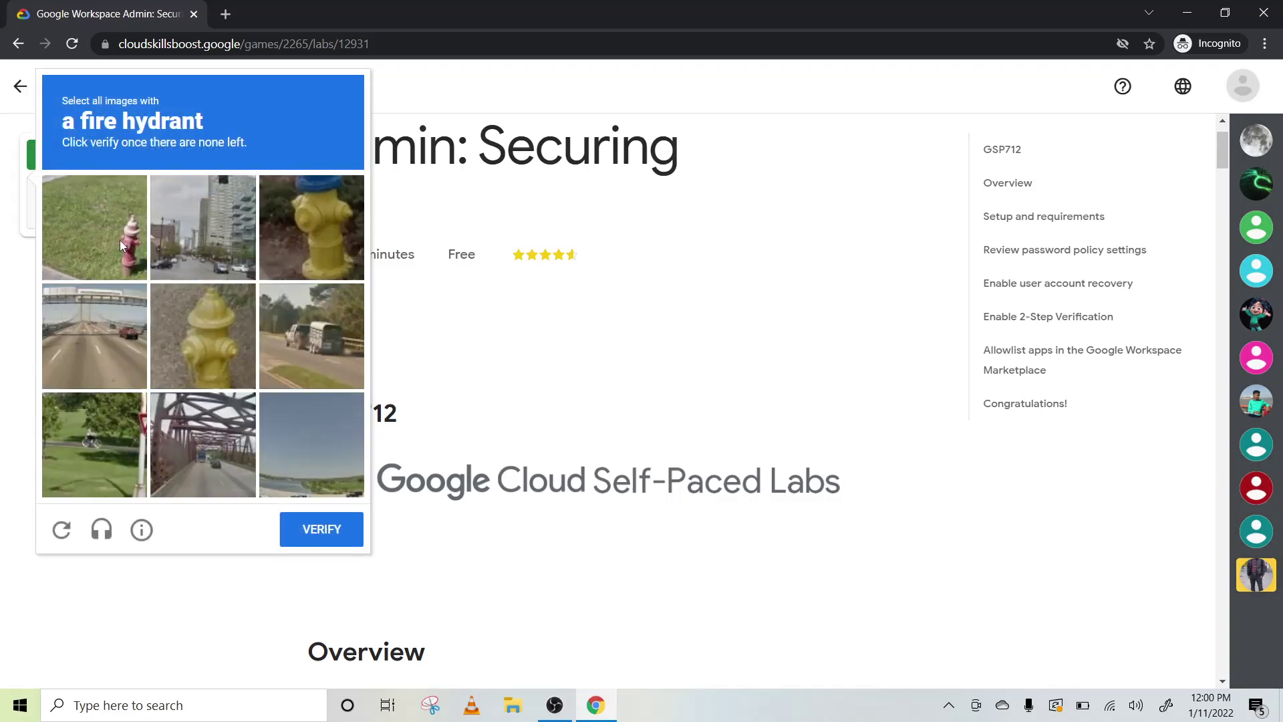
left_click(94, 228)
left_click(204, 336)
left_click(311, 228)
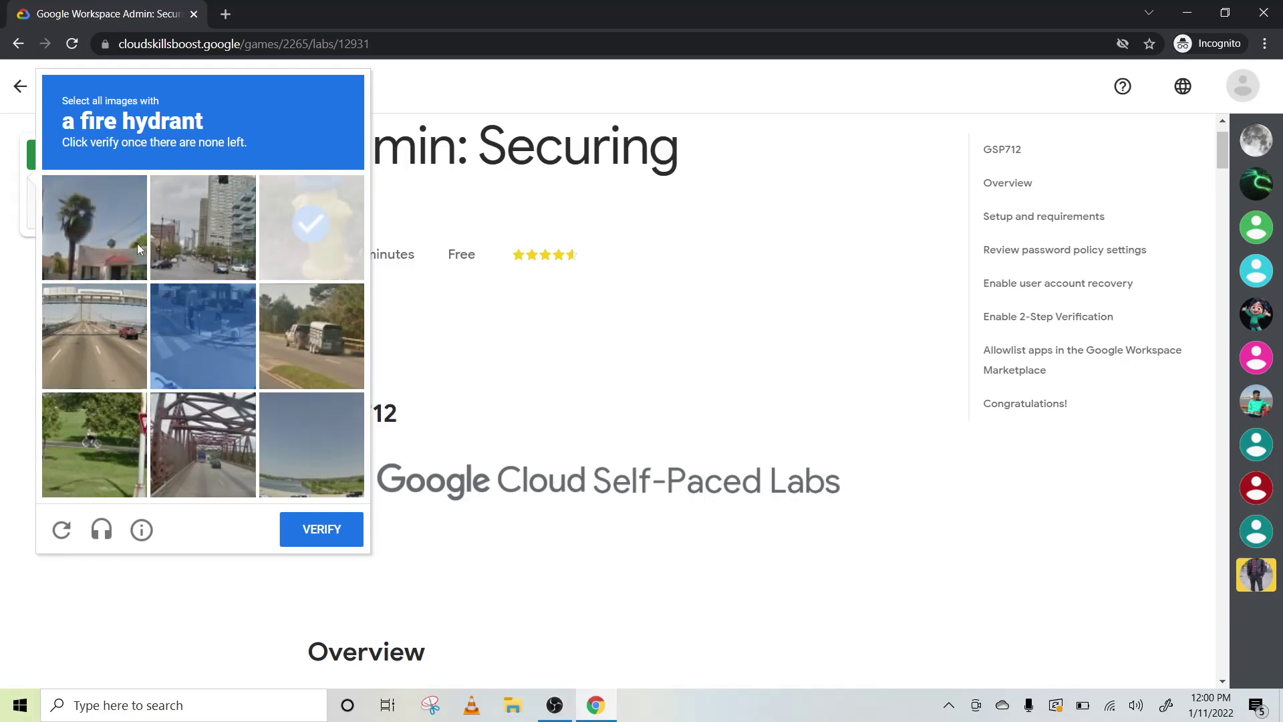
left_click(290, 241)
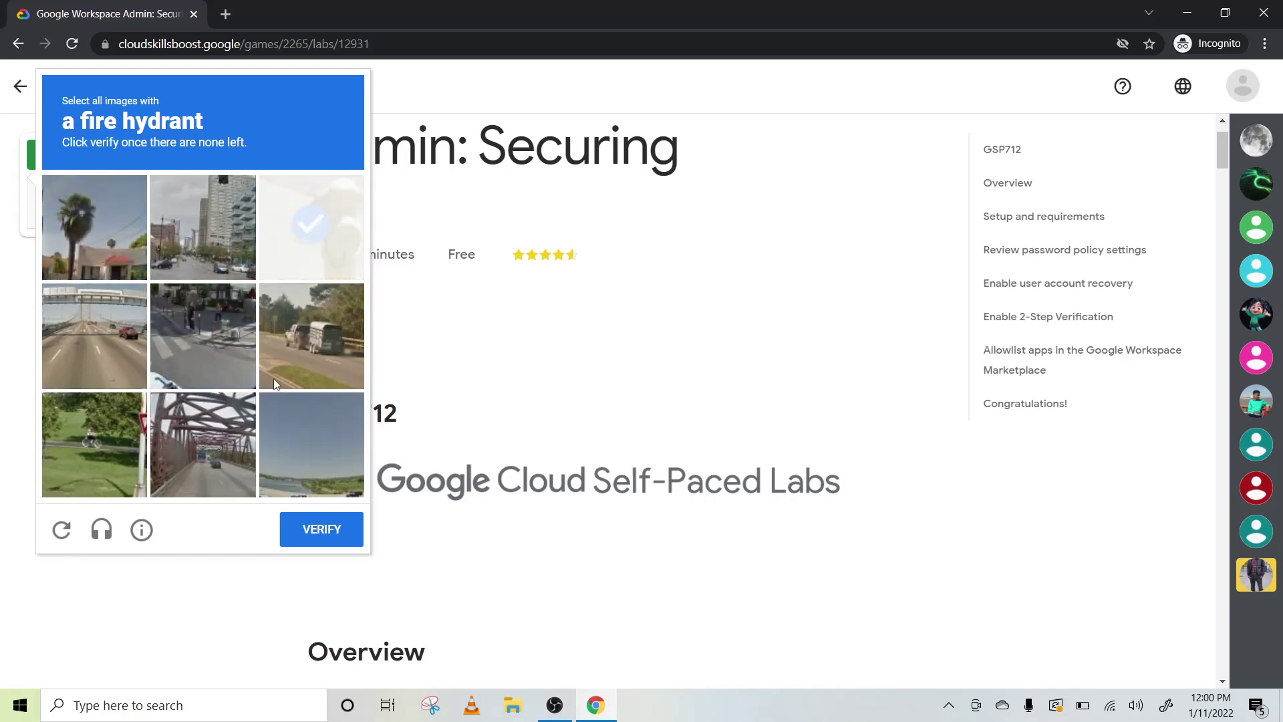
left_click(321, 529)
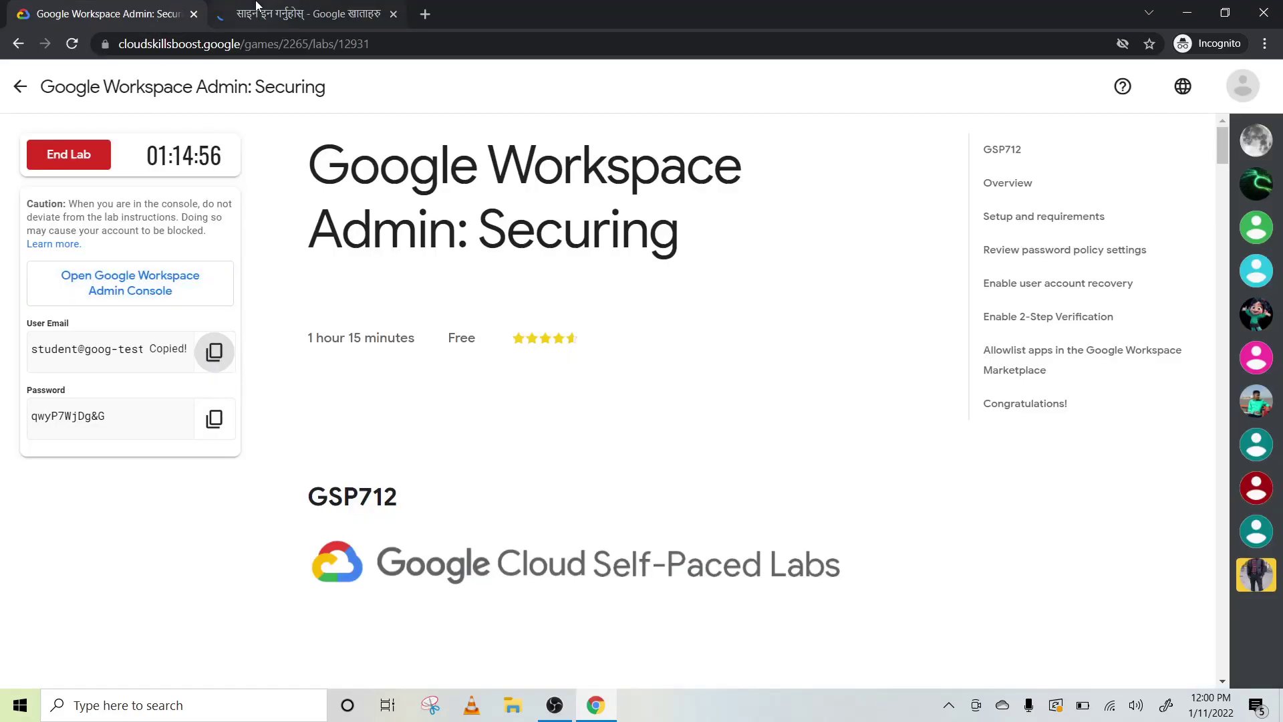
Step: Sign in to the Admin console with another account, entering the copied lab email
left_click(257, 12)
left_click(601, 446)
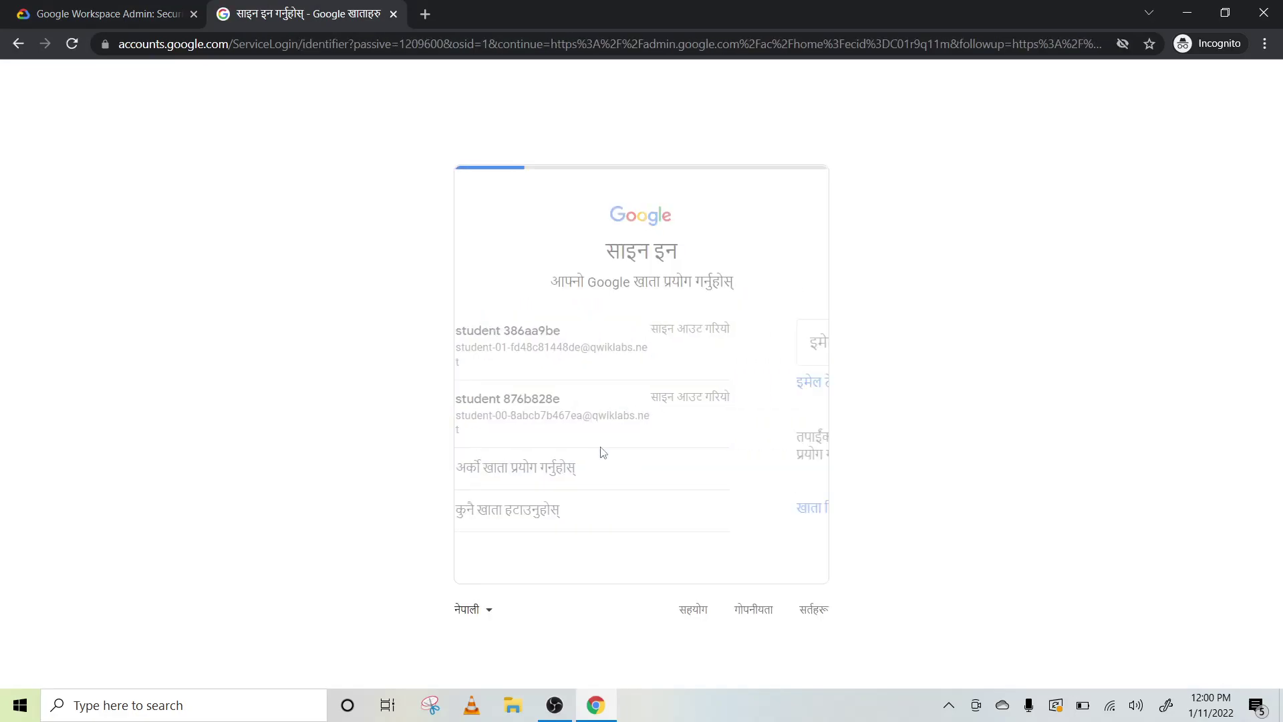
key("ctrl+v")
key("Return")
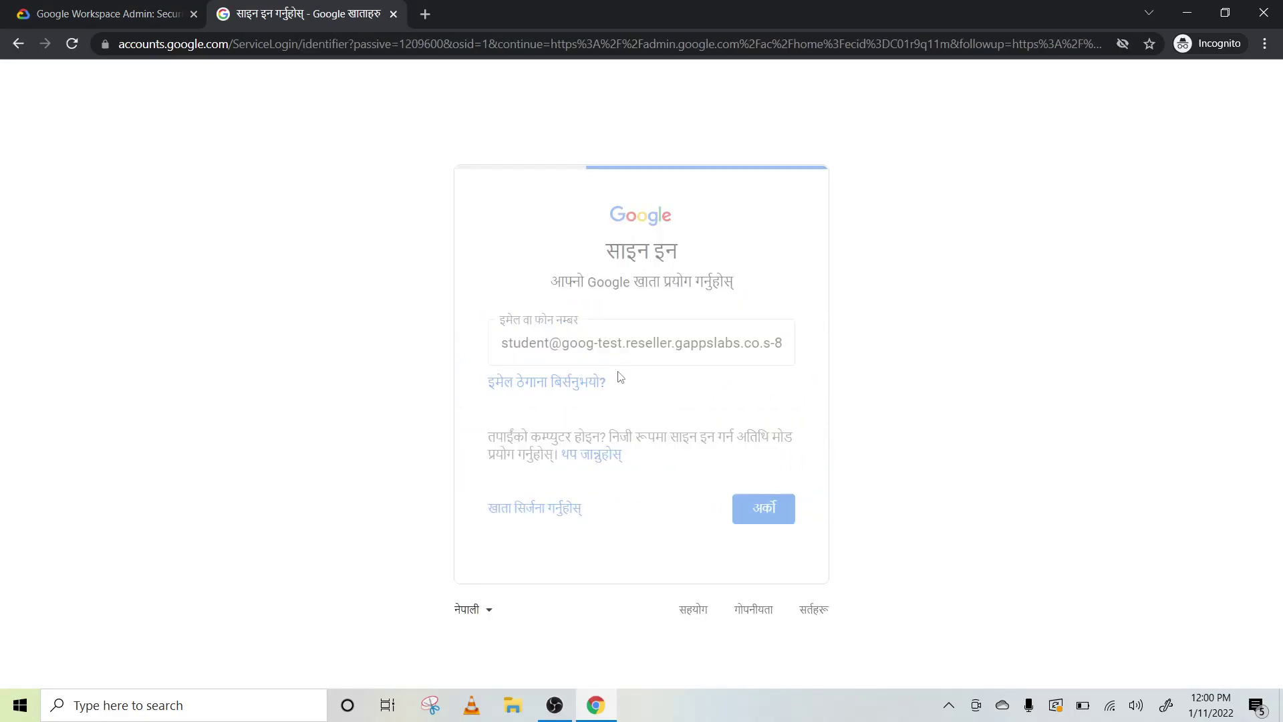
Step: Copy the lab password from the lab page and complete the sign-in
left_click(107, 13)
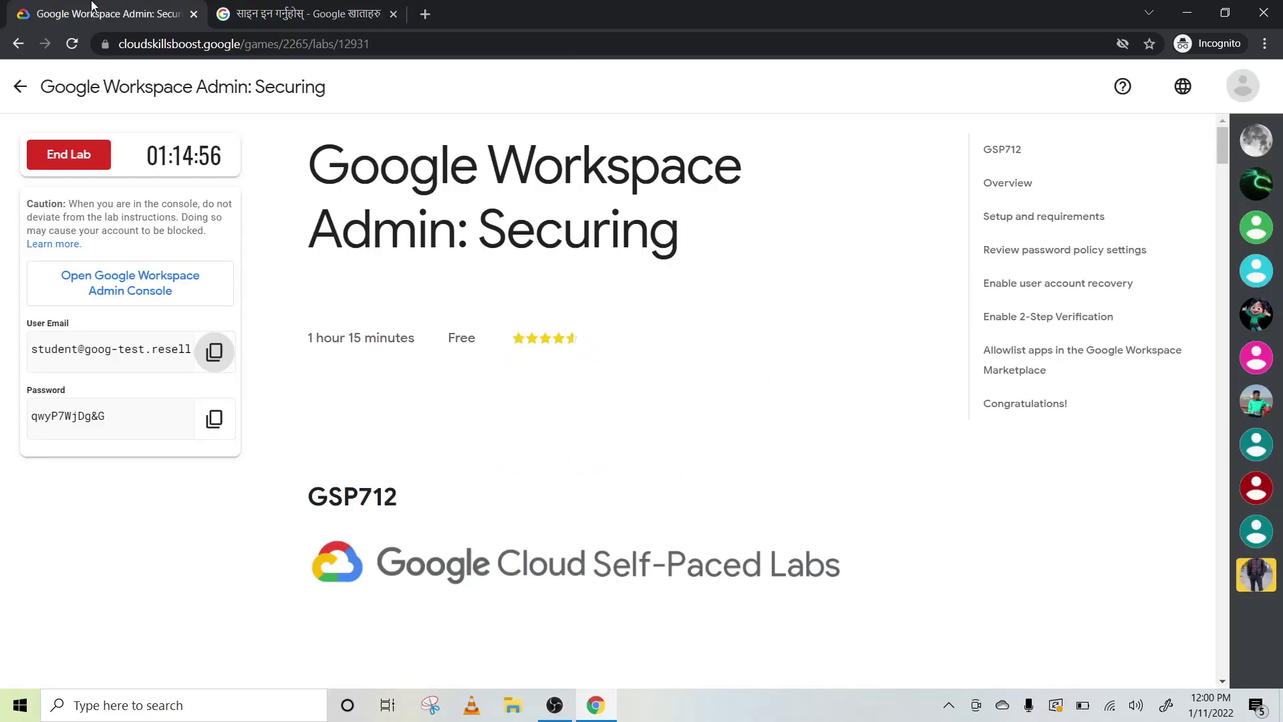
left_click(213, 416)
left_click(303, 12)
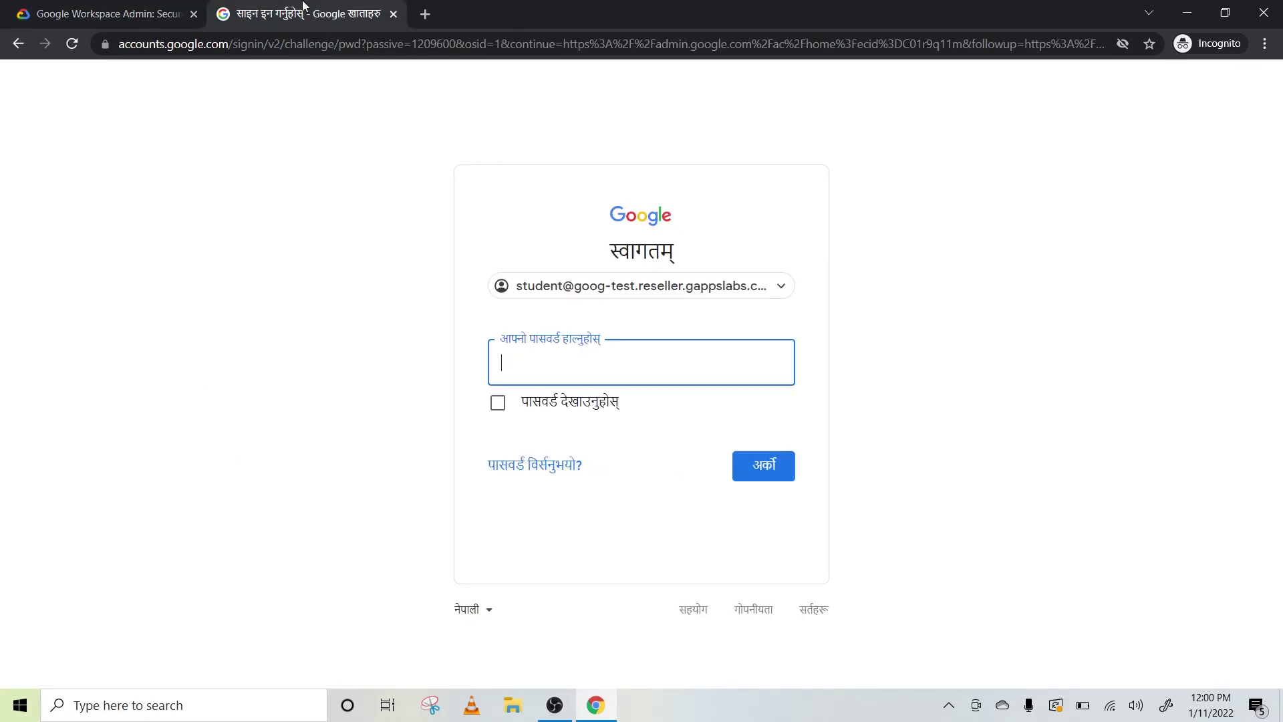
key("Return")
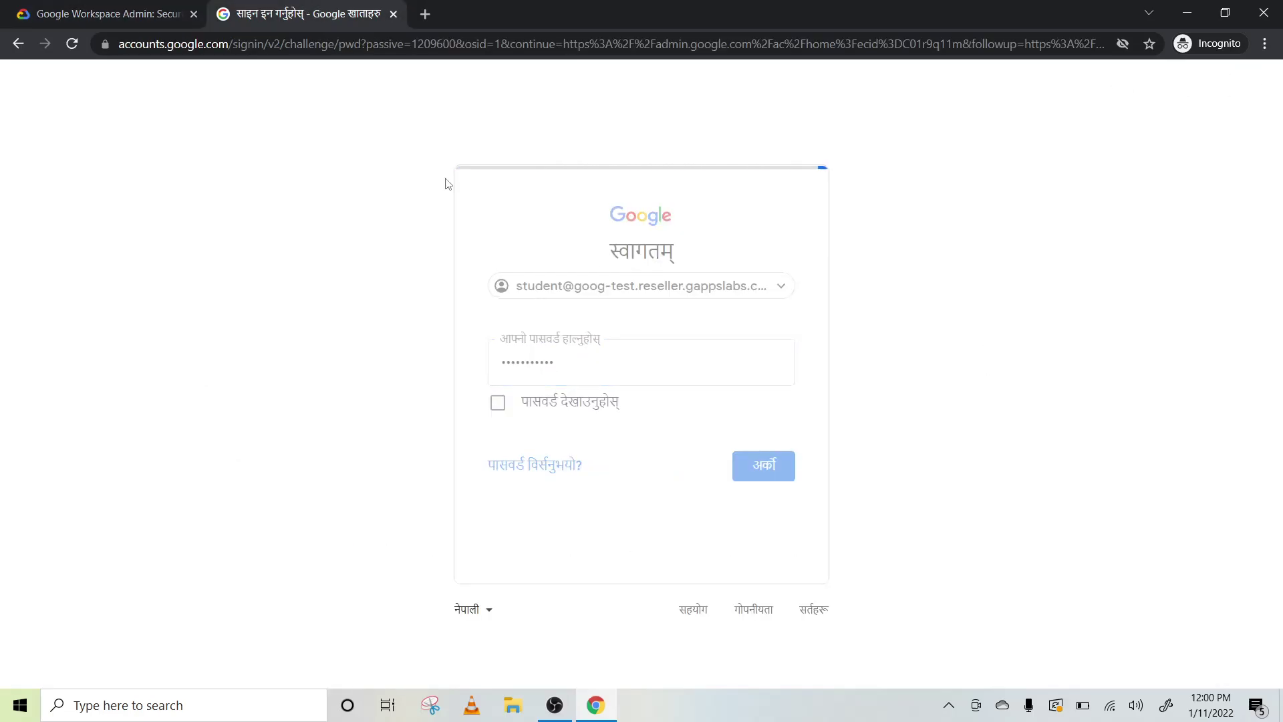
Step: Accept the new-account welcome page and the Google Workspace Terms of Service
left_click(555, 705)
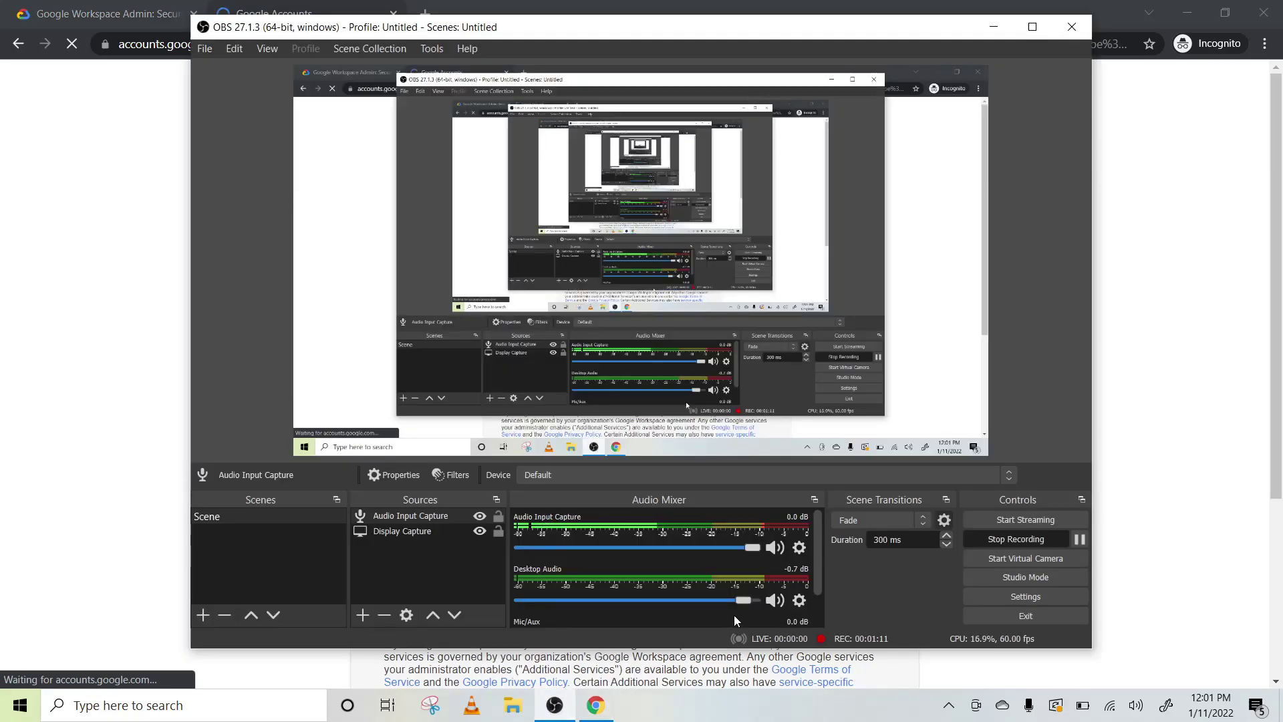
left_click(1177, 483)
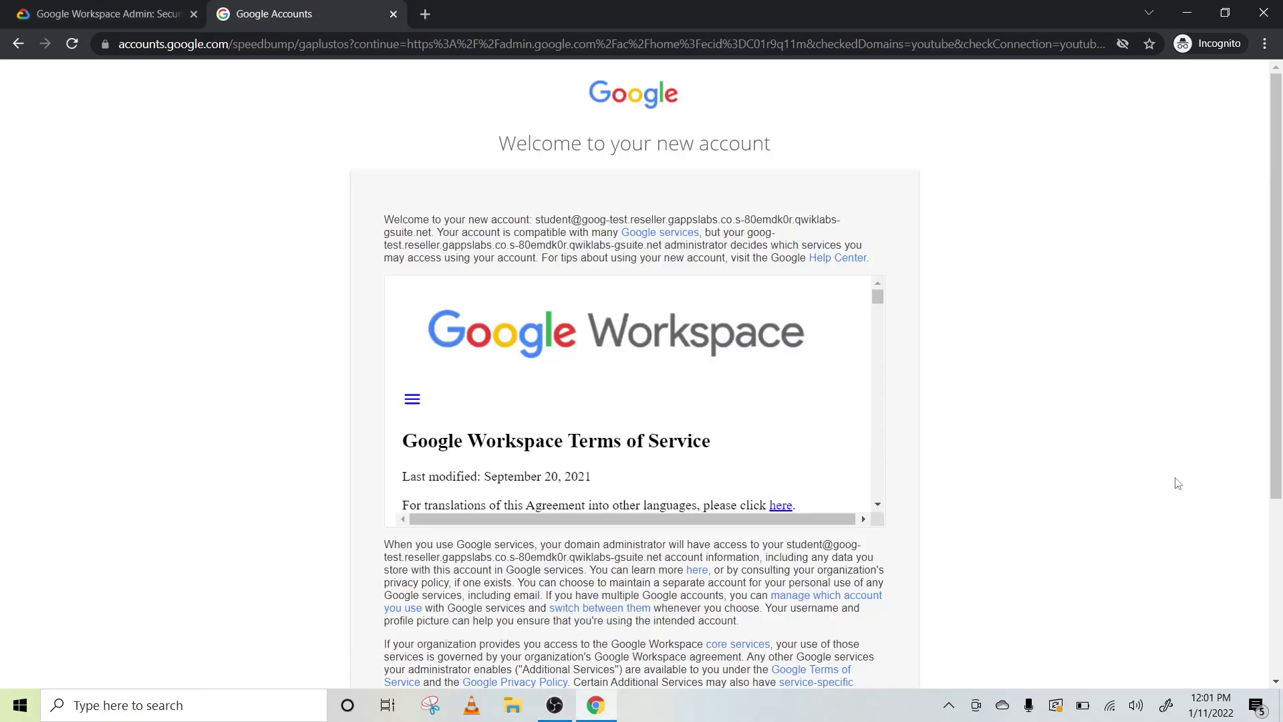
scroll(602, 451, "down", 5)
left_click(617, 529)
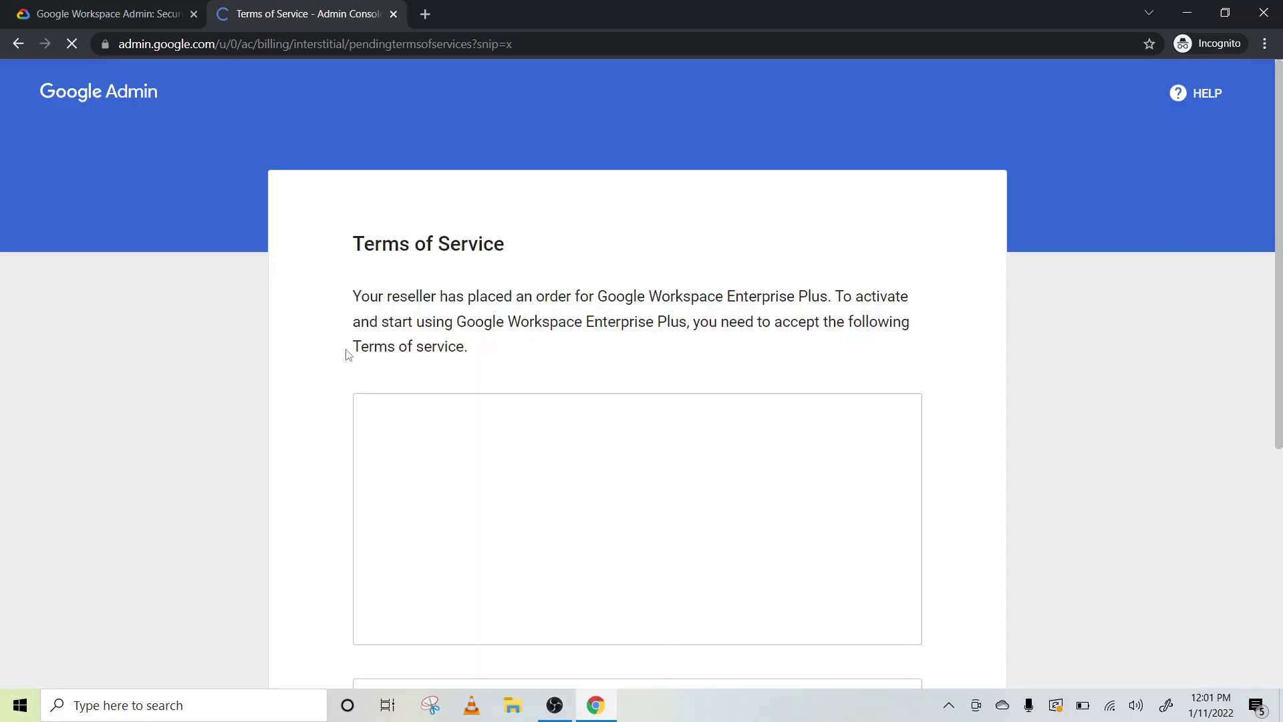
scroll(348, 354, "down", 3)
scroll(348, 381, "down", 3)
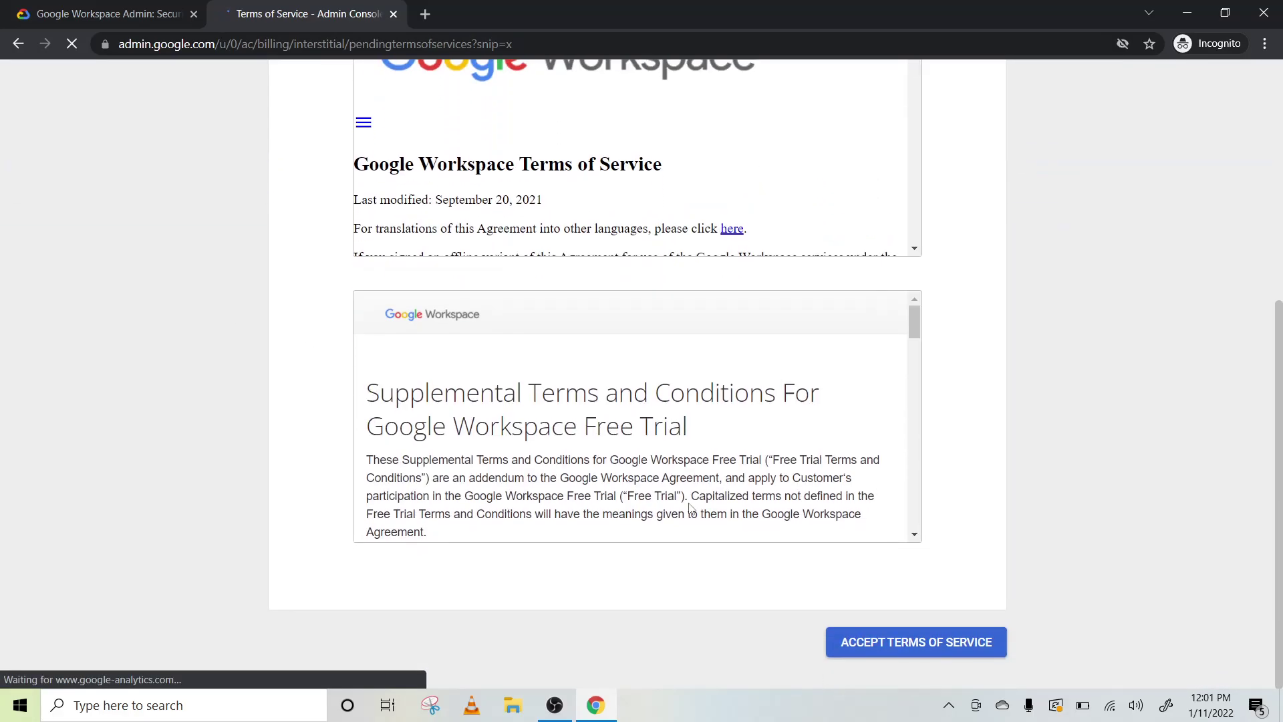
left_click(916, 642)
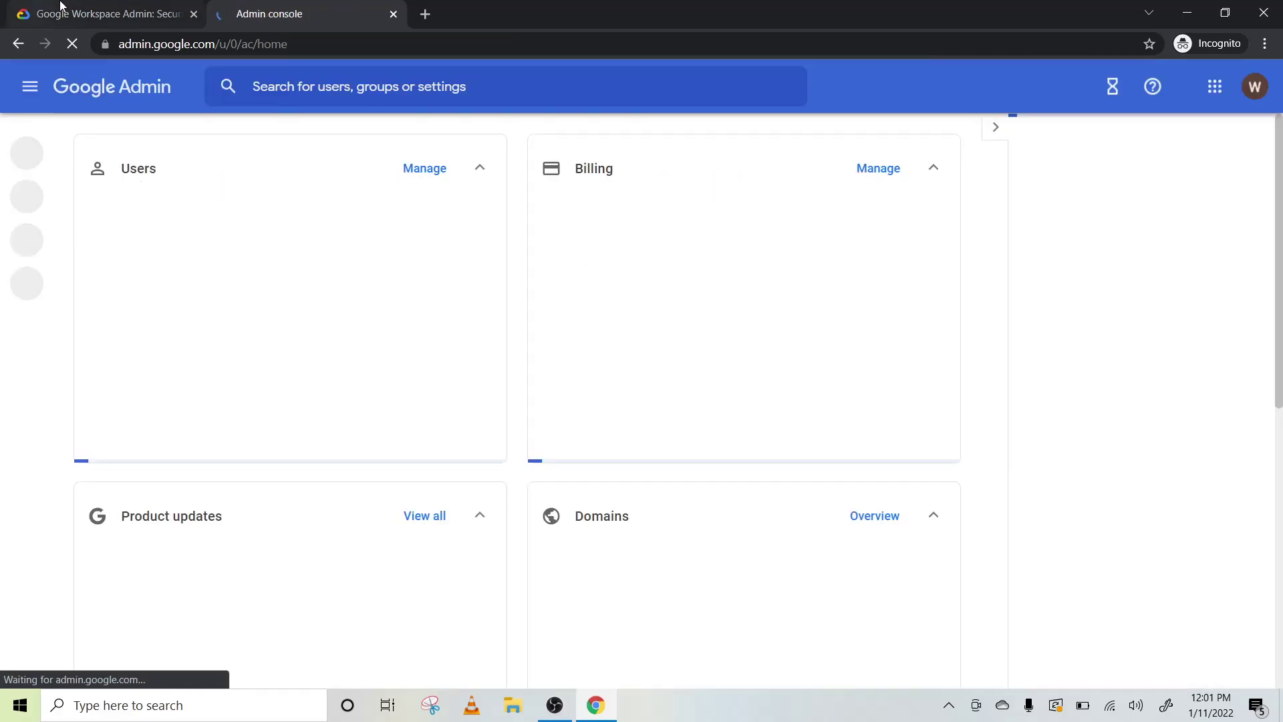
Step: Compare the Admin console home with the lab instructions' VERIFY DOMAIN step, ending on the Admin console
left_click(101, 13)
scroll(517, 370, "down", 5)
scroll(517, 369, "down", 5)
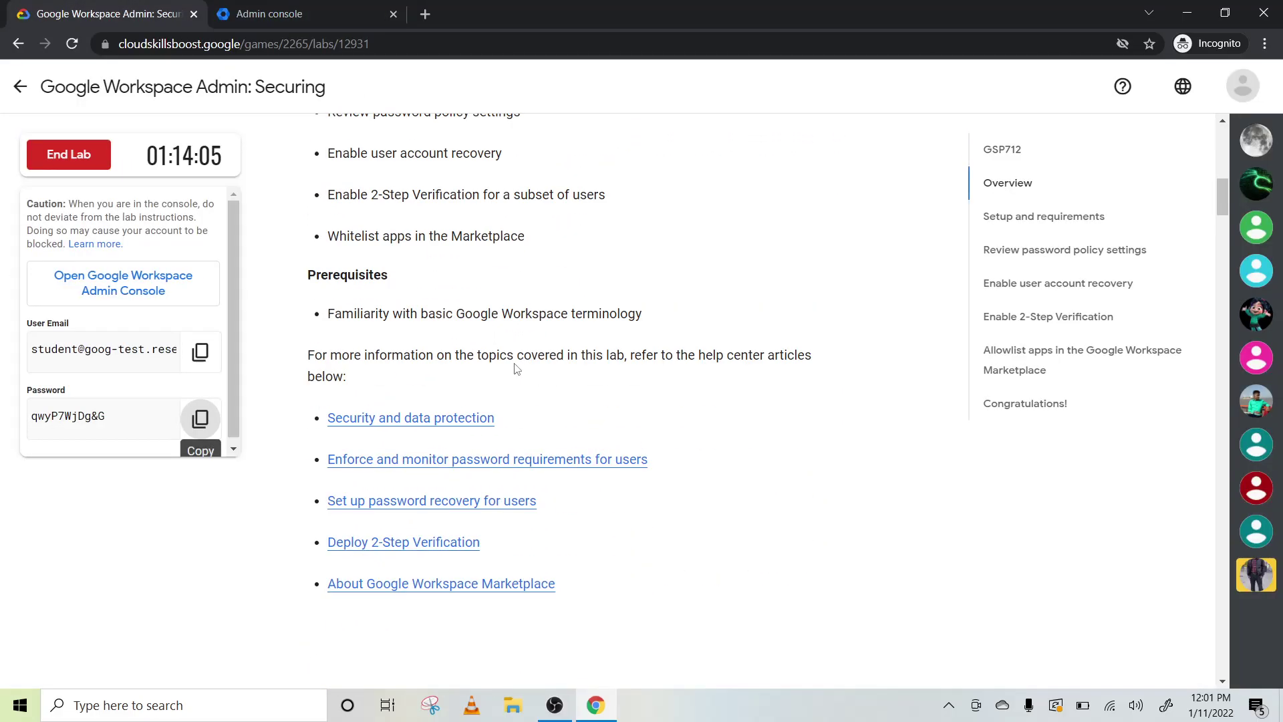
scroll(516, 369, "down", 5)
scroll(516, 369, "down", 5)
scroll(517, 369, "down", 5)
scroll(512, 367, "down", 5)
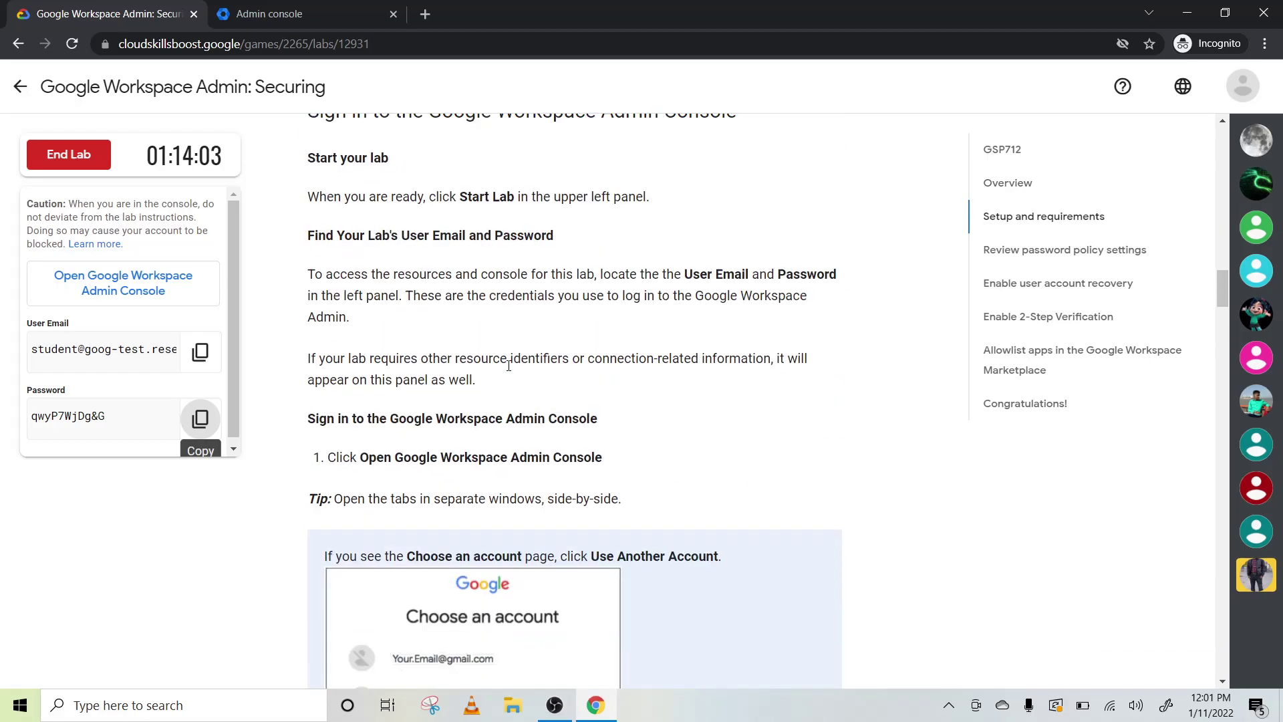
scroll(510, 366, "down", 5)
scroll(509, 366, "down", 5)
scroll(509, 367, "down", 5)
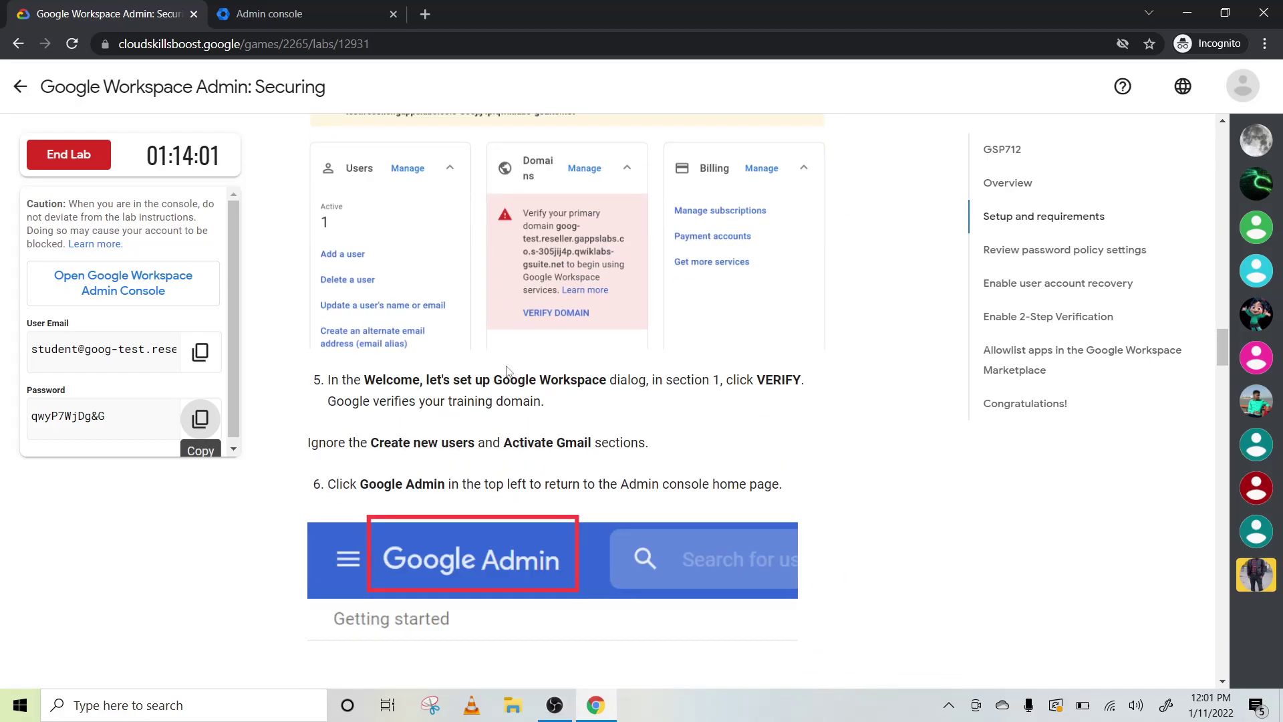
scroll(507, 370, "up", 2)
scroll(507, 367, "up", 2)
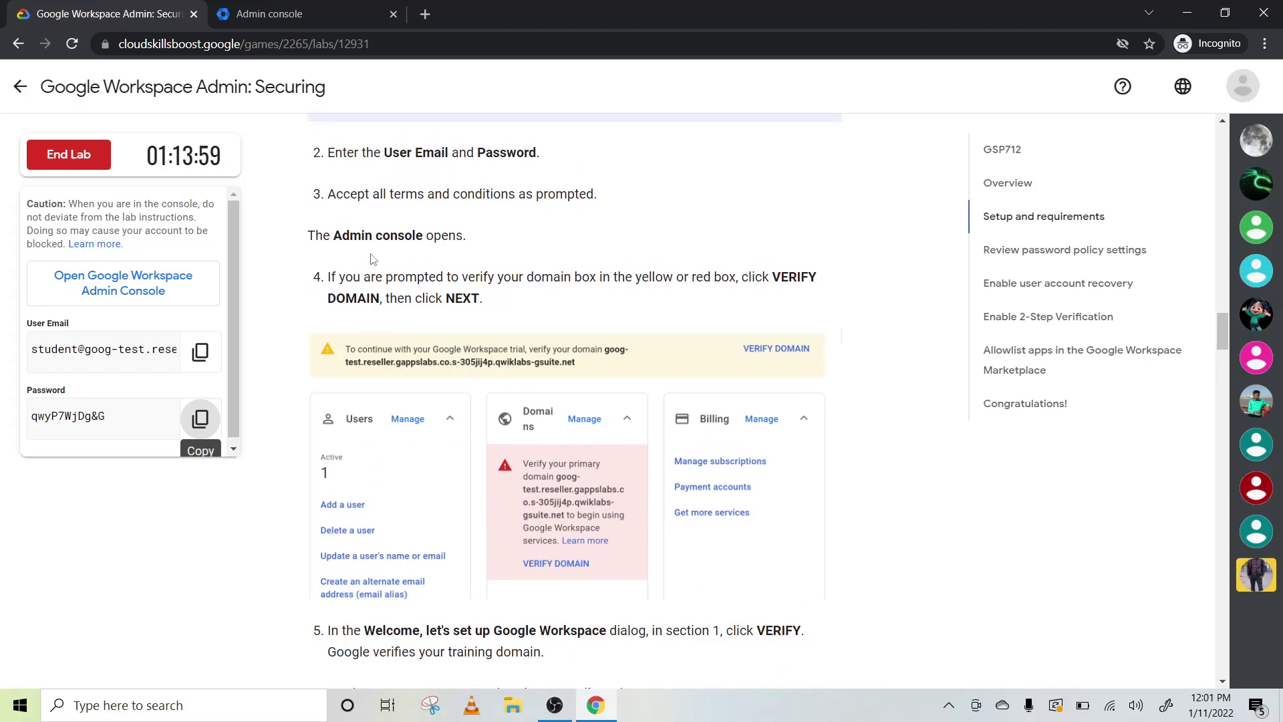
scroll(367, 253, "up", 2)
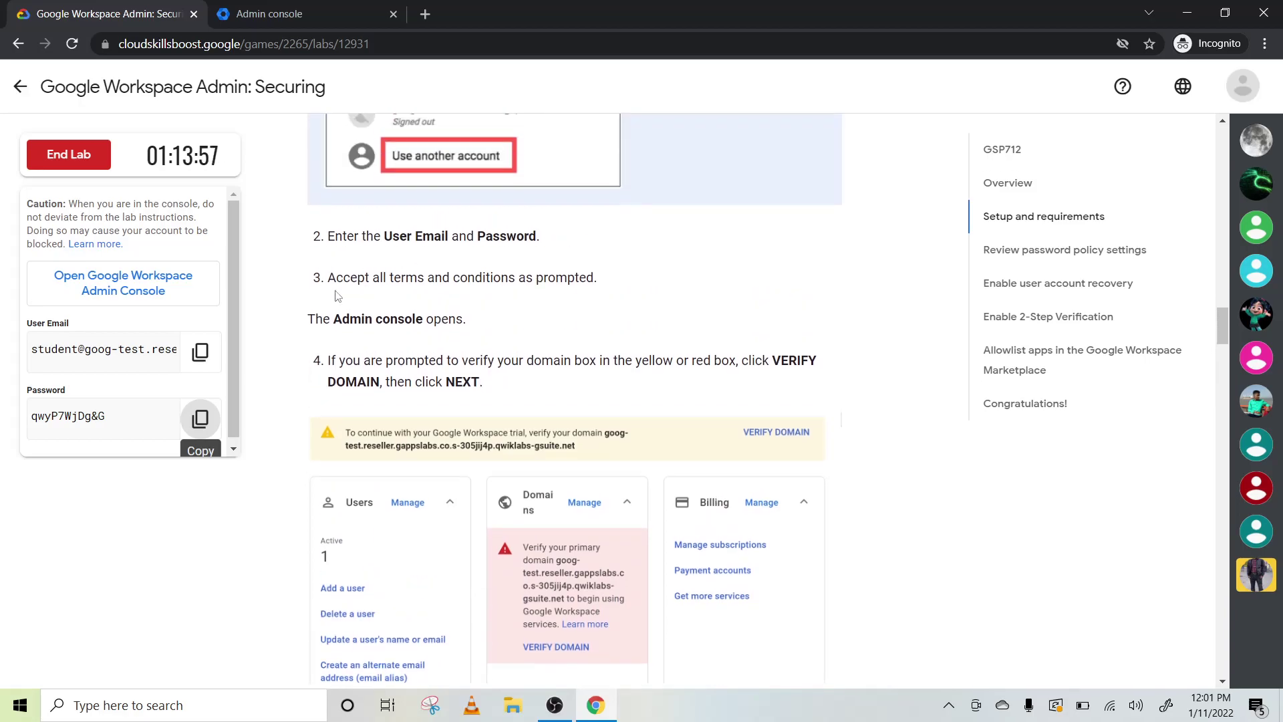
left_click(268, 12)
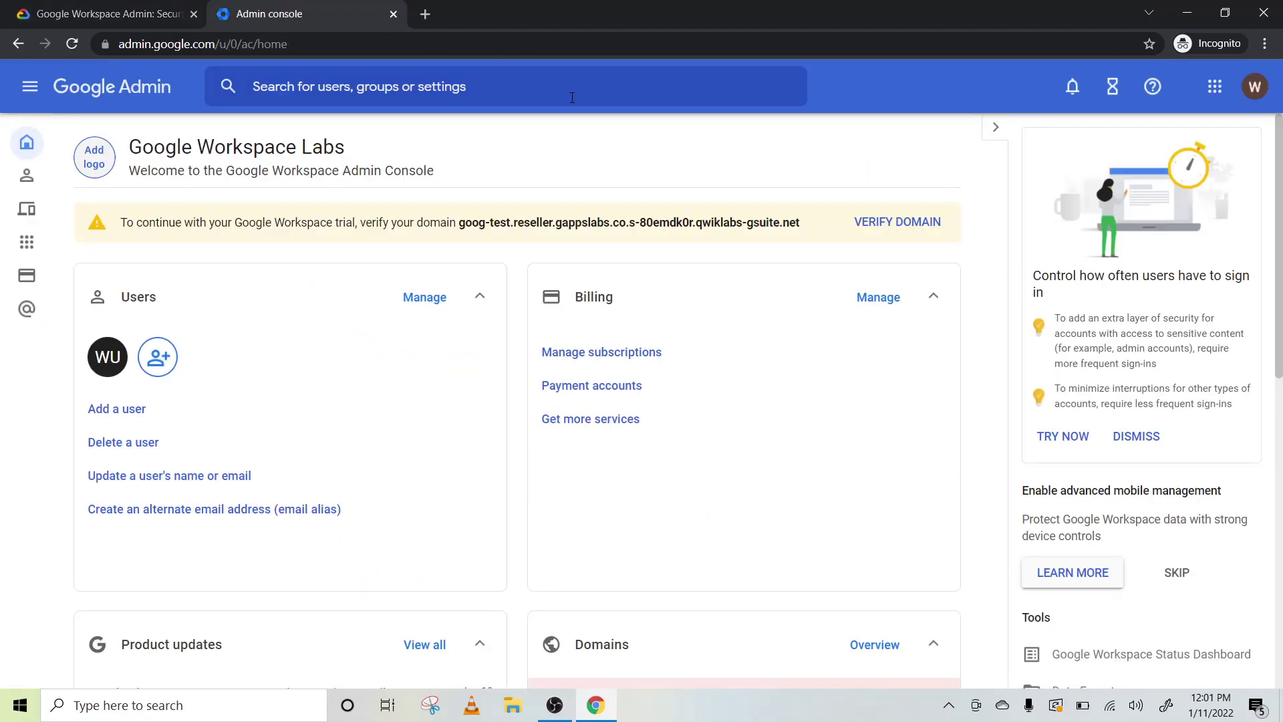
left_click(96, 8)
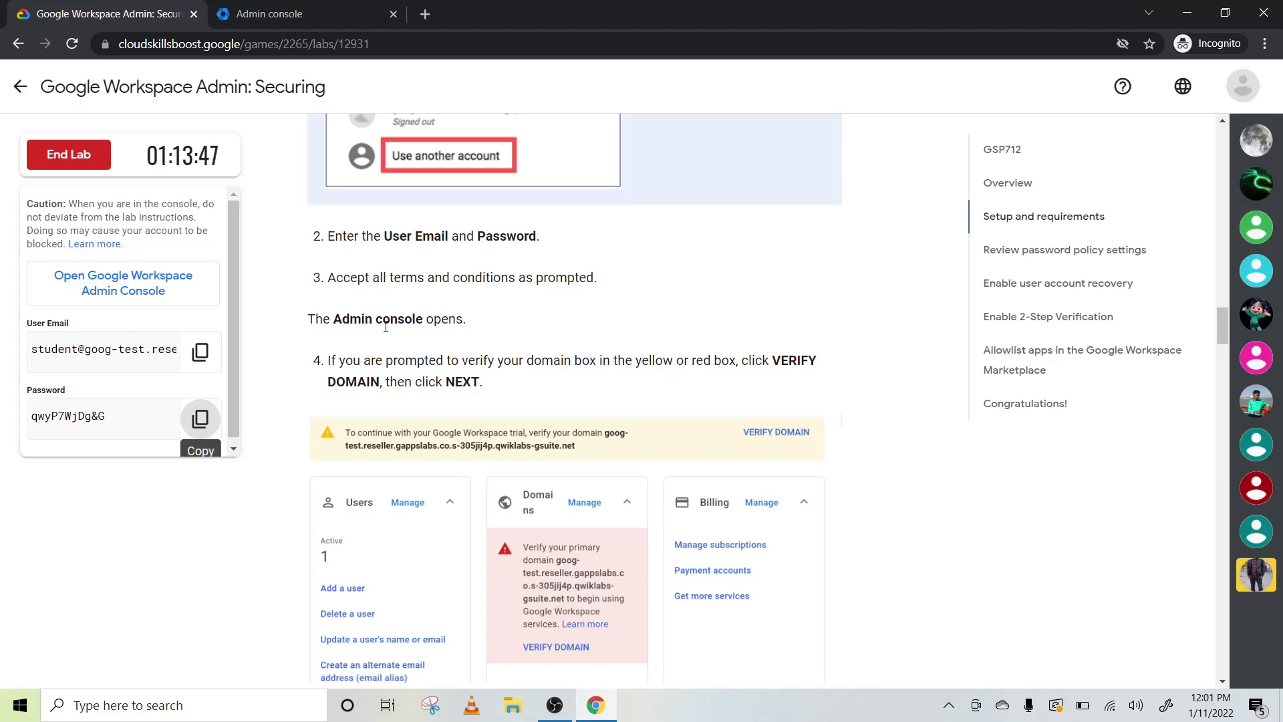
scroll(386, 327, "down", 1)
left_click(268, 14)
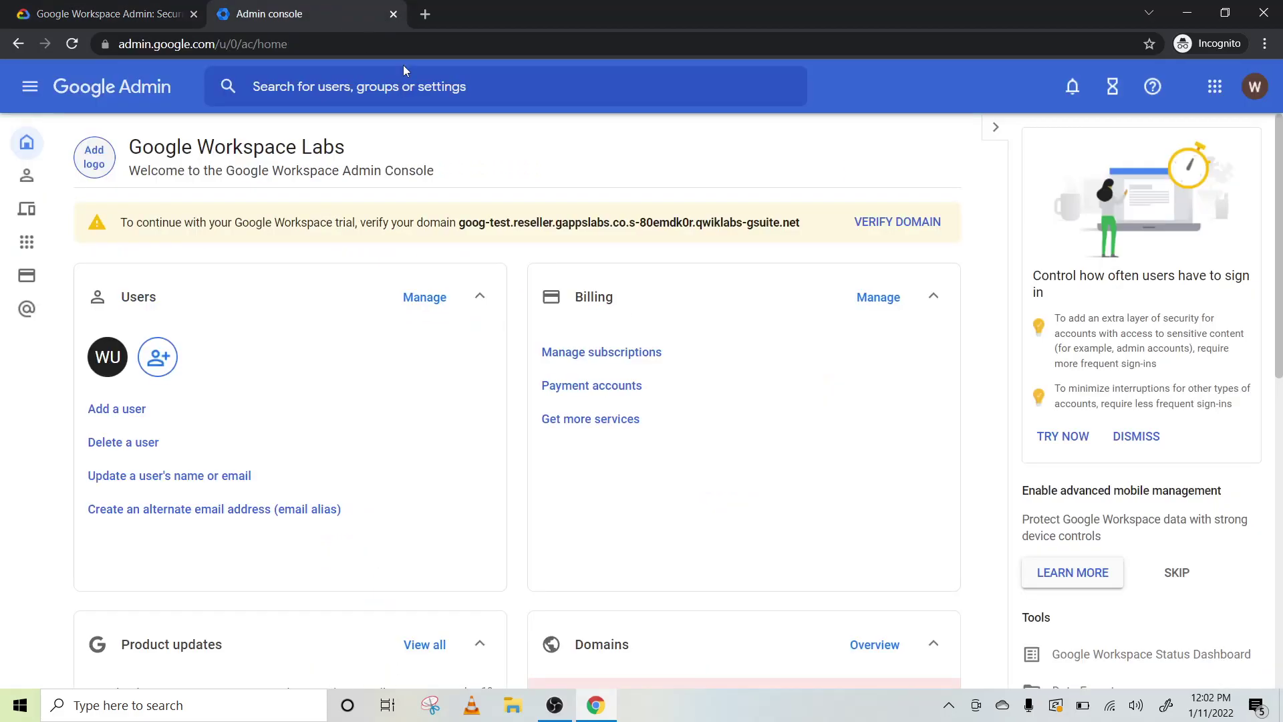
scroll(464, 413, "down", 3)
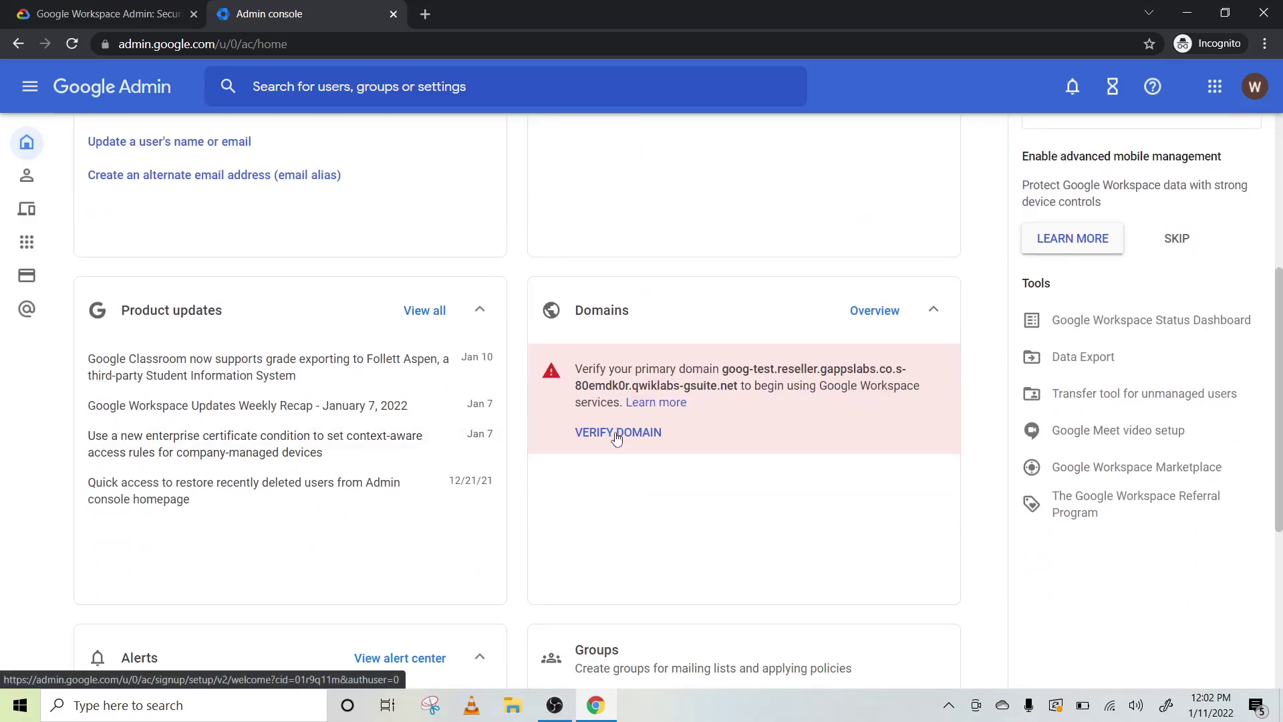
left_click(110, 13)
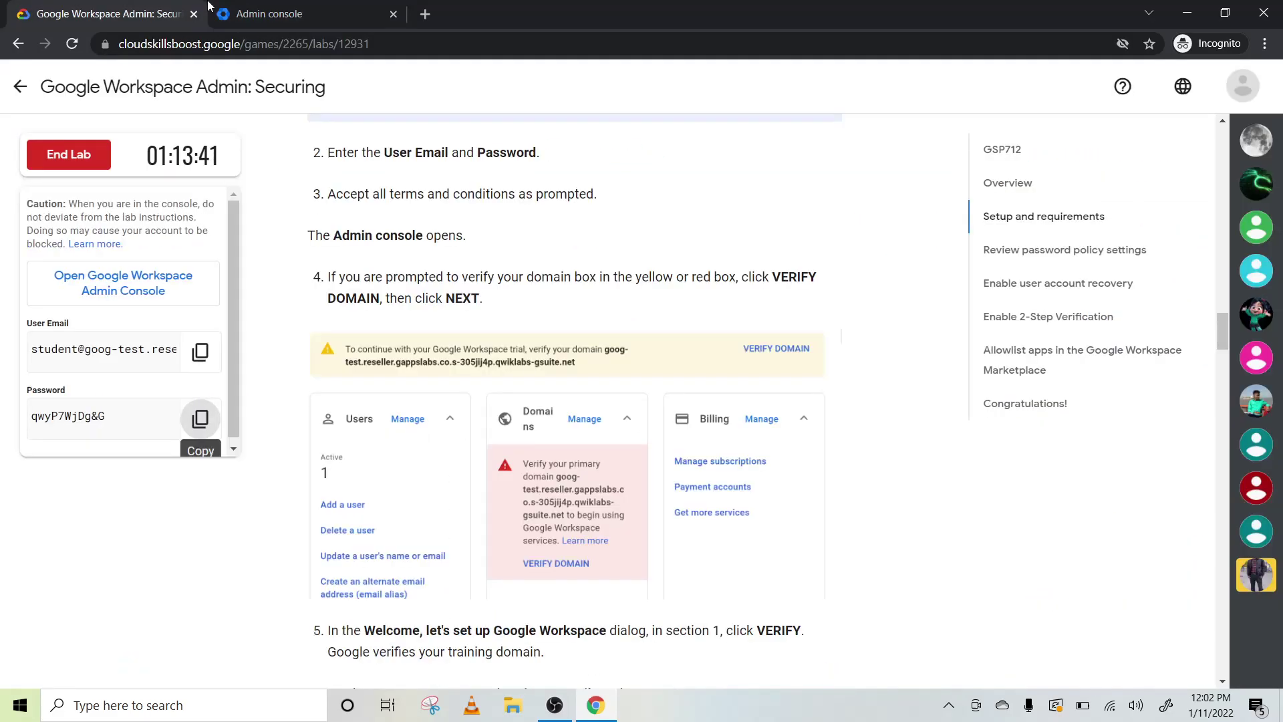
left_click(267, 13)
Step: Start domain verification, get past the welcome dialog, and verify the training domain in section 1
left_click(618, 433)
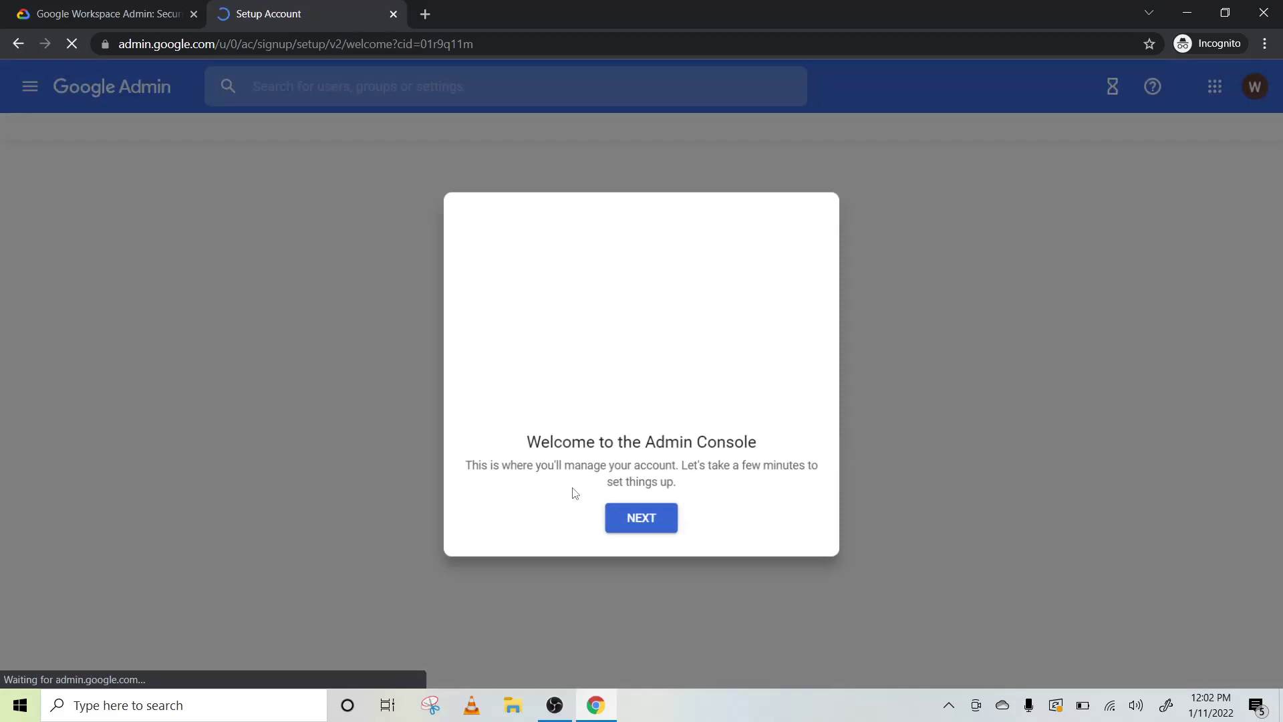
left_click(631, 522)
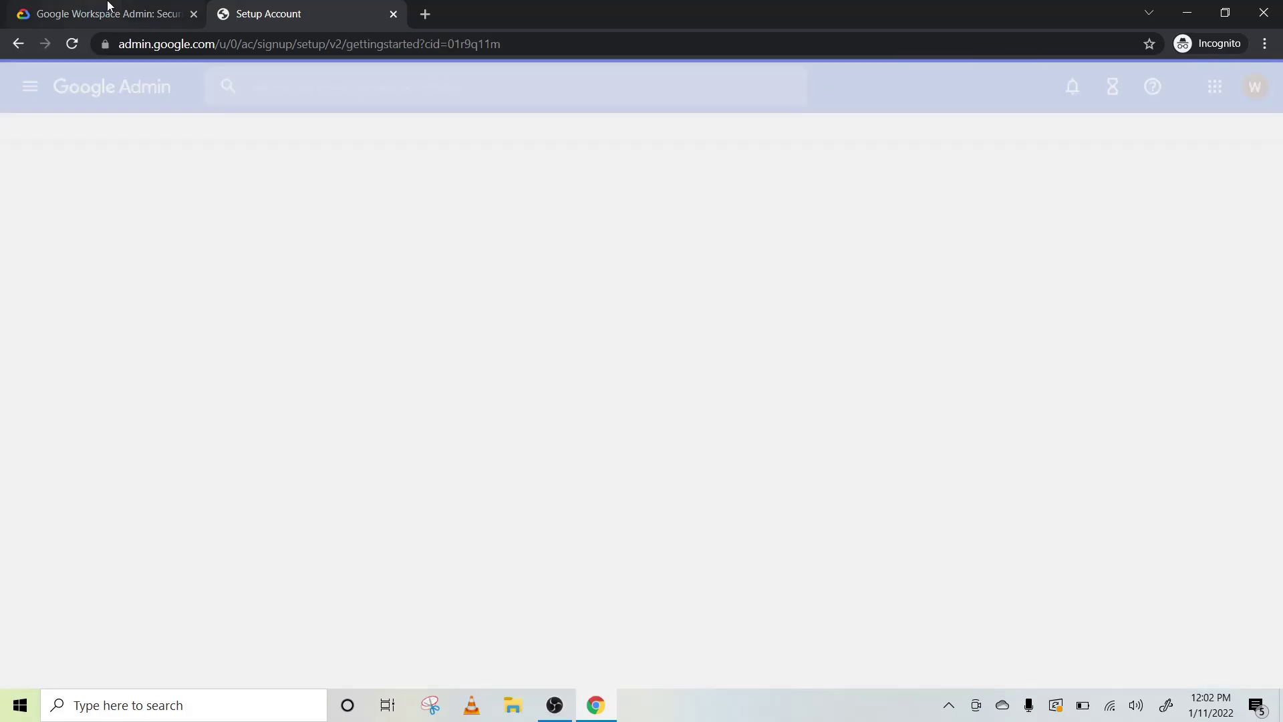
left_click(111, 14)
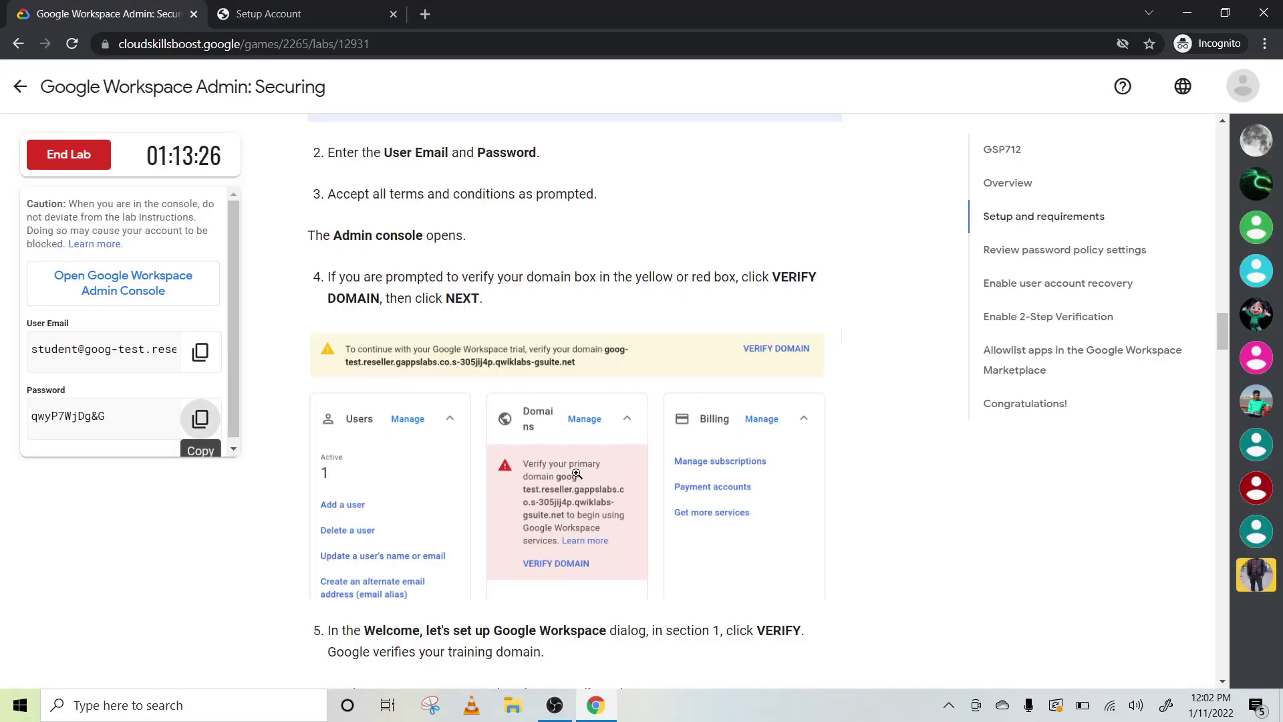
scroll(571, 471, "down", 2)
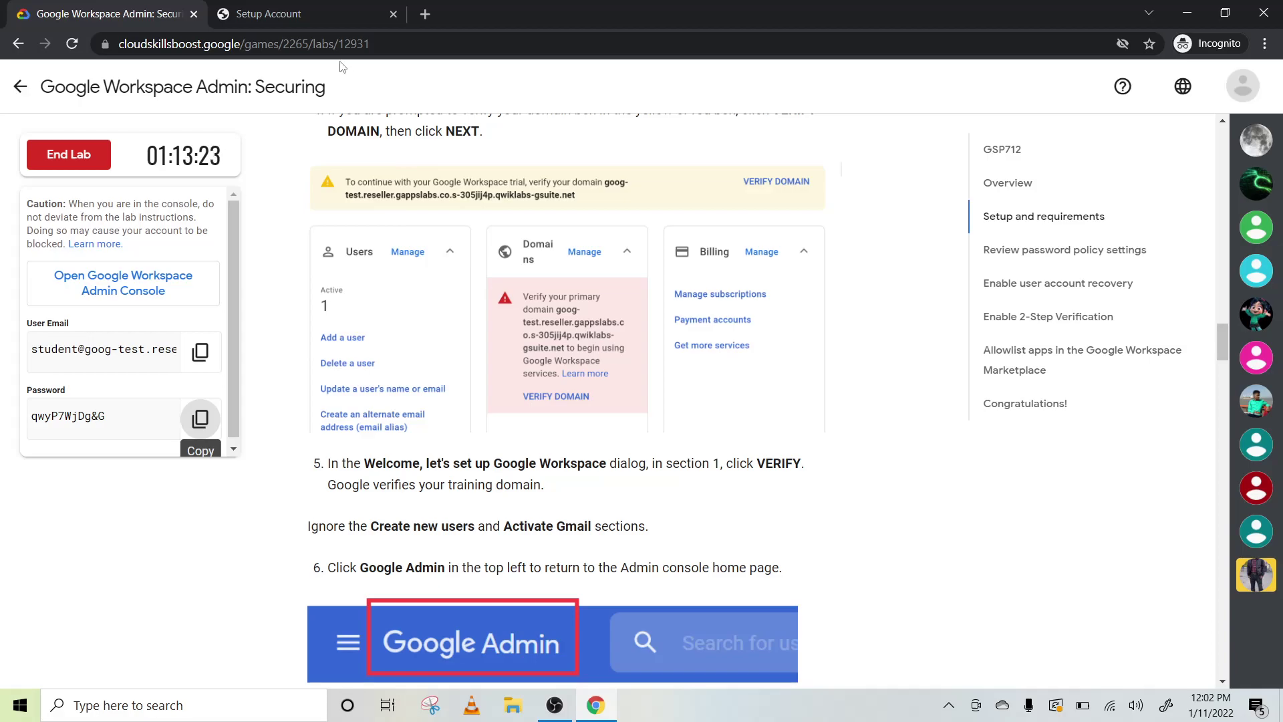
left_click(330, 5)
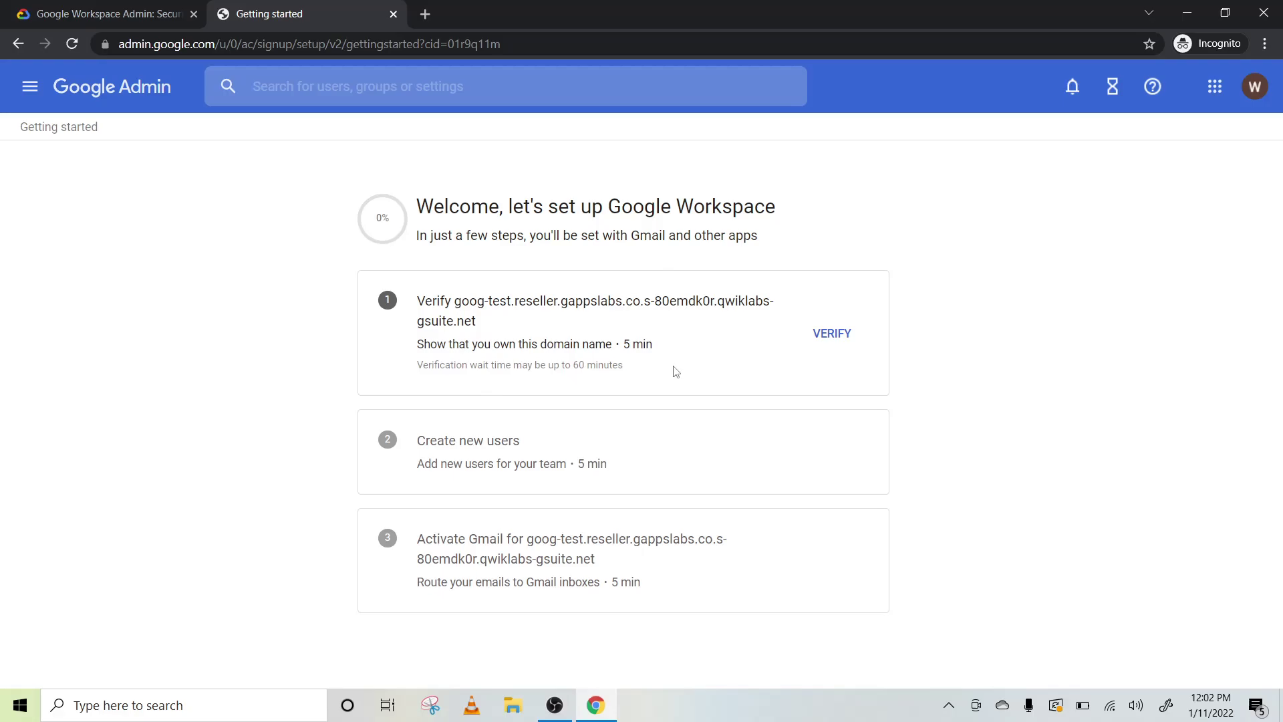
left_click(832, 334)
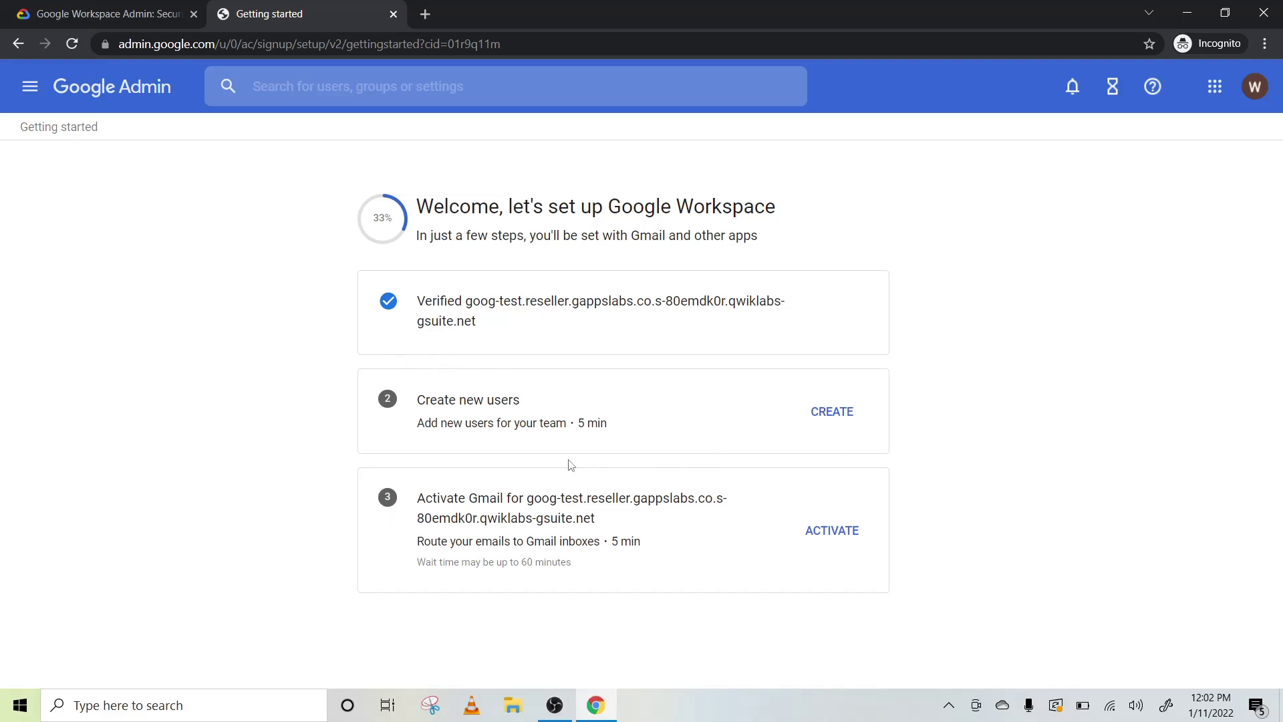
left_click(100, 13)
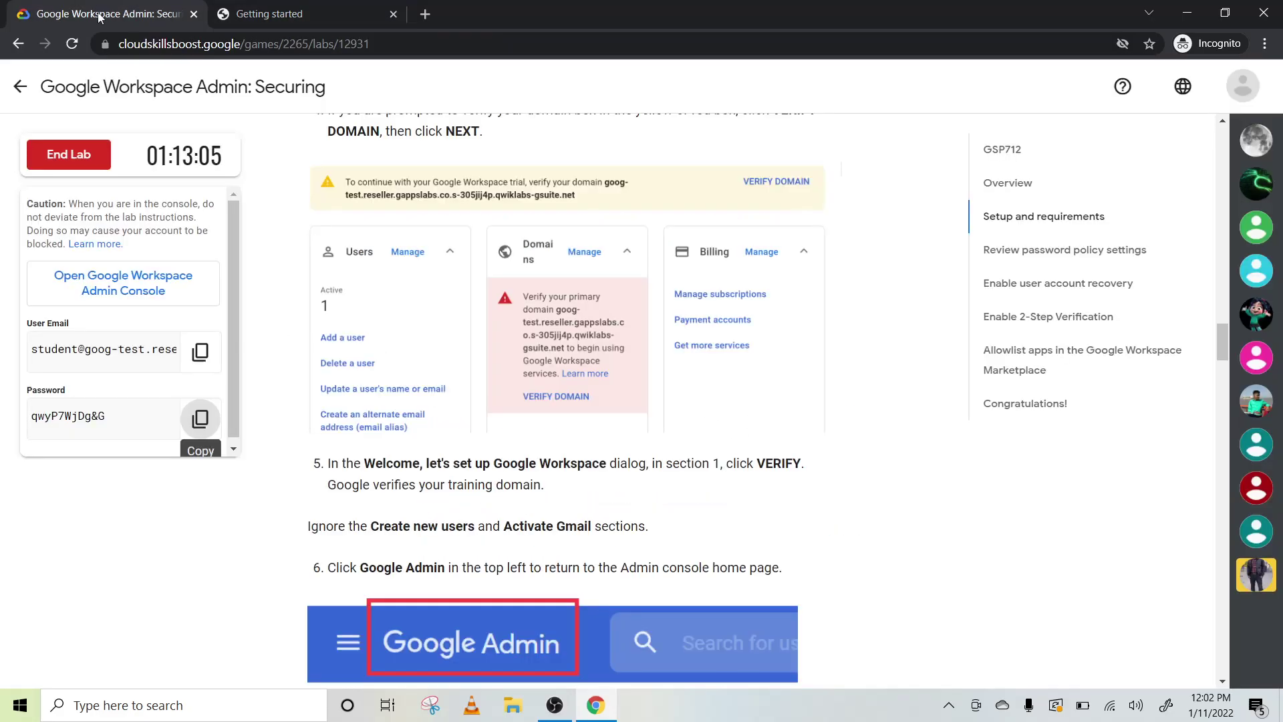
scroll(438, 397, "down", 3)
scroll(439, 396, "down", 3)
scroll(466, 407, "down", 4)
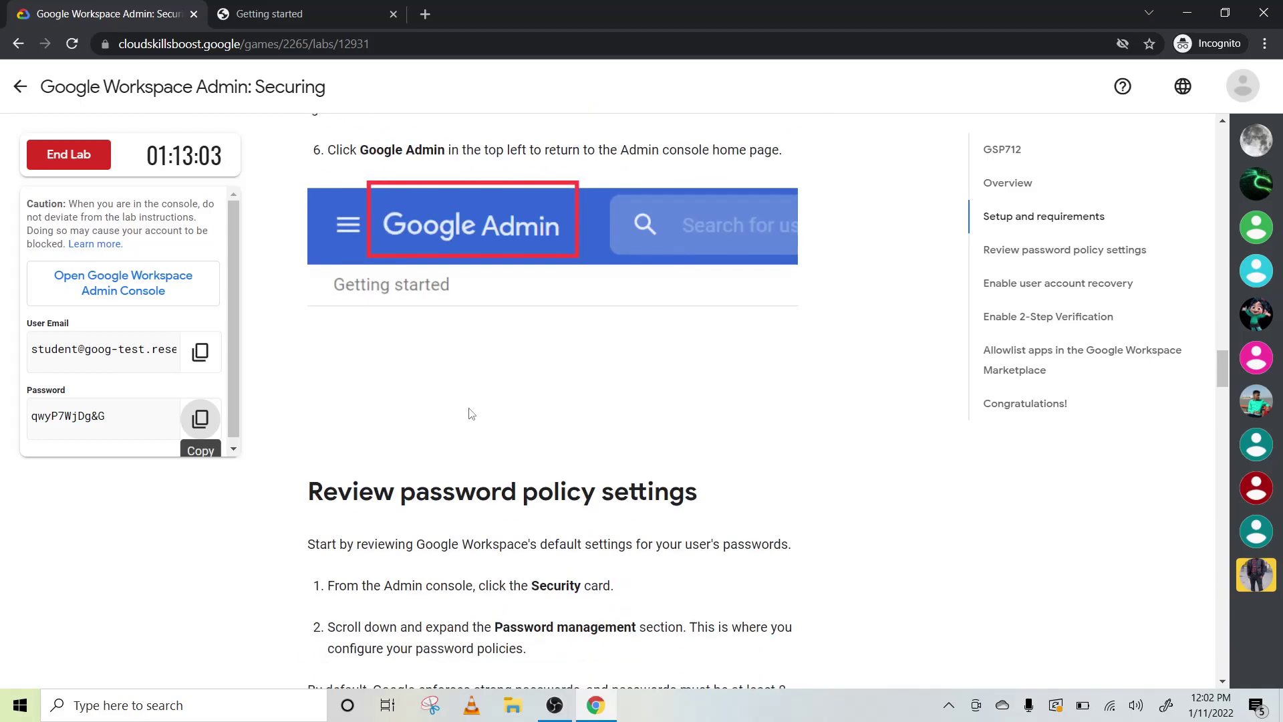
scroll(471, 414, "down", 3)
scroll(471, 413, "up", 3)
scroll(472, 414, "up", 1)
scroll(469, 408, "up", 2)
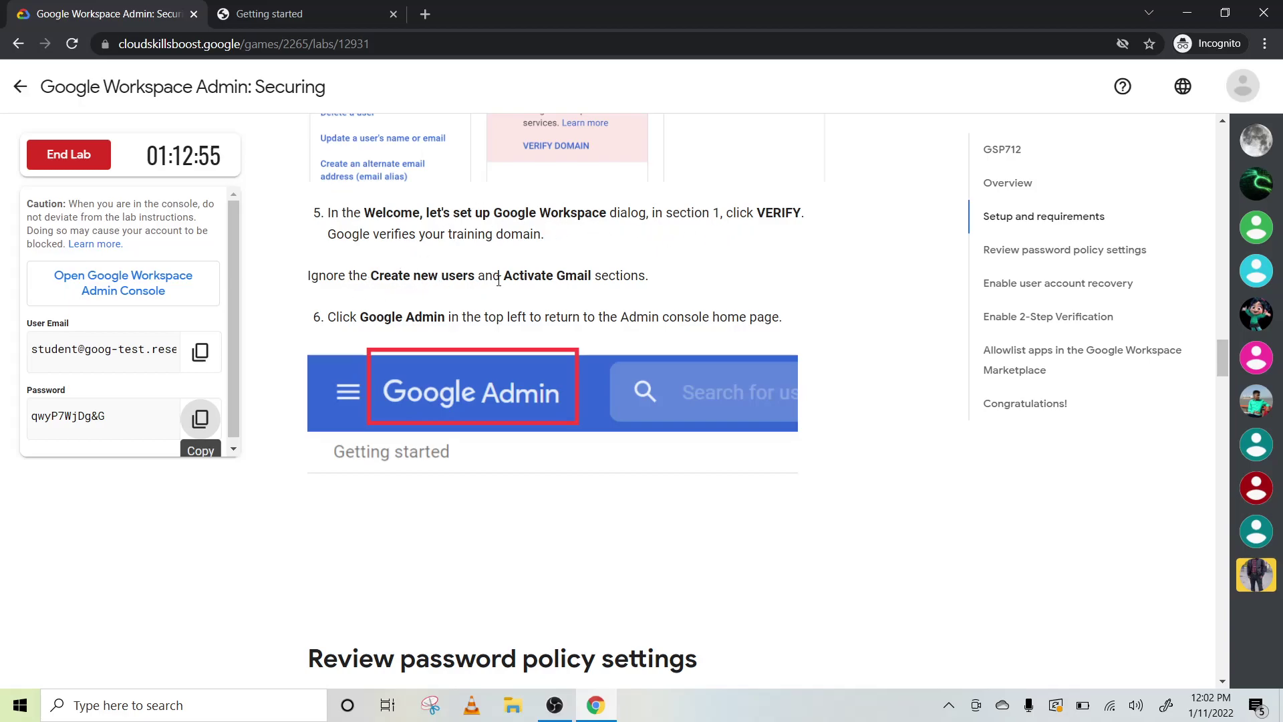
left_click(321, 13)
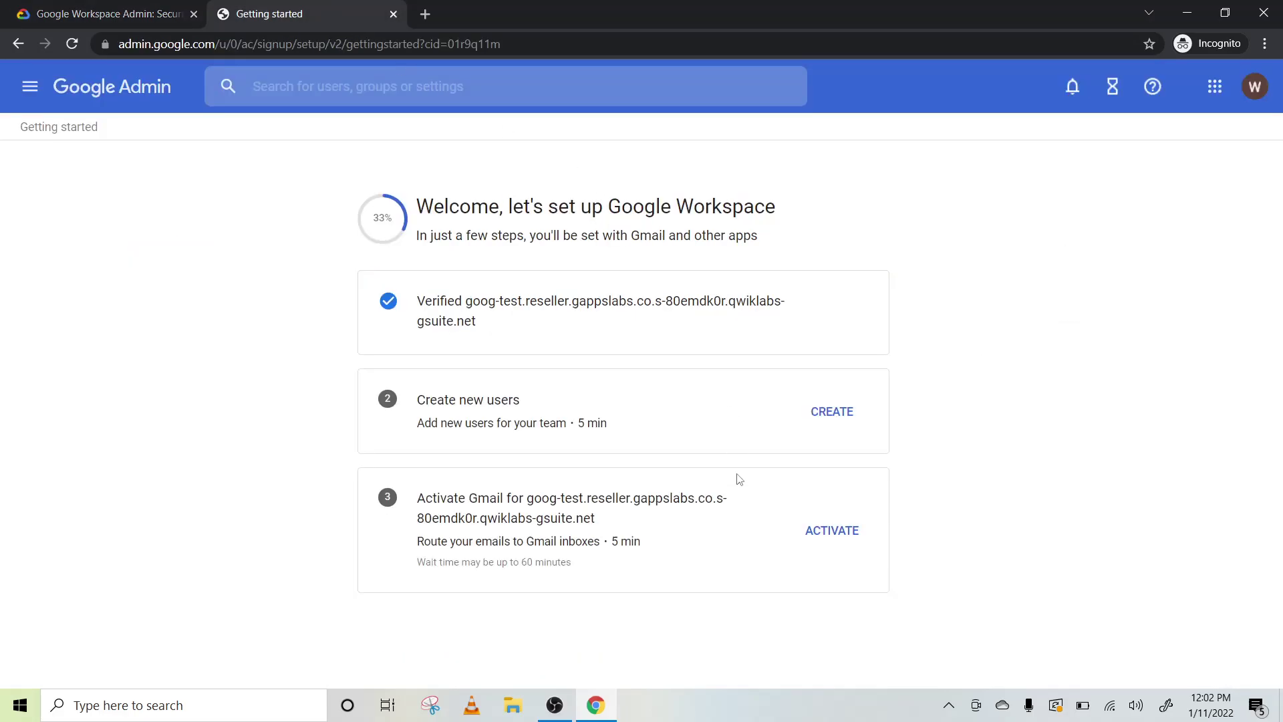
Step: Activate Gmail, ticking both readiness checkboxes and starting the MX record check
left_click(831, 529)
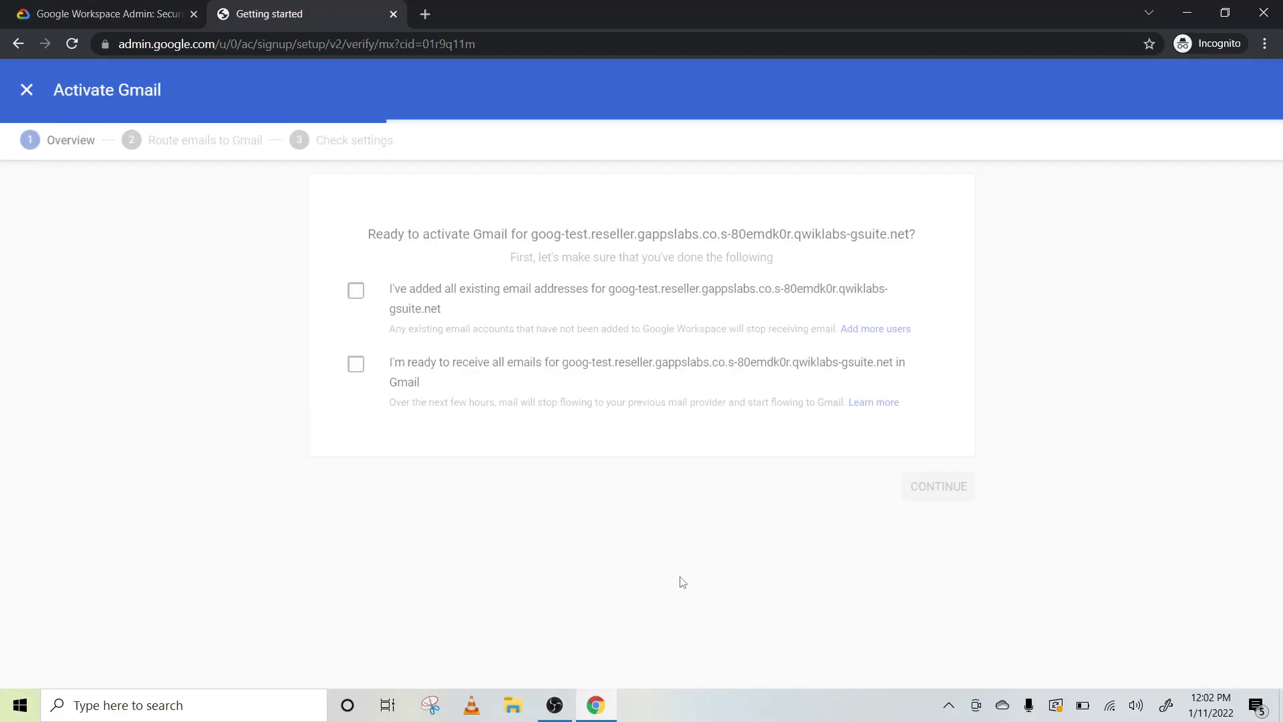
left_click(108, 14)
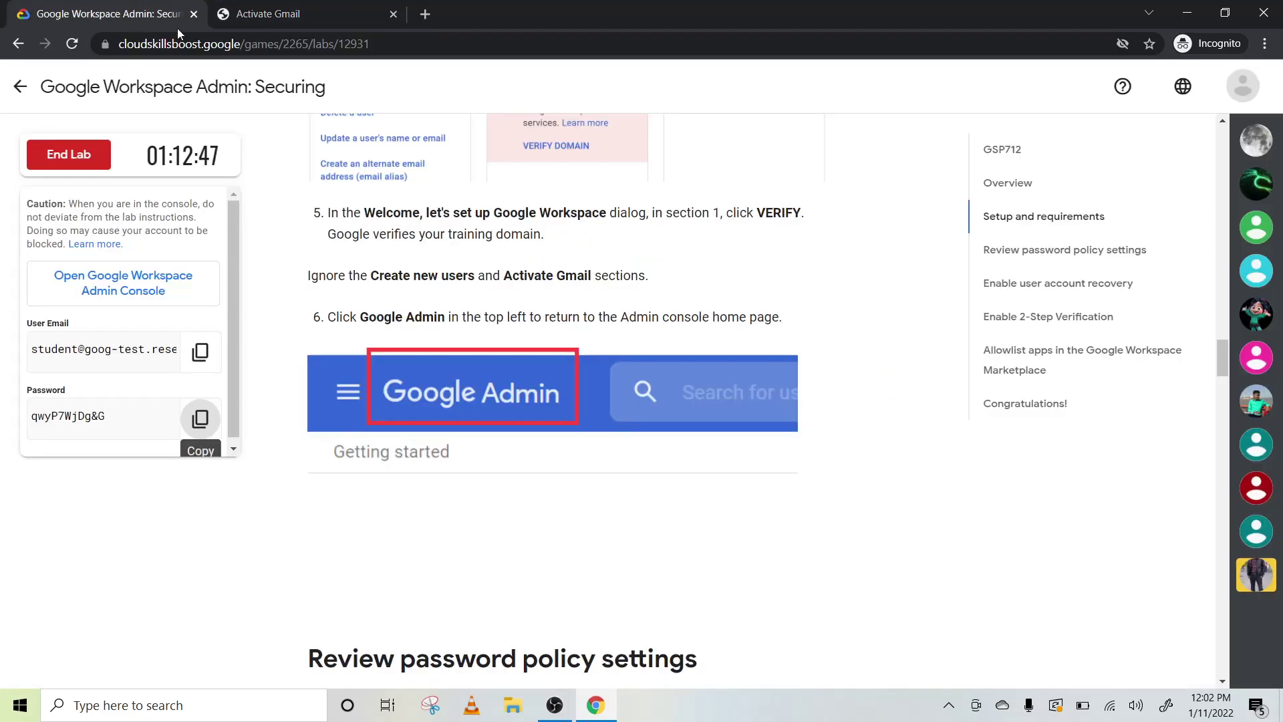
scroll(627, 572, "down", 5)
scroll(626, 571, "up", 5)
left_click(267, 13)
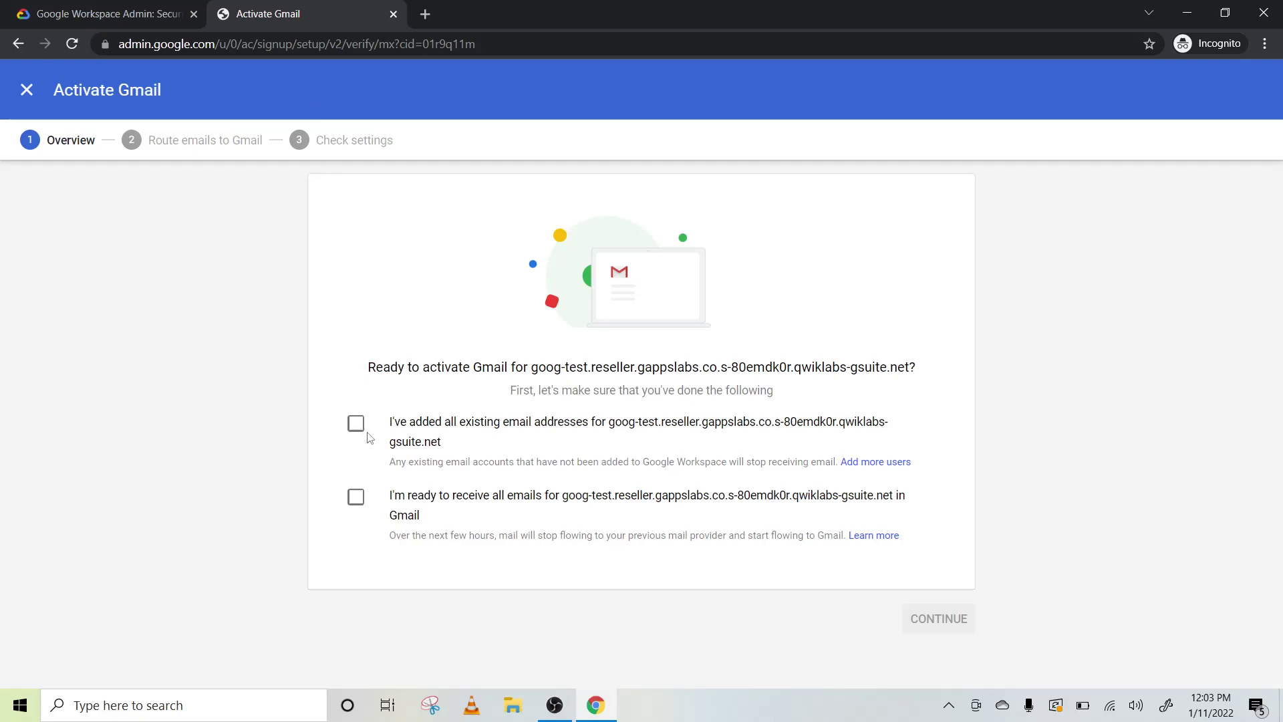
left_click(357, 425)
left_click(356, 498)
left_click(939, 618)
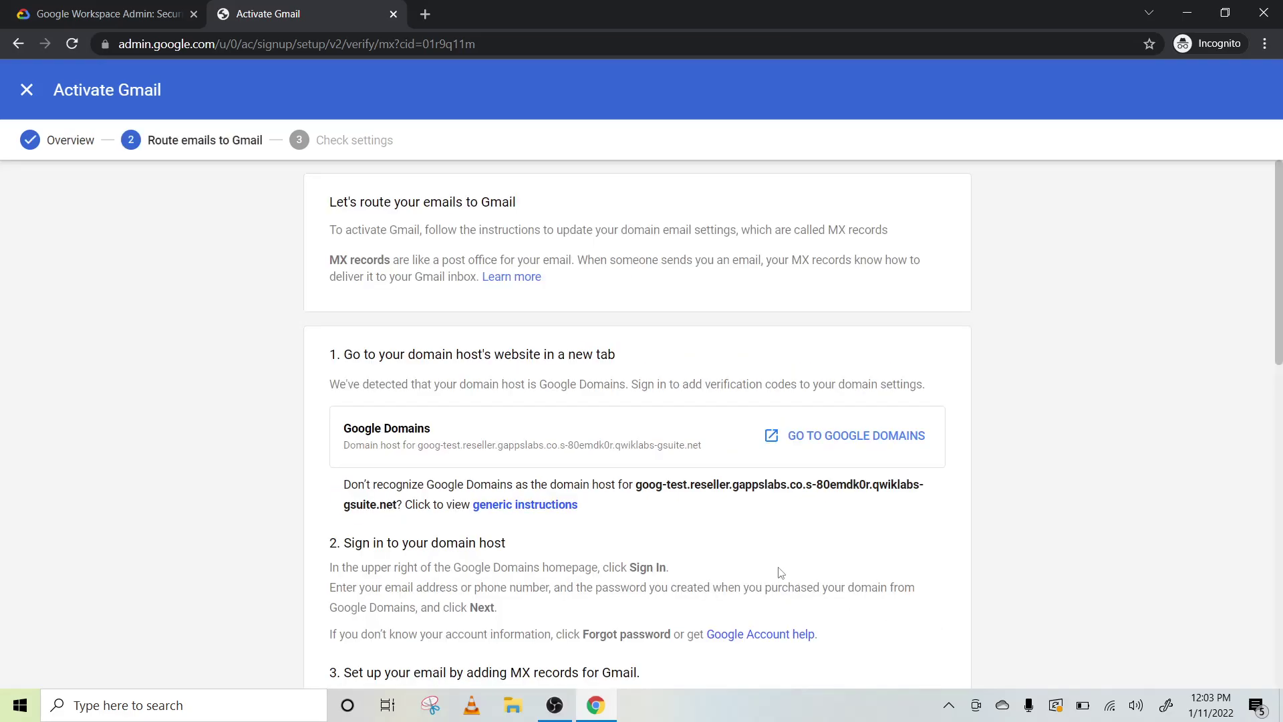
scroll(780, 572, "down", 5)
scroll(779, 572, "down", 8)
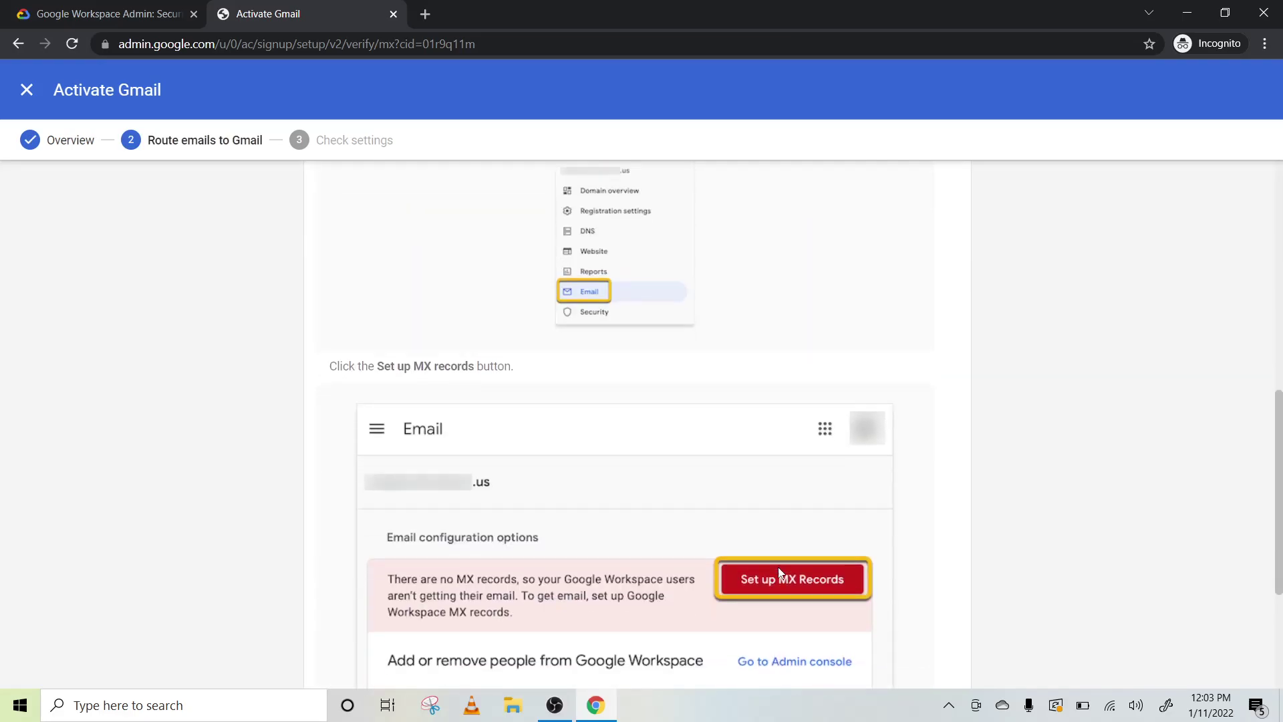
scroll(780, 572, "down", 3)
left_click(918, 641)
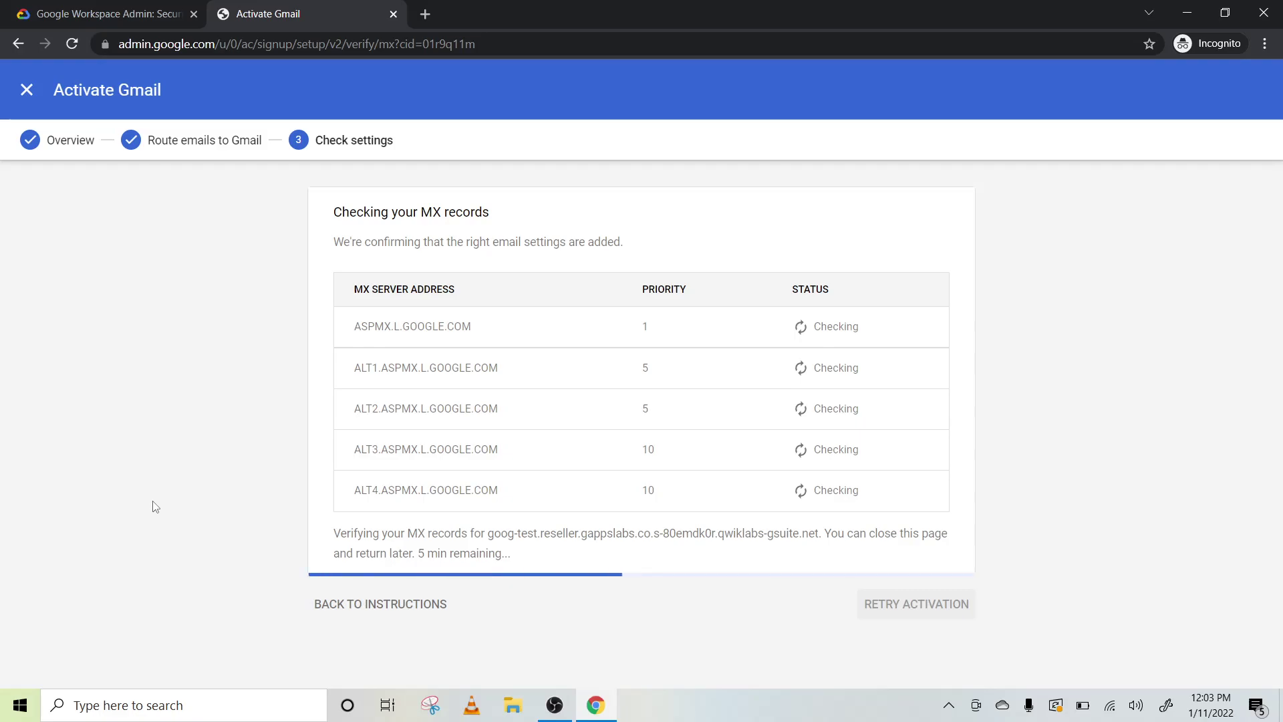
Step: Check the MX record progress between visits to the lab instructions' password policy section
left_click(108, 13)
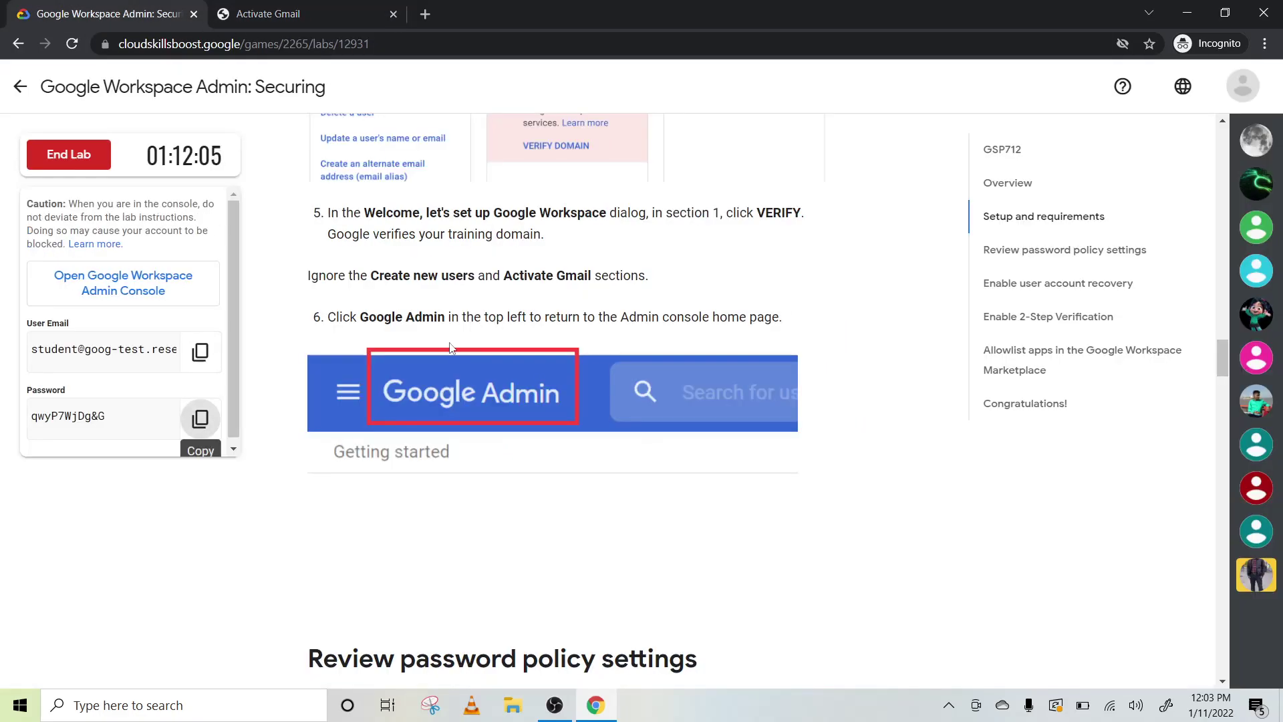
left_click(268, 14)
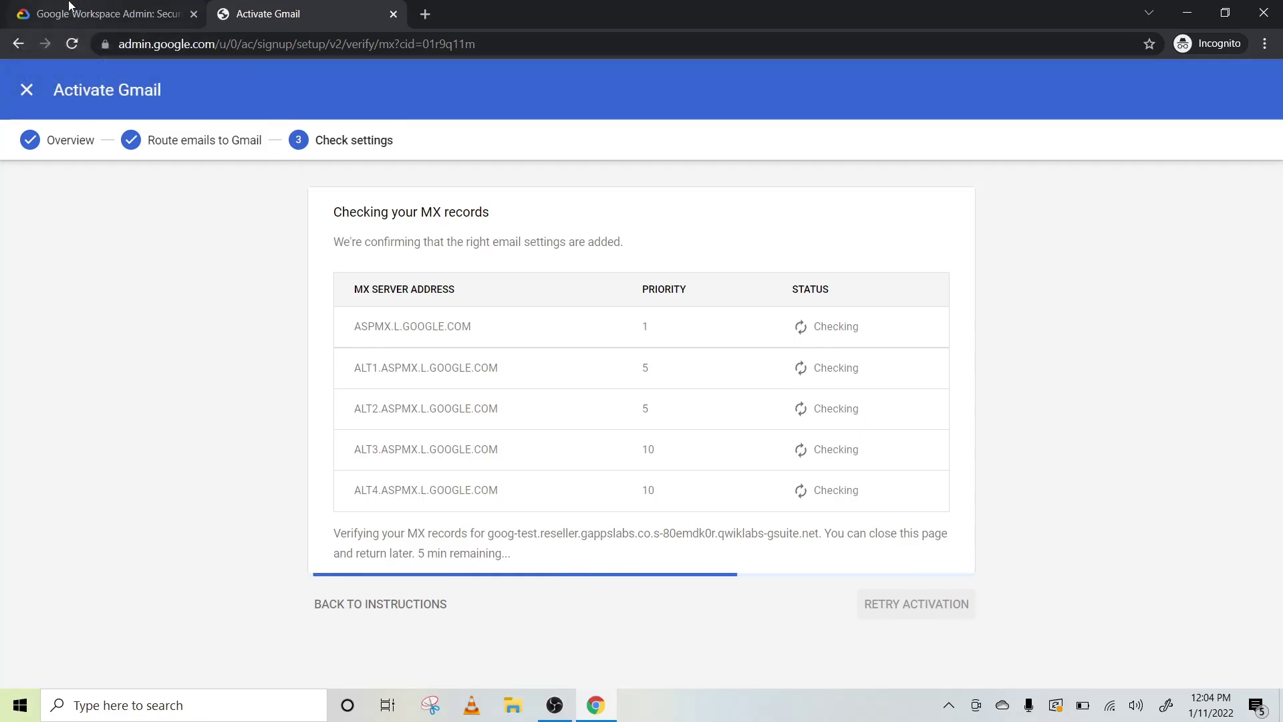
left_click(125, 18)
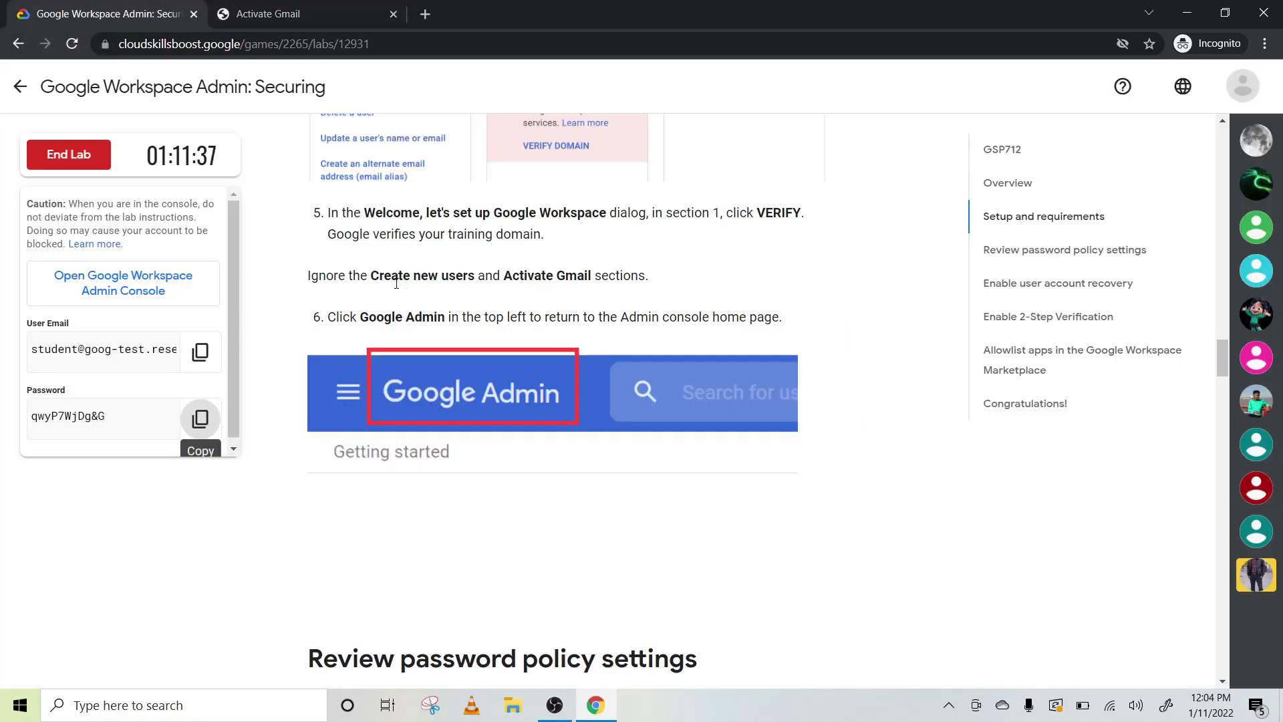
scroll(395, 285, "down", 3)
scroll(406, 322, "down", 3)
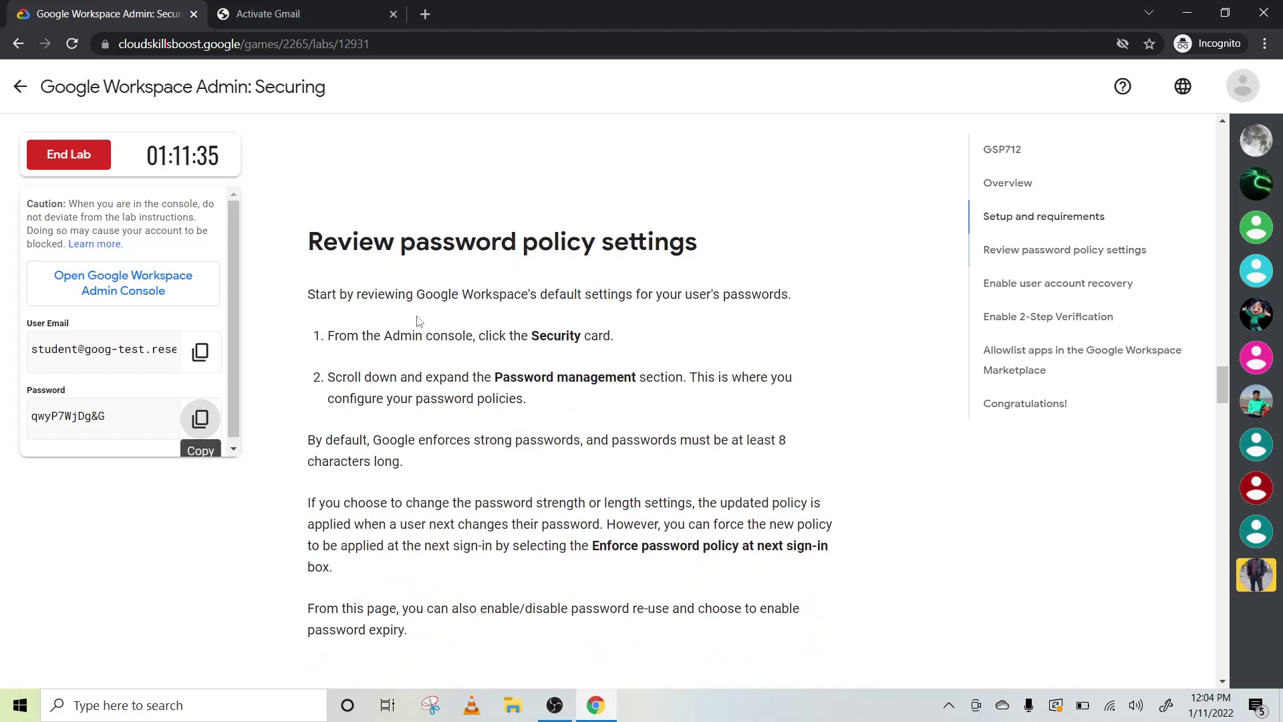
scroll(411, 320, "down", 3)
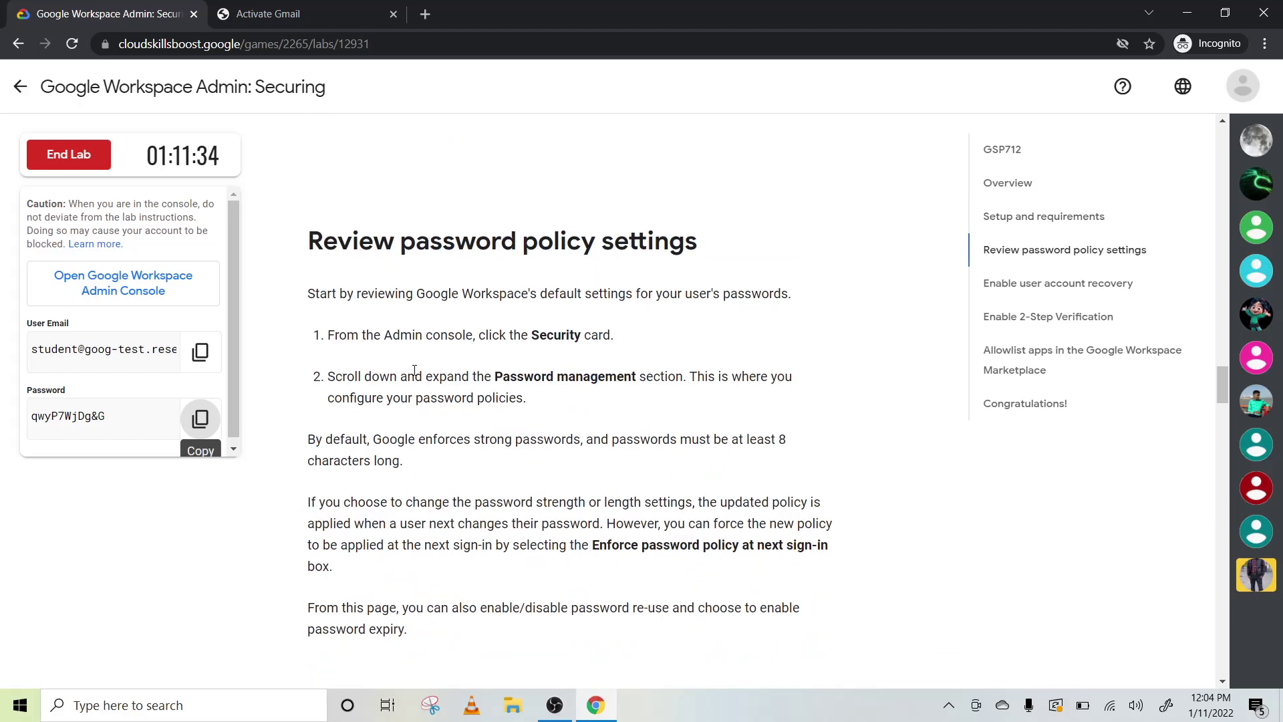
left_click(291, 14)
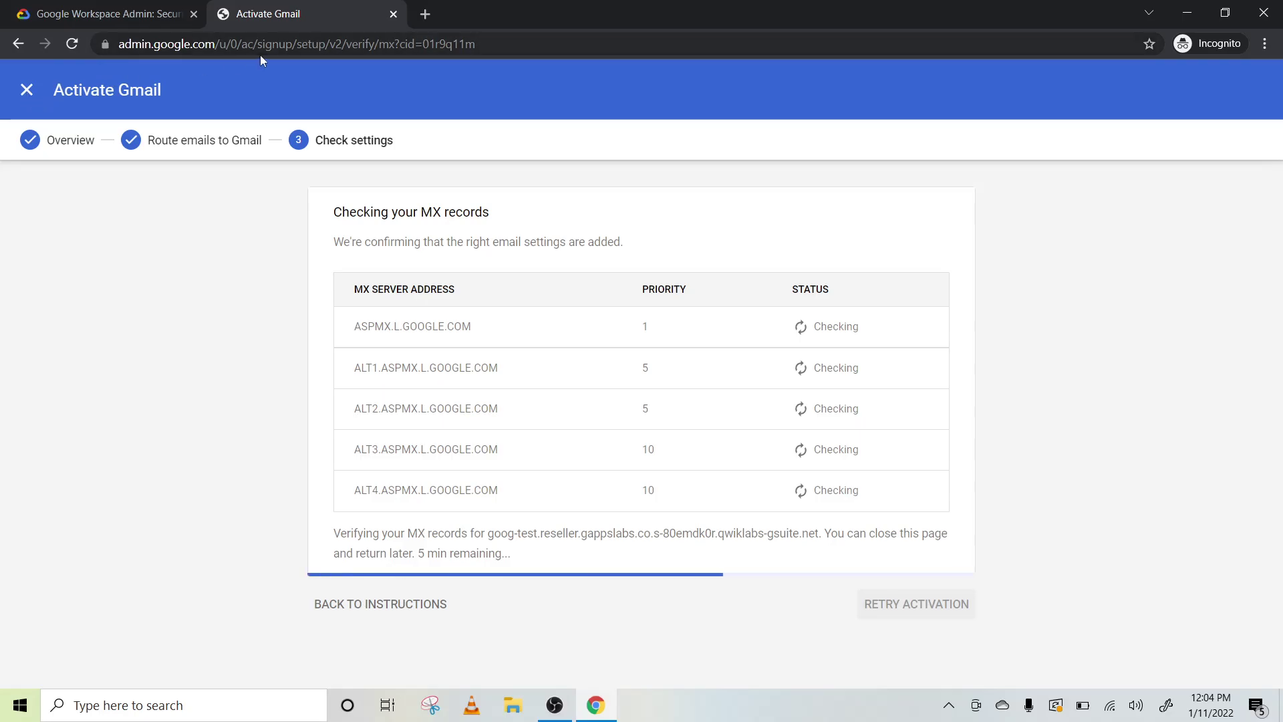
left_click(108, 13)
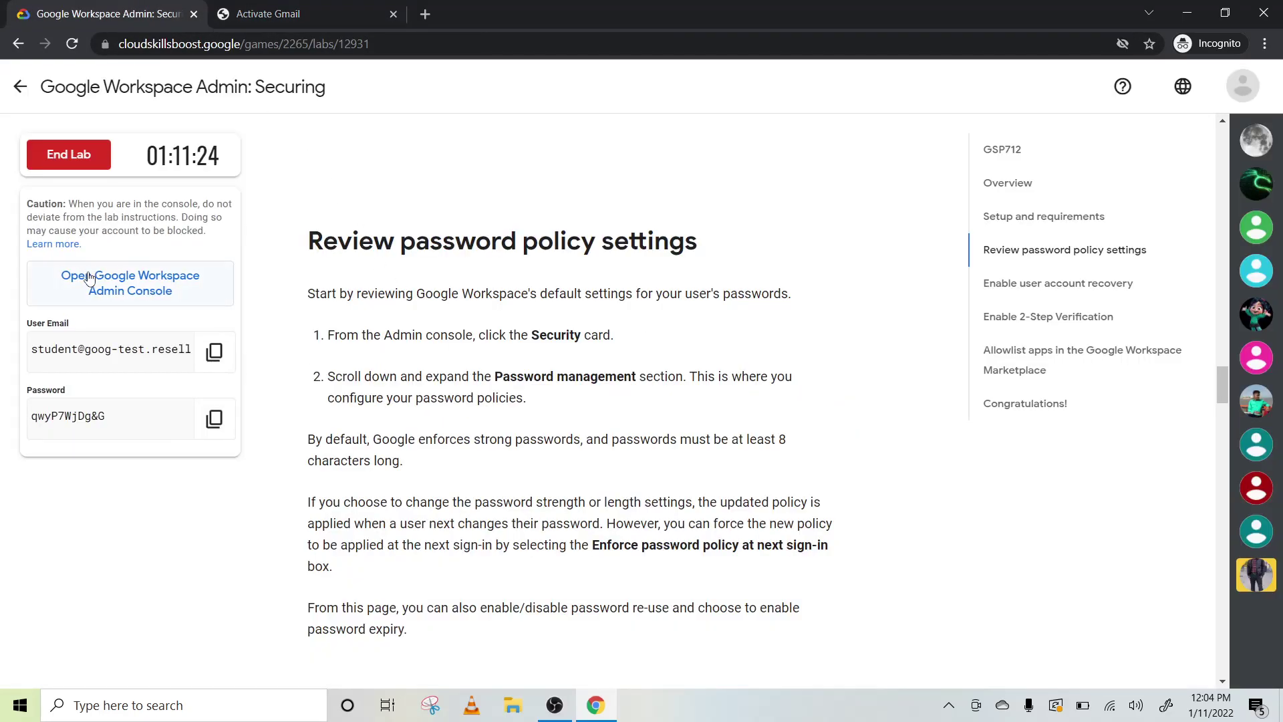
Step: Open the Admin console in a new tab, checking Gmail activation progress while it loads
left_click(124, 282)
left_click(482, 12)
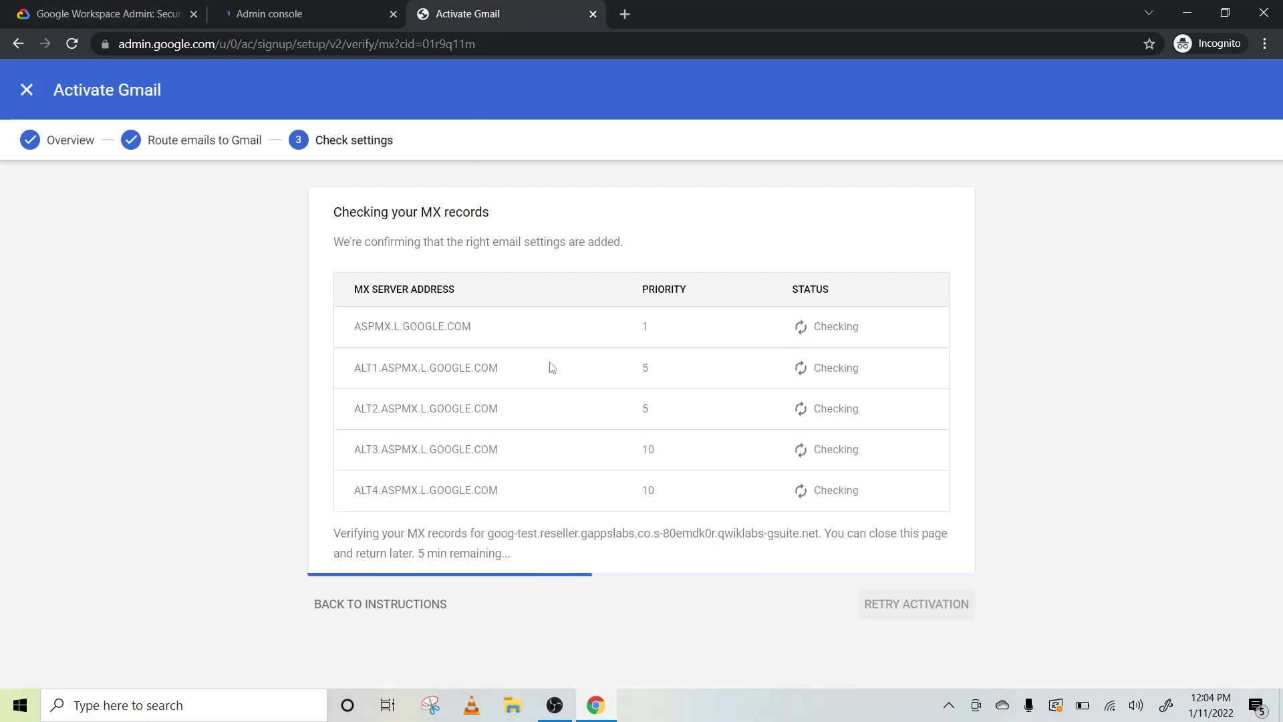
left_click(301, 13)
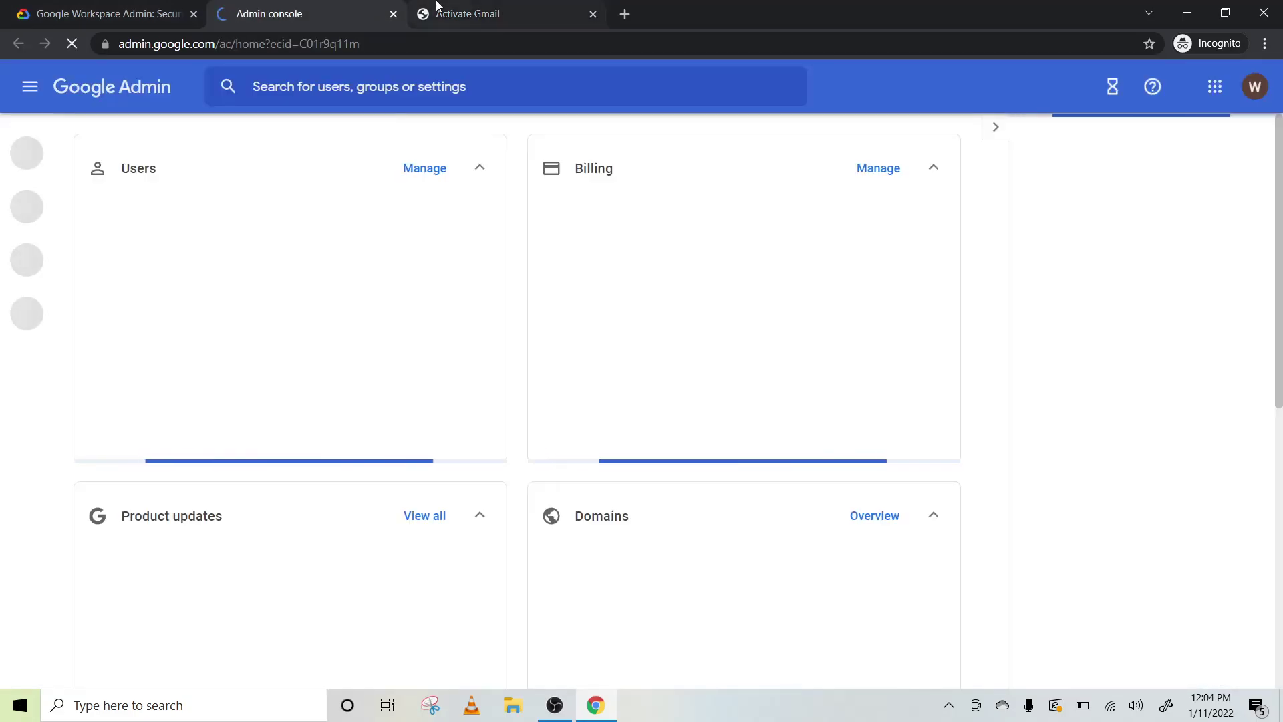
left_click(467, 13)
left_click(300, 14)
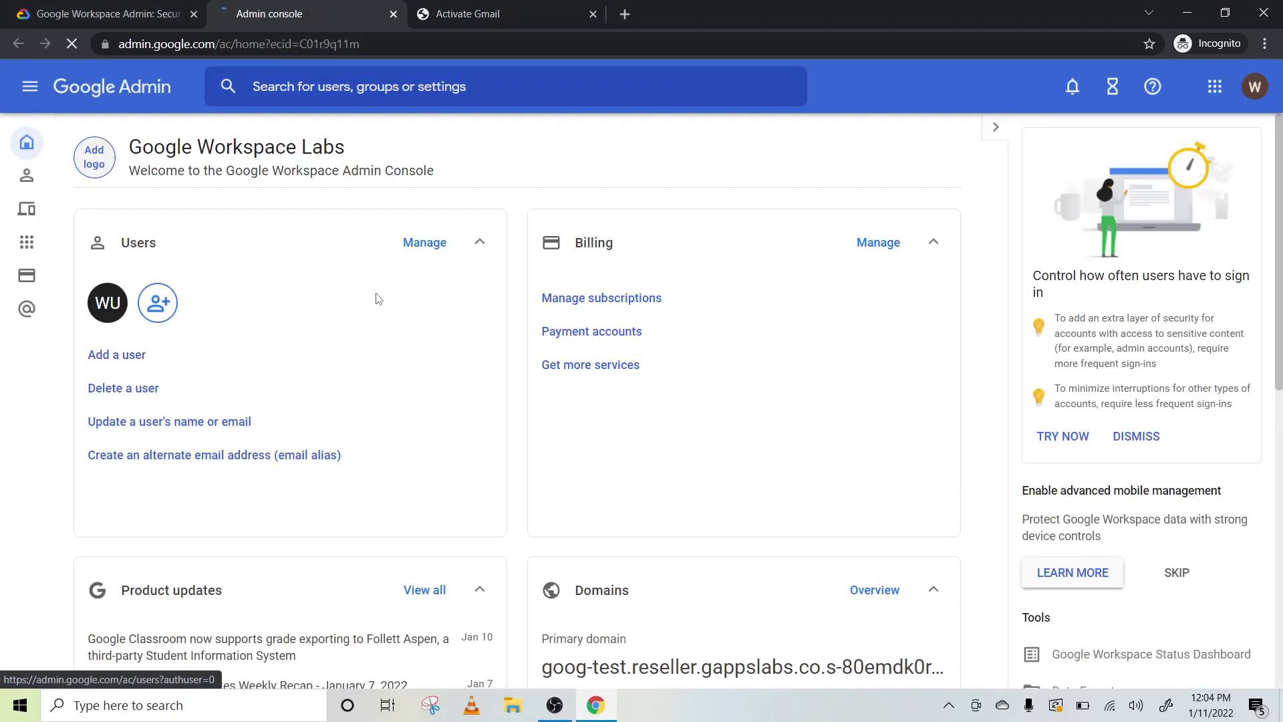
scroll(582, 401, "down", 3)
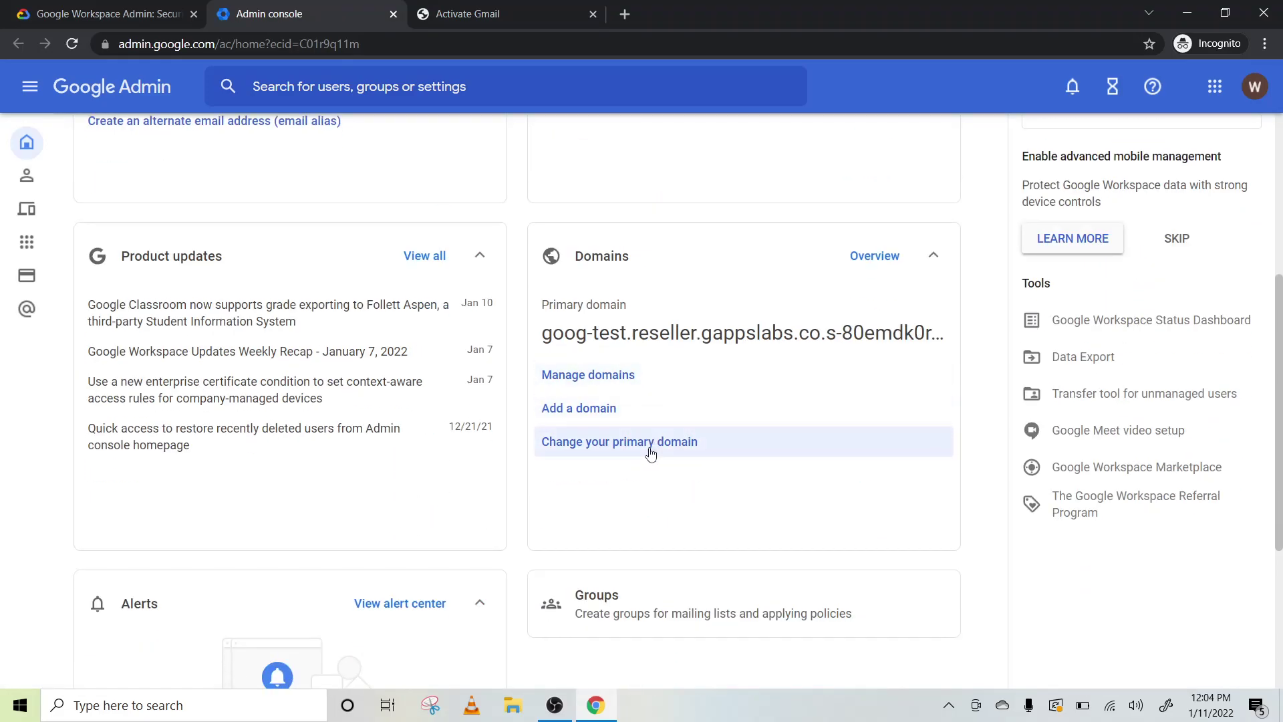
scroll(644, 452, "down", 2)
scroll(644, 451, "up", 4)
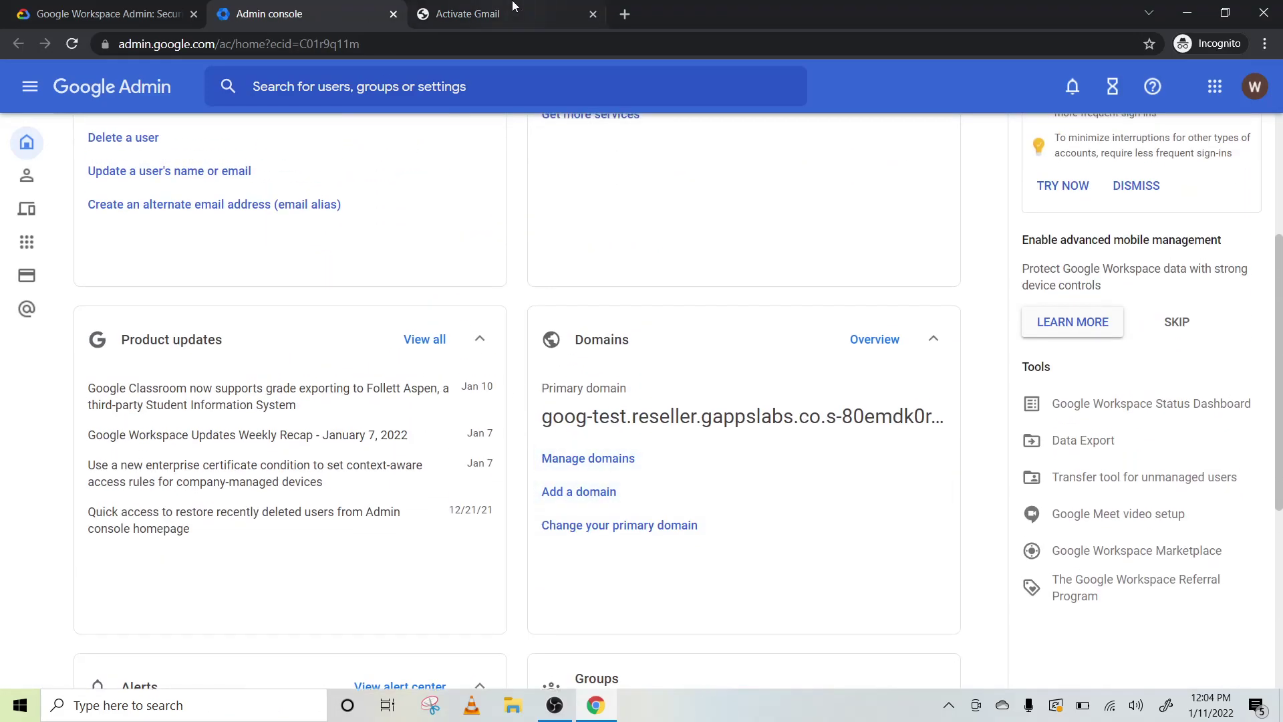
left_click(468, 13)
left_click(269, 13)
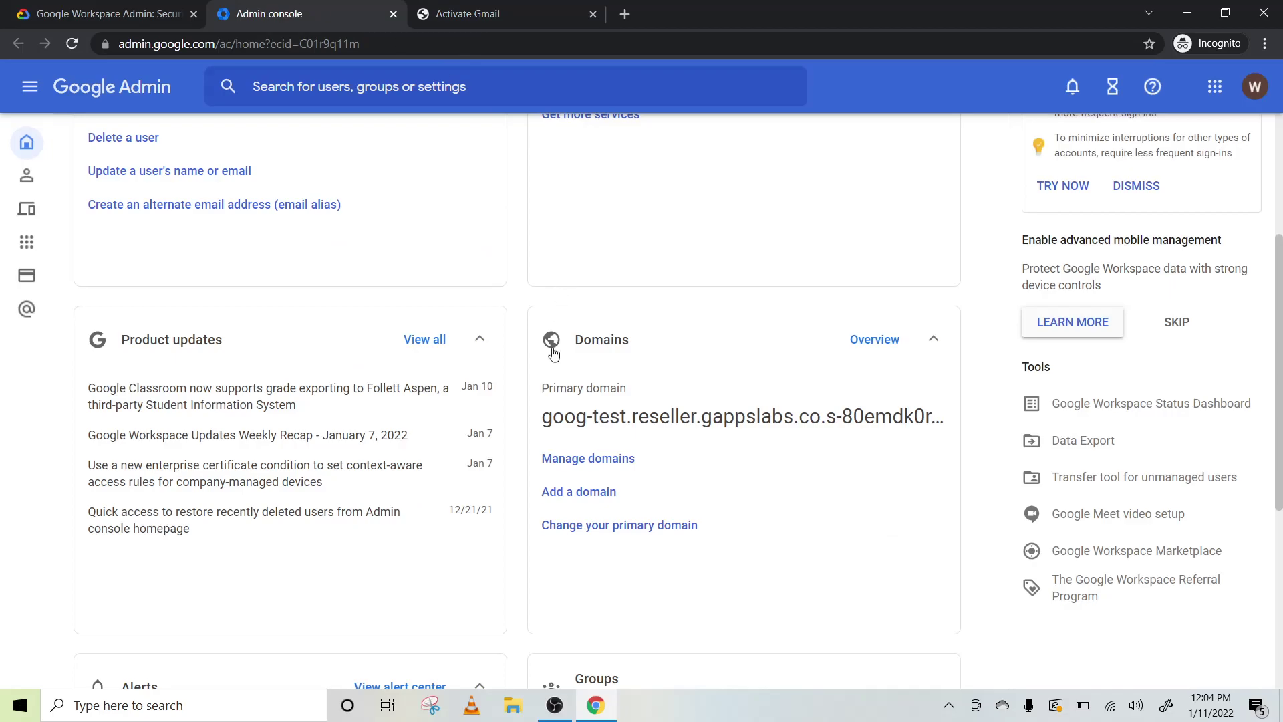
scroll(542, 352, "up", 4)
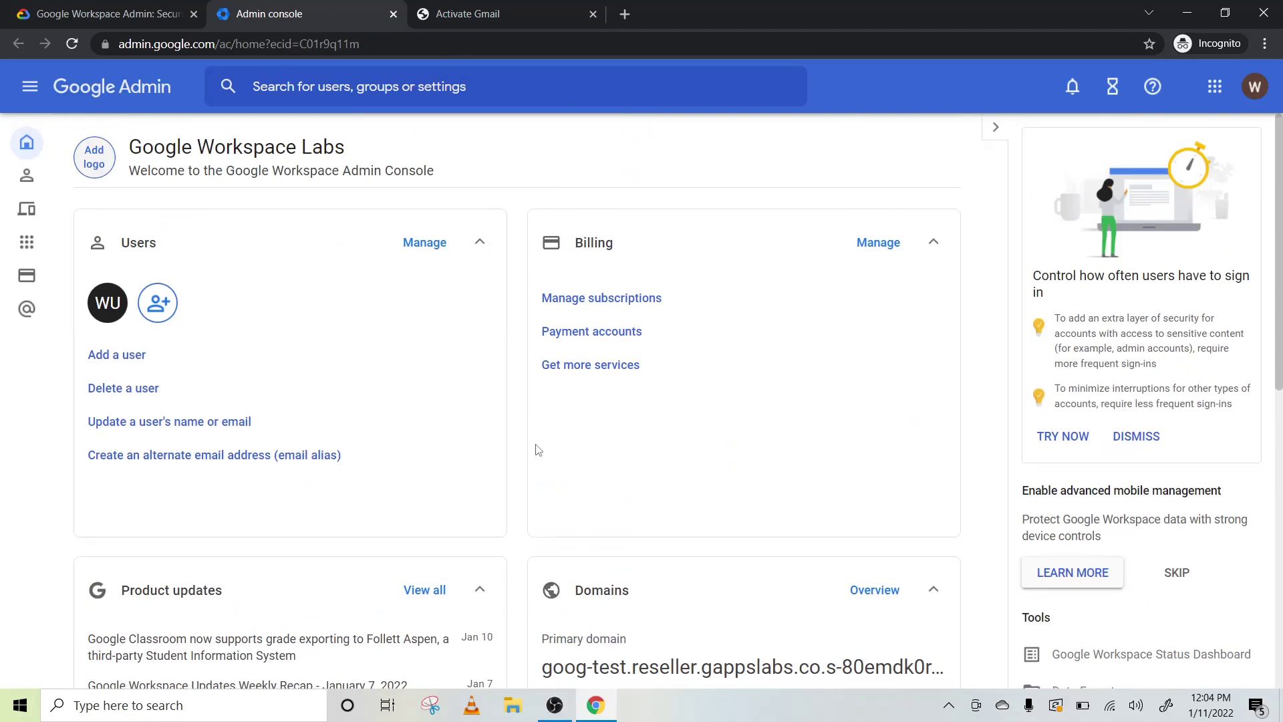
Step: Reload the Admin console home twice, then expand and collapse its side menu
left_click(124, 90)
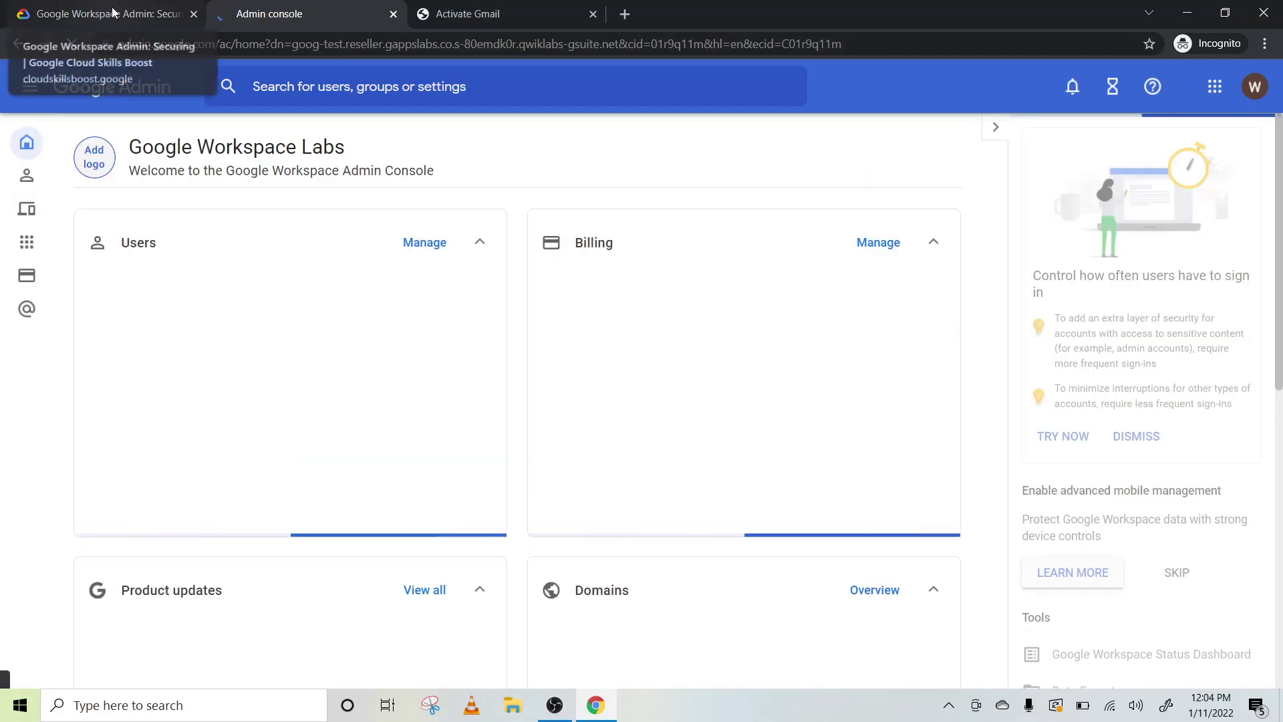
left_click(107, 13)
scroll(404, 329, "up", 3)
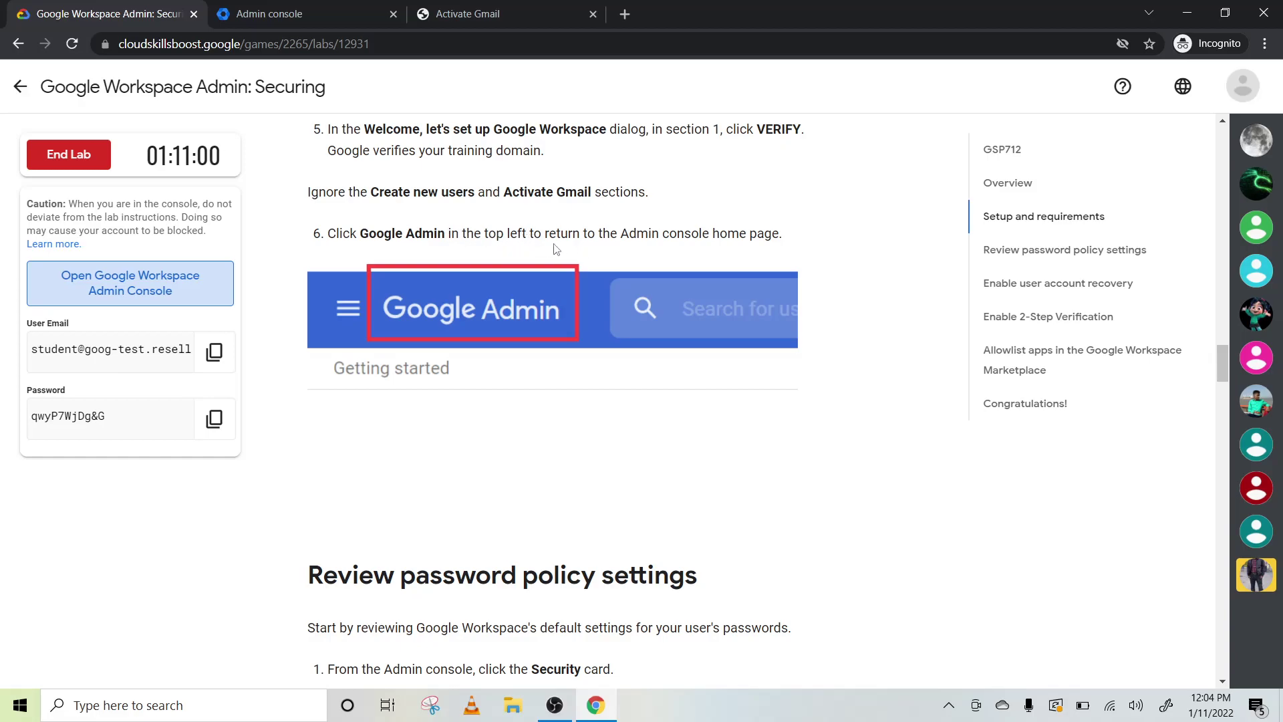
left_click(269, 13)
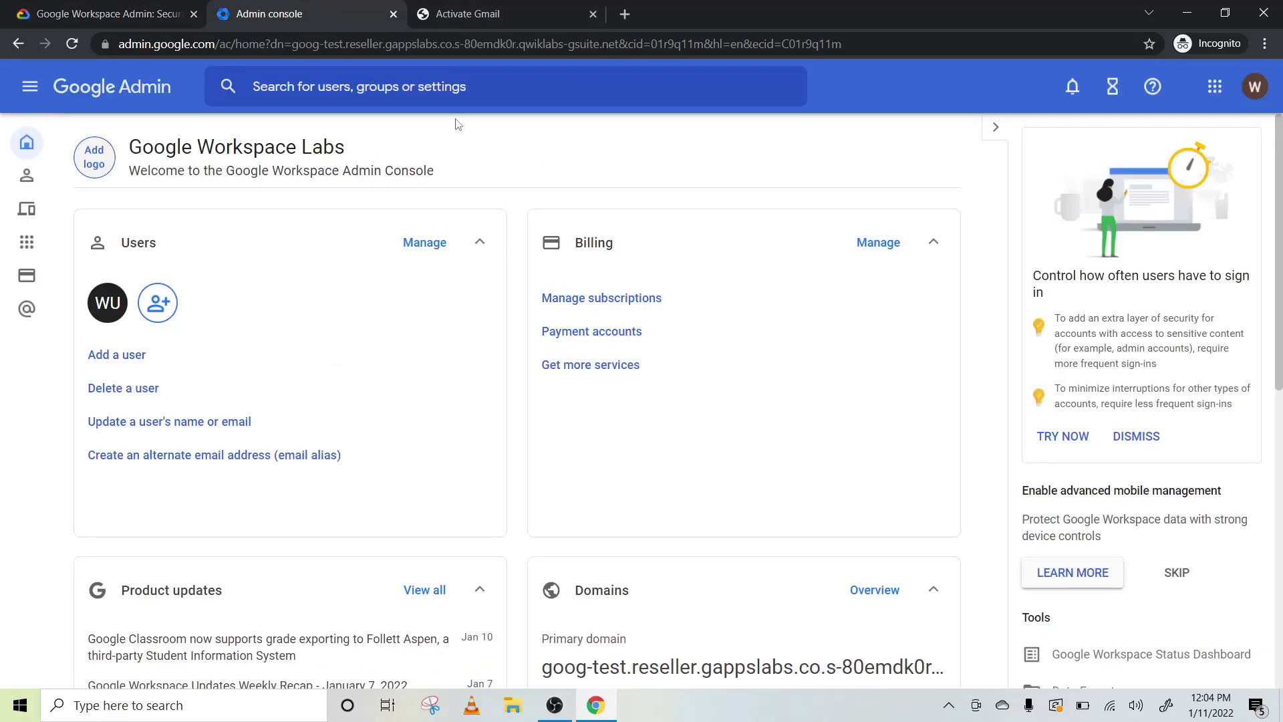
left_click(128, 87)
left_click(109, 14)
scroll(491, 435, "down", 3)
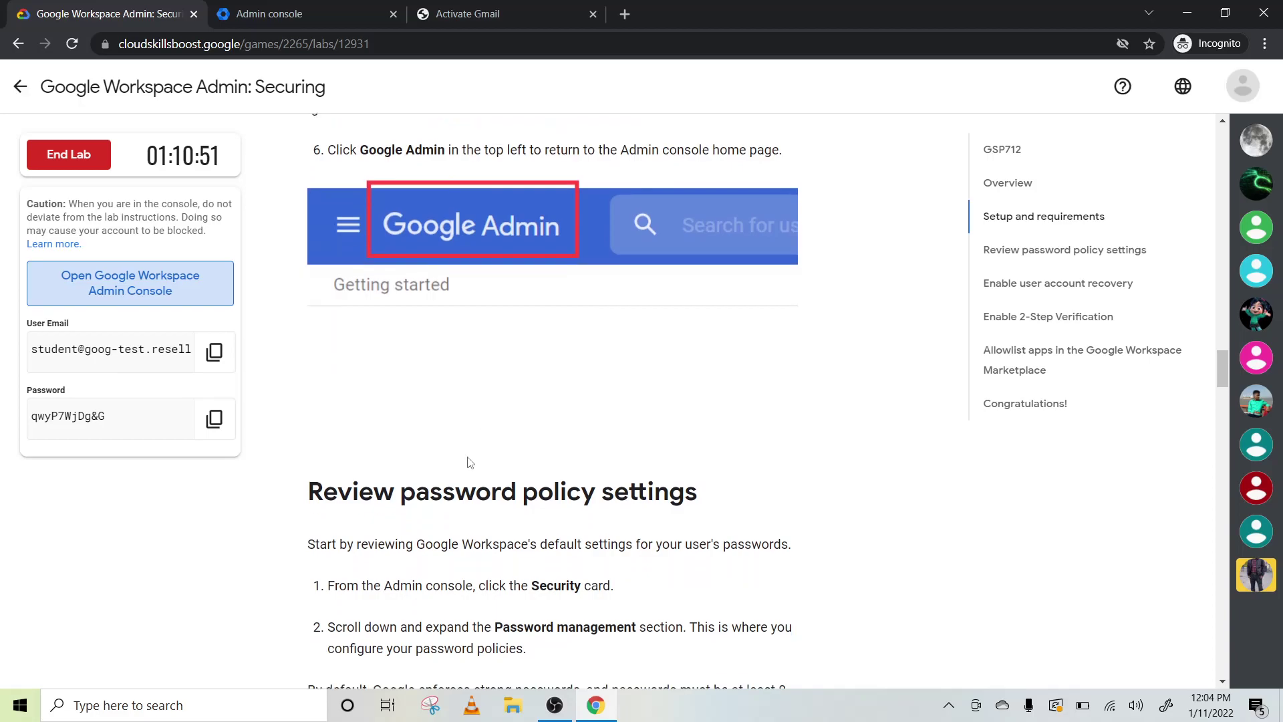
scroll(433, 489, "down", 2)
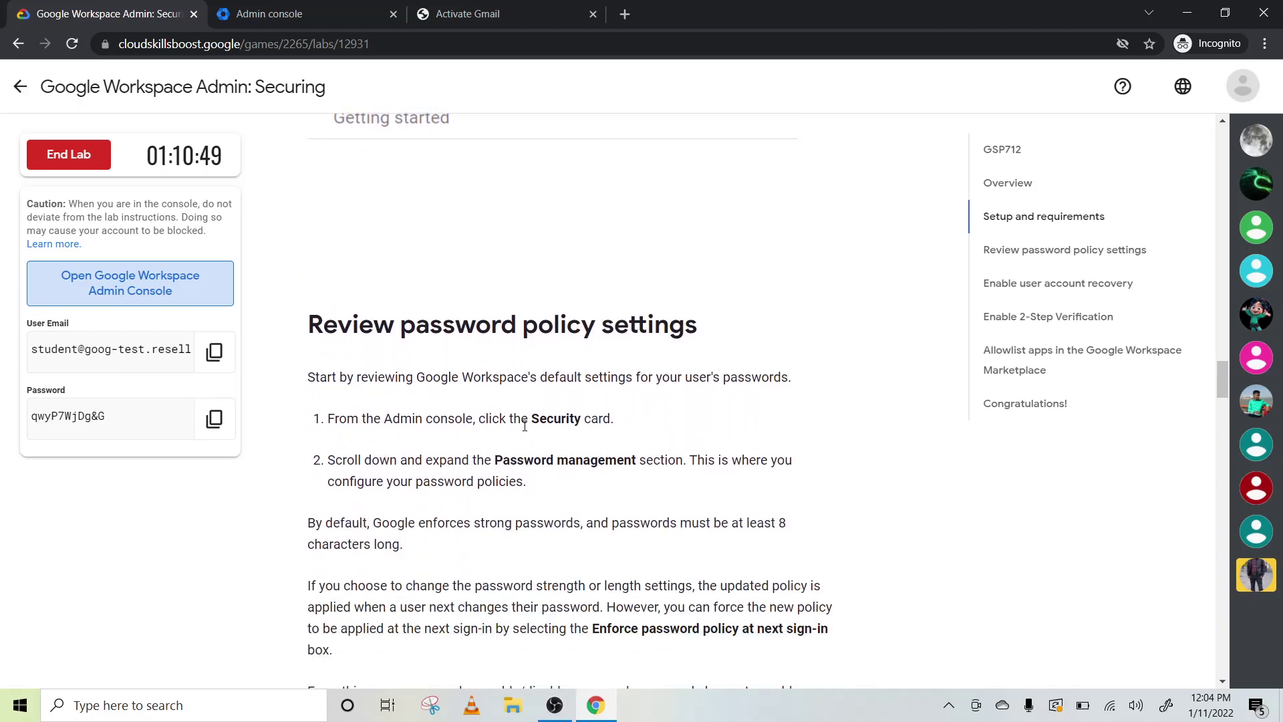
left_click(301, 13)
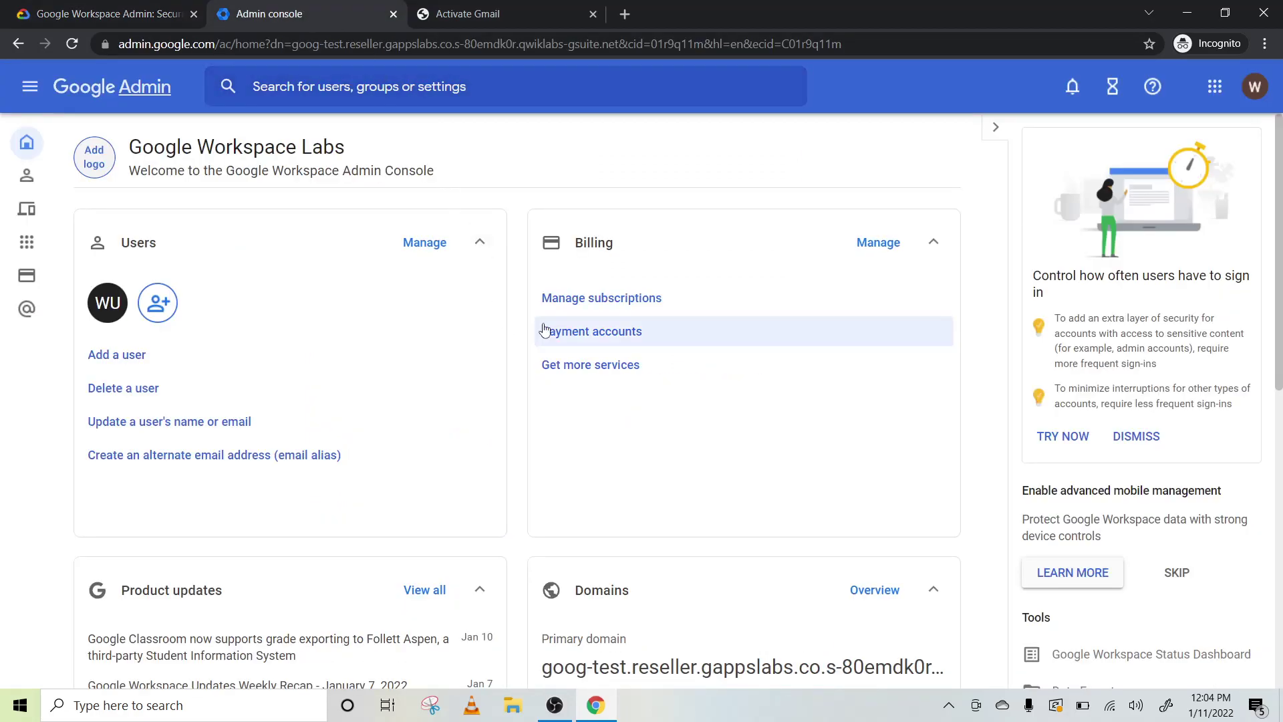
scroll(662, 331, "down", 3)
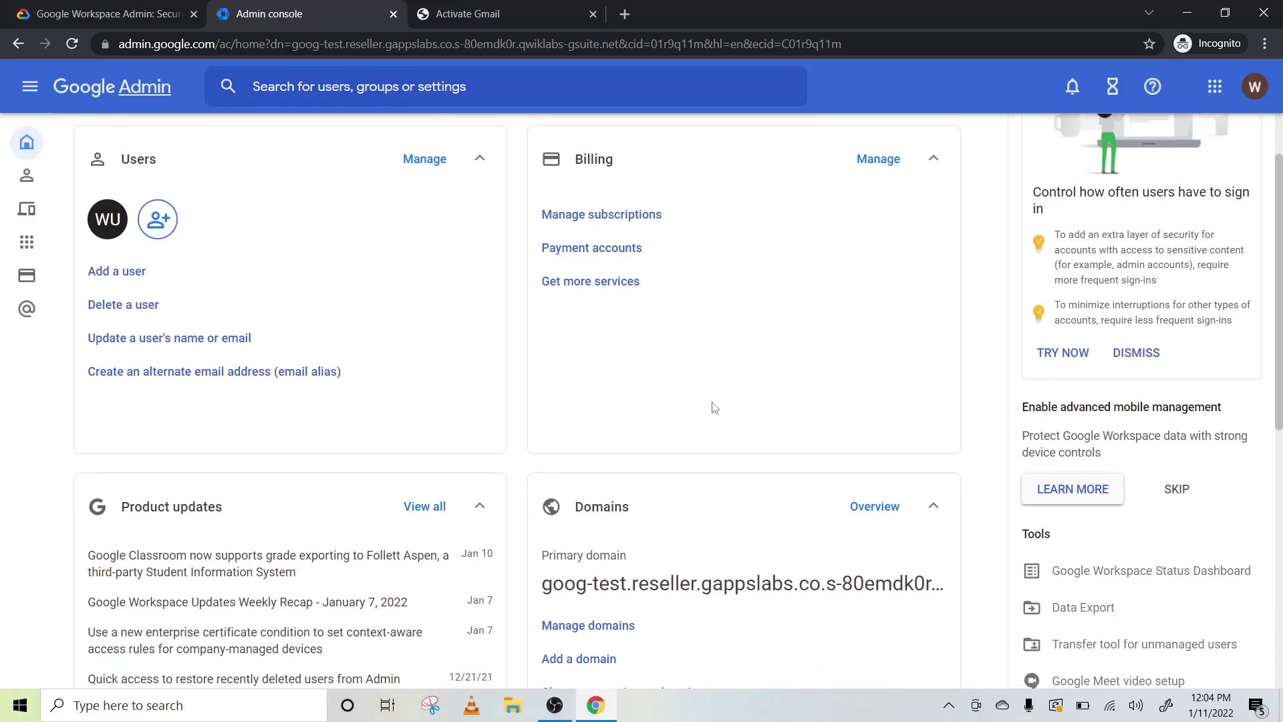
scroll(702, 401, "down", 3)
scroll(701, 431, "down", 2)
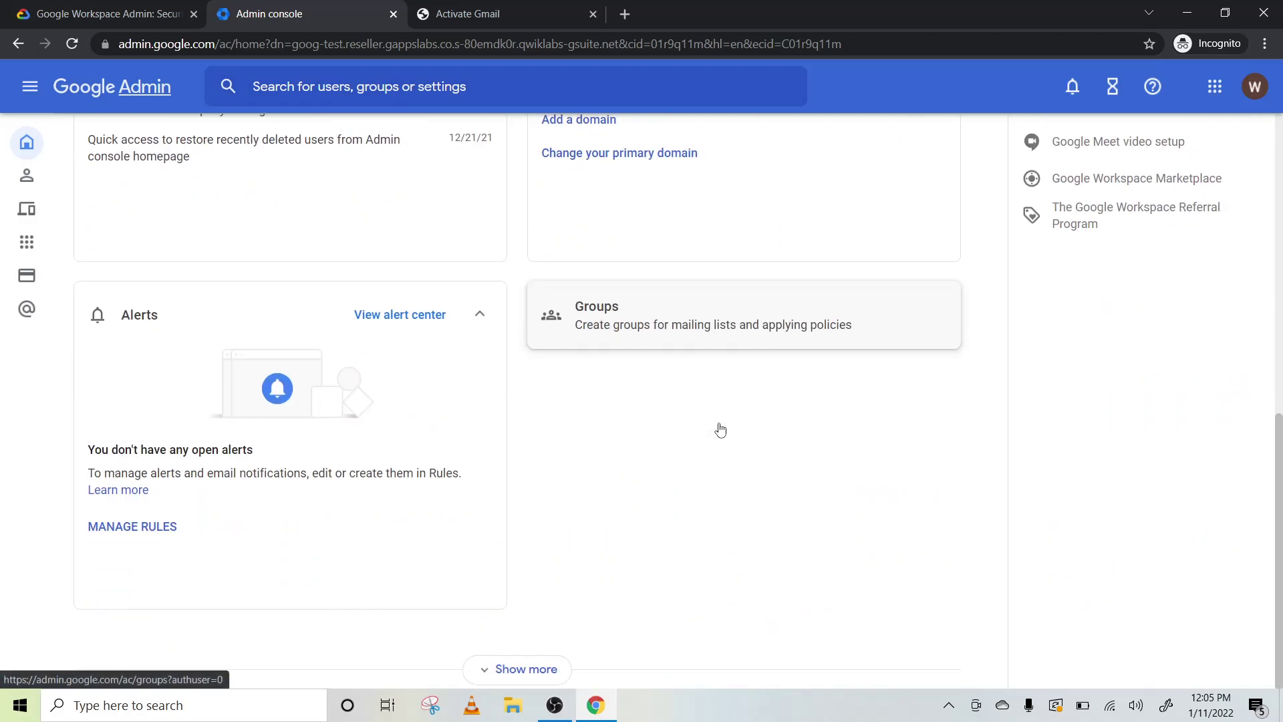
scroll(701, 422, "up", 5)
scroll(692, 402, "up", 5)
left_click(29, 86)
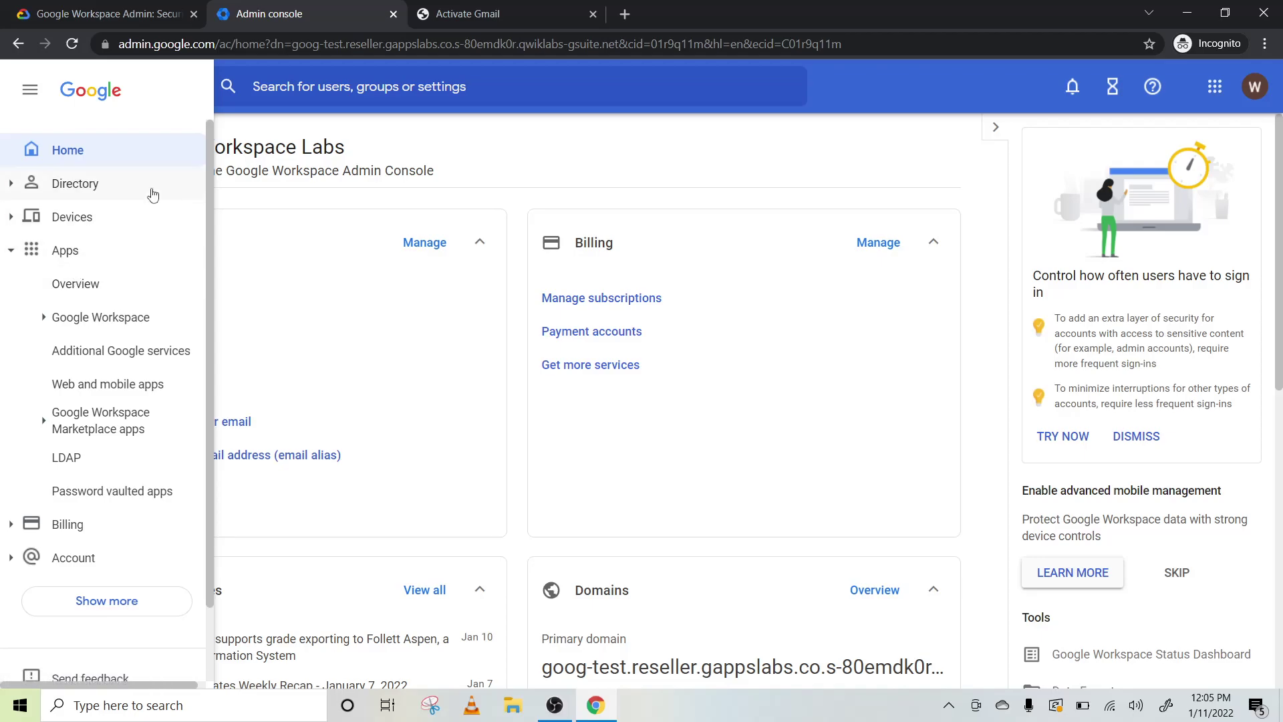
left_click(356, 168)
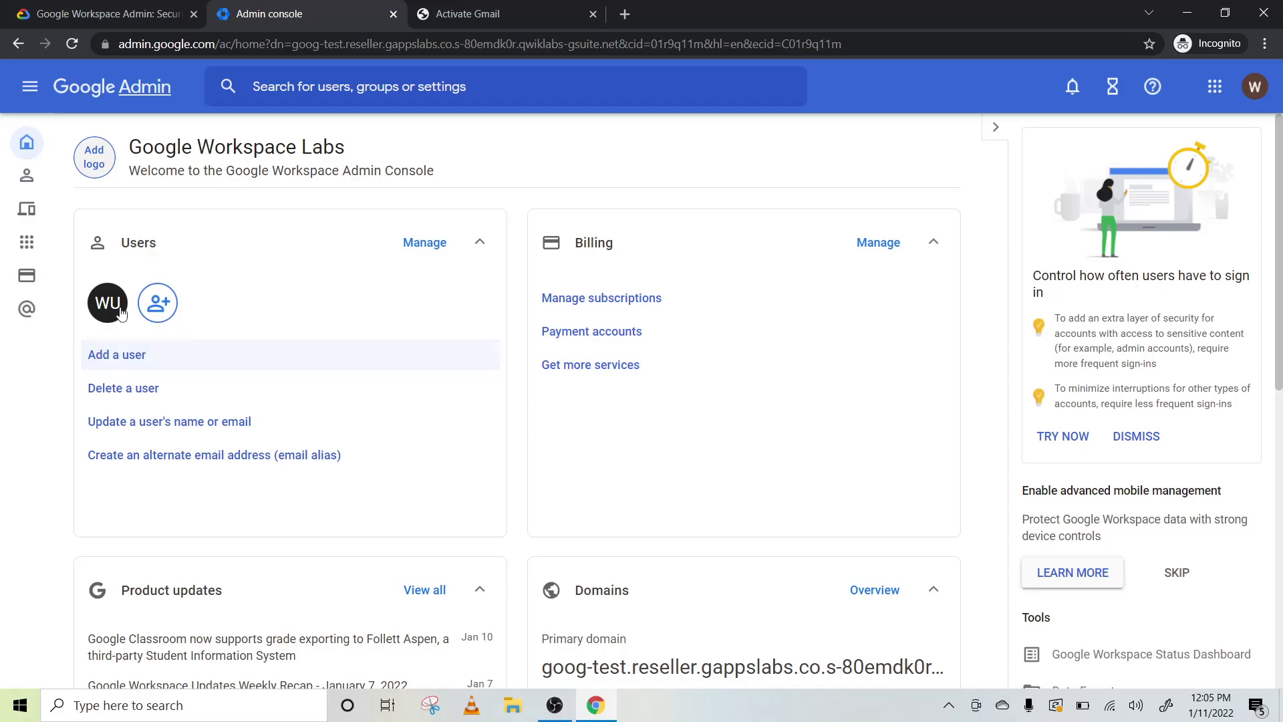
left_click(150, 13)
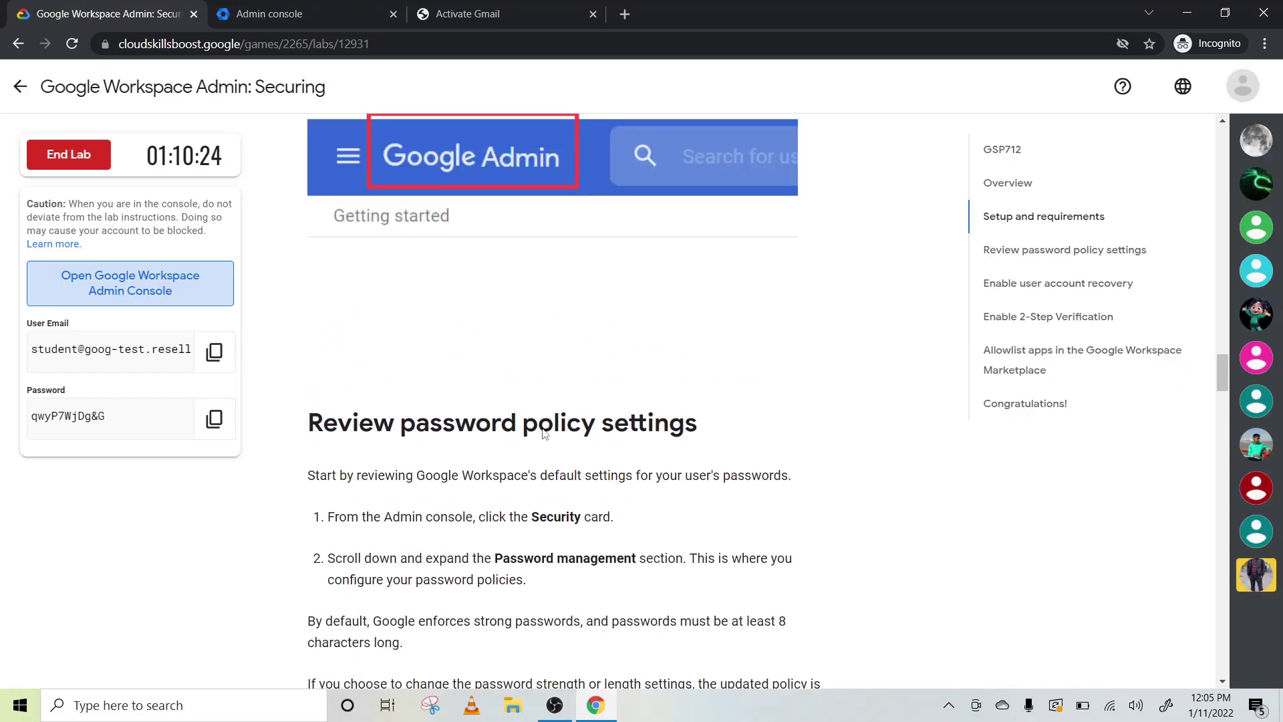
scroll(544, 433, "up", 2)
scroll(429, 357, "down", 3)
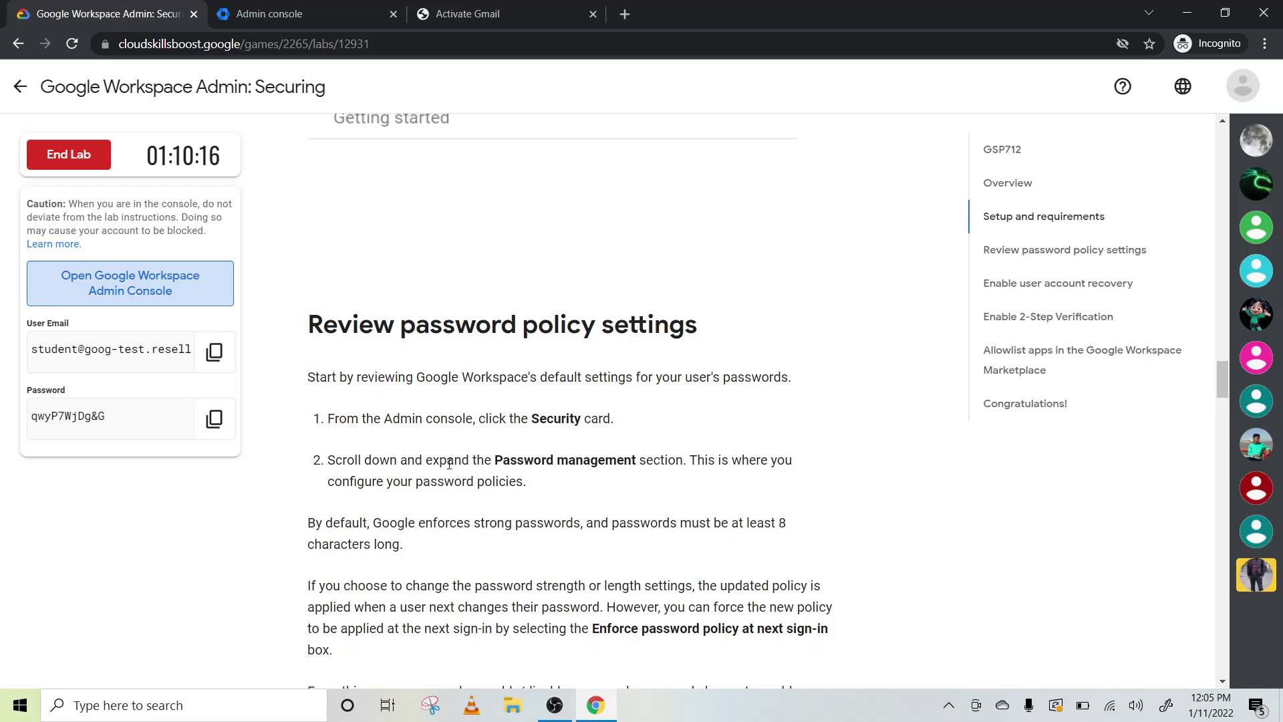
scroll(576, 474, "down", 3)
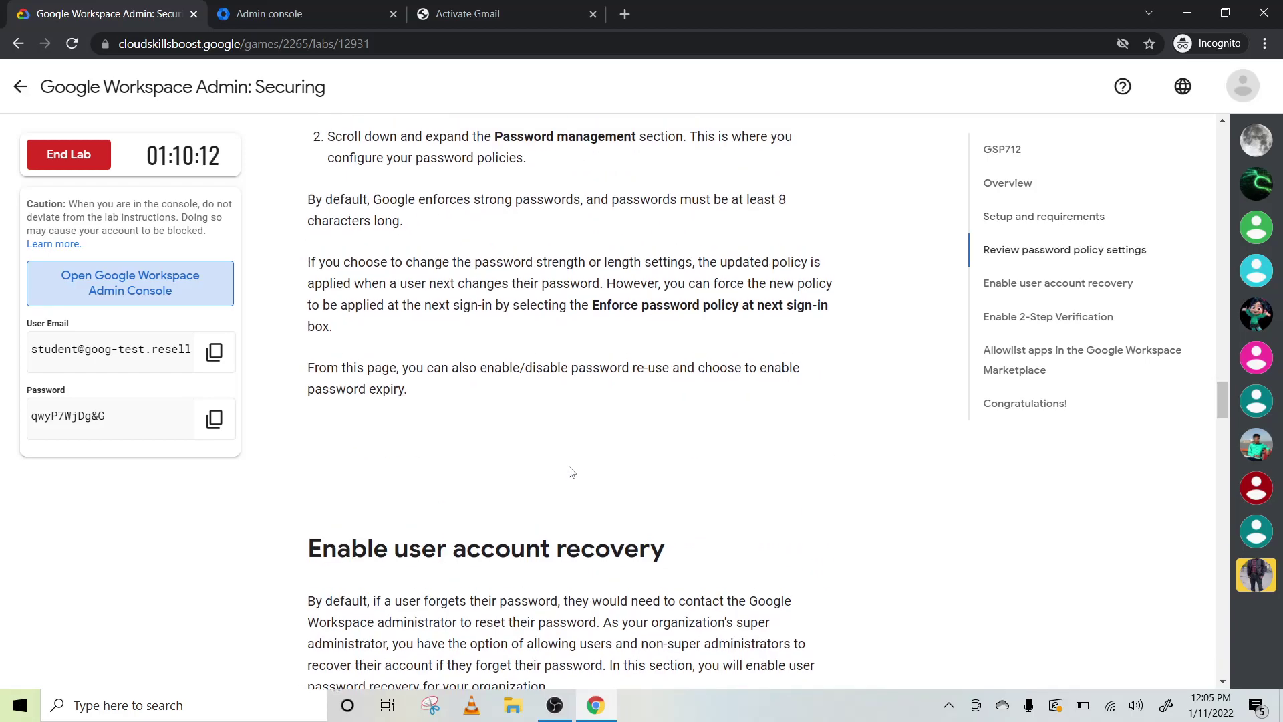
scroll(576, 473, "up", 2)
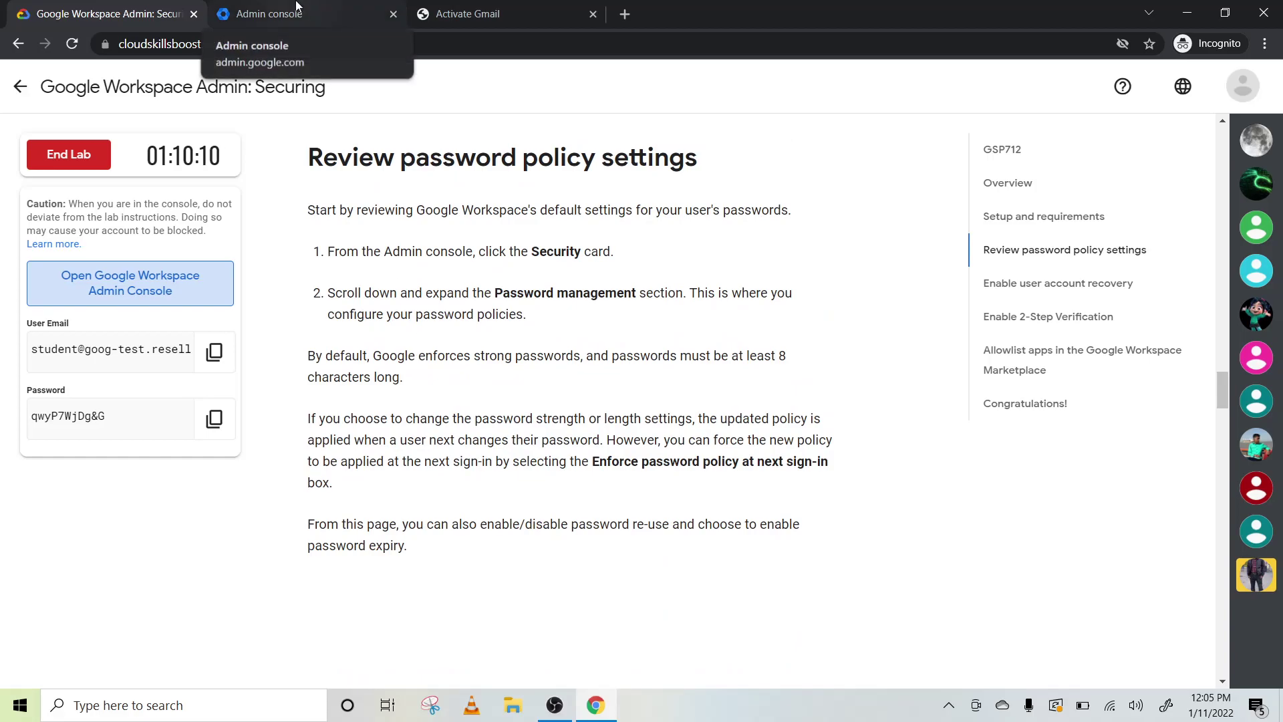
Step: View the Google apps grid and signed-in account details on the Admin console home
left_click(297, 12)
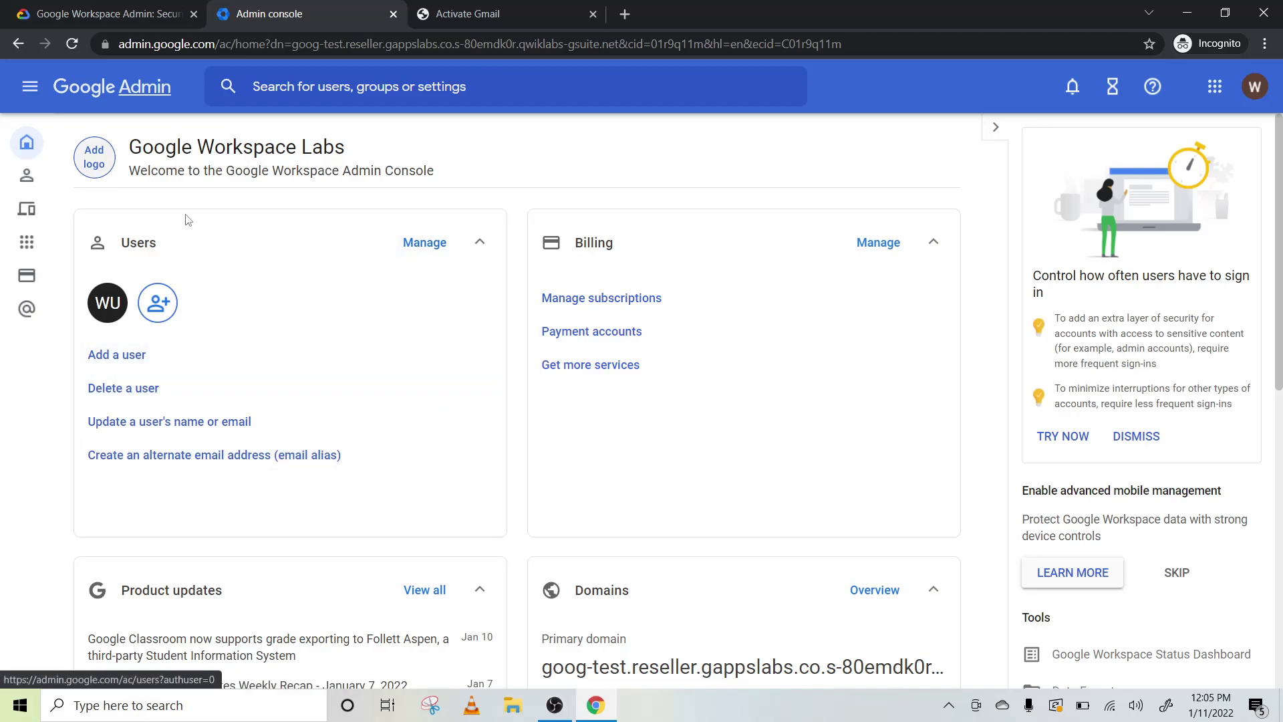
left_click(1254, 87)
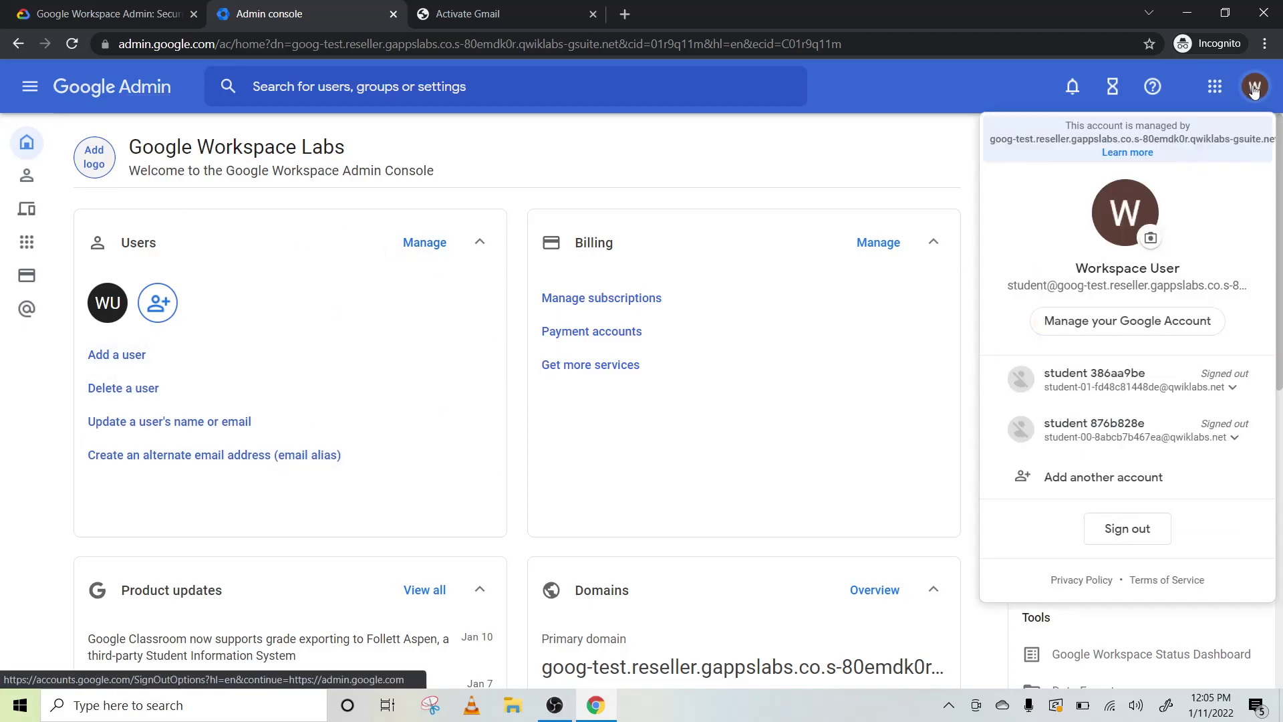
left_click(1217, 87)
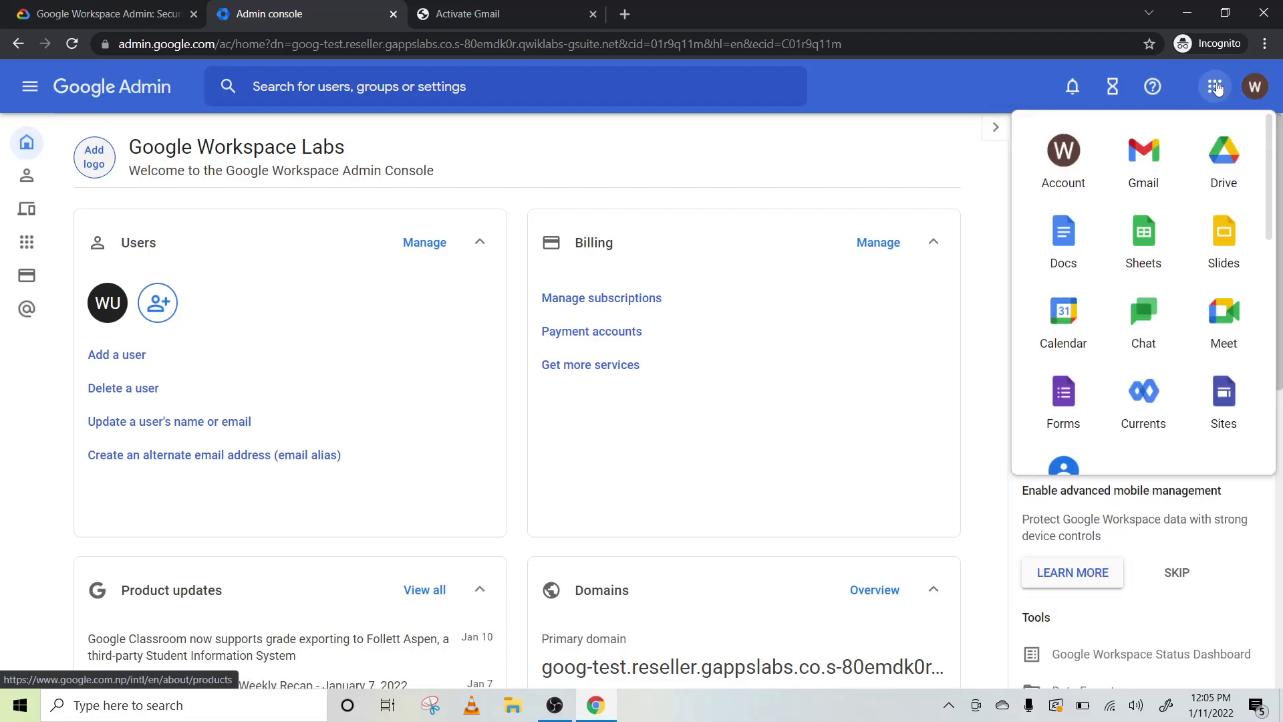
left_click(1256, 87)
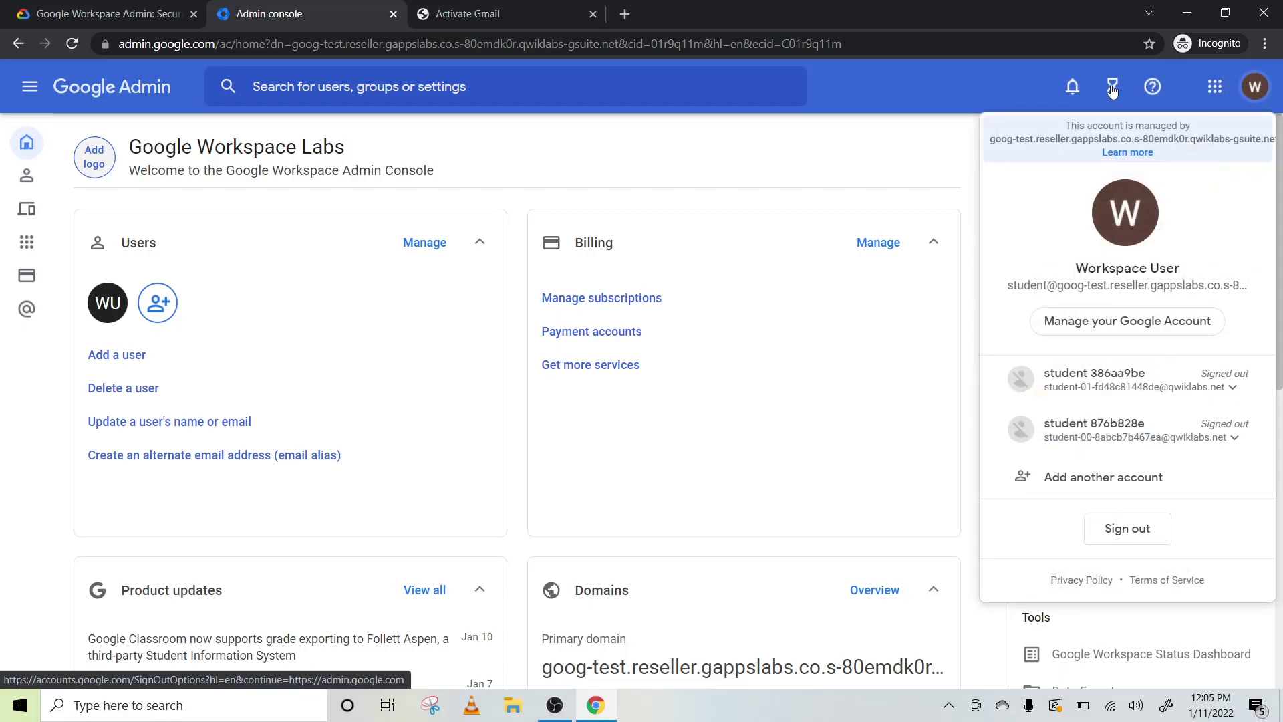
left_click(943, 180)
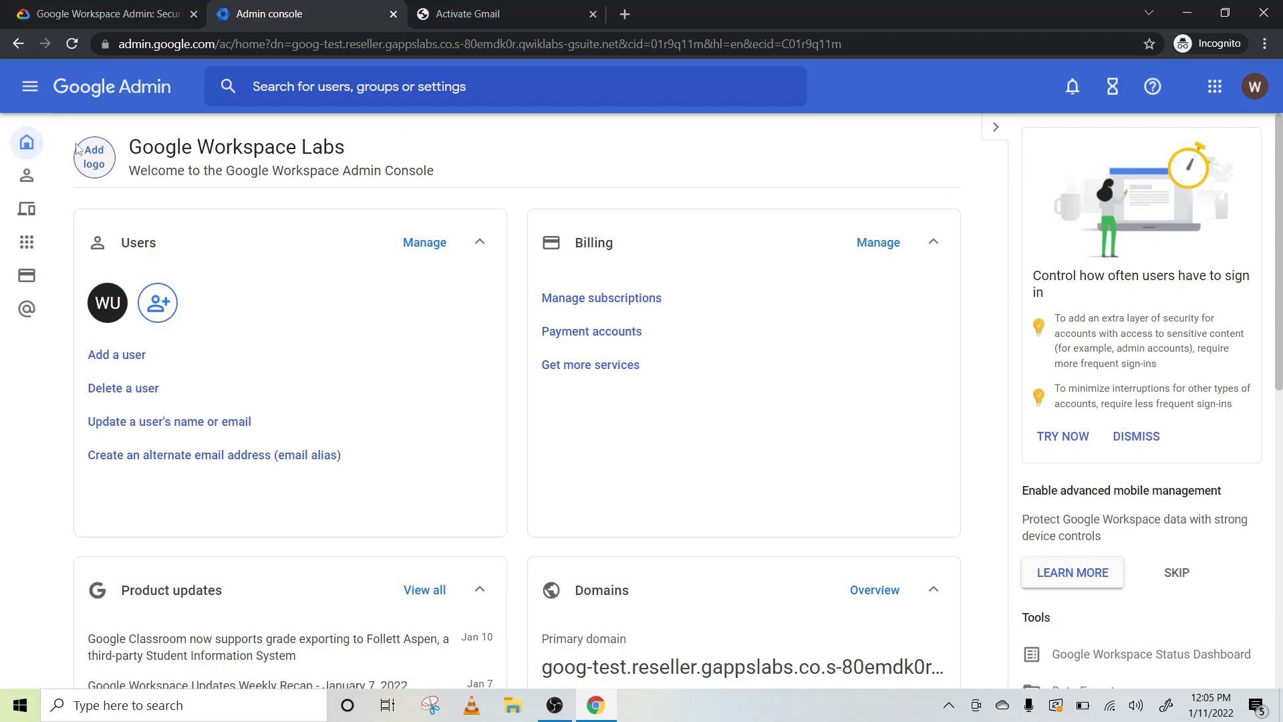
Step: Expand the Account, Domains, Directory, Devices and Apps sections of the navigation menu
left_click(27, 176)
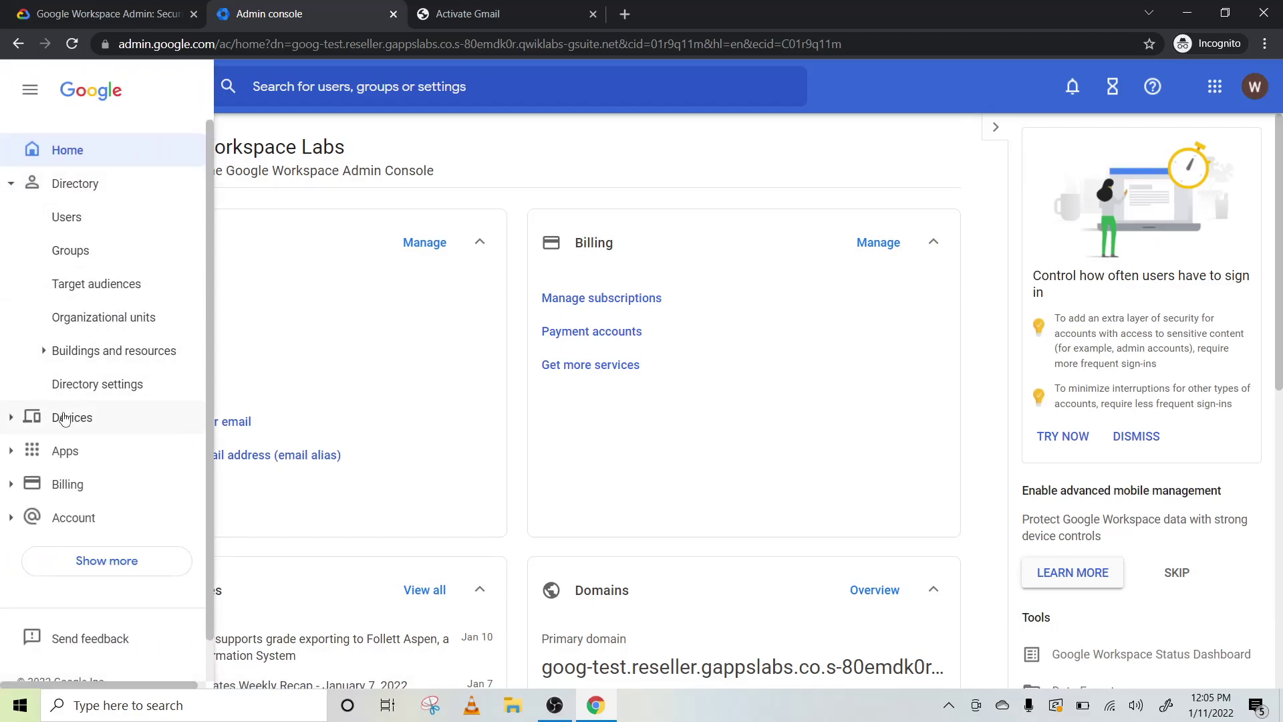
scroll(37, 492, "down", 1)
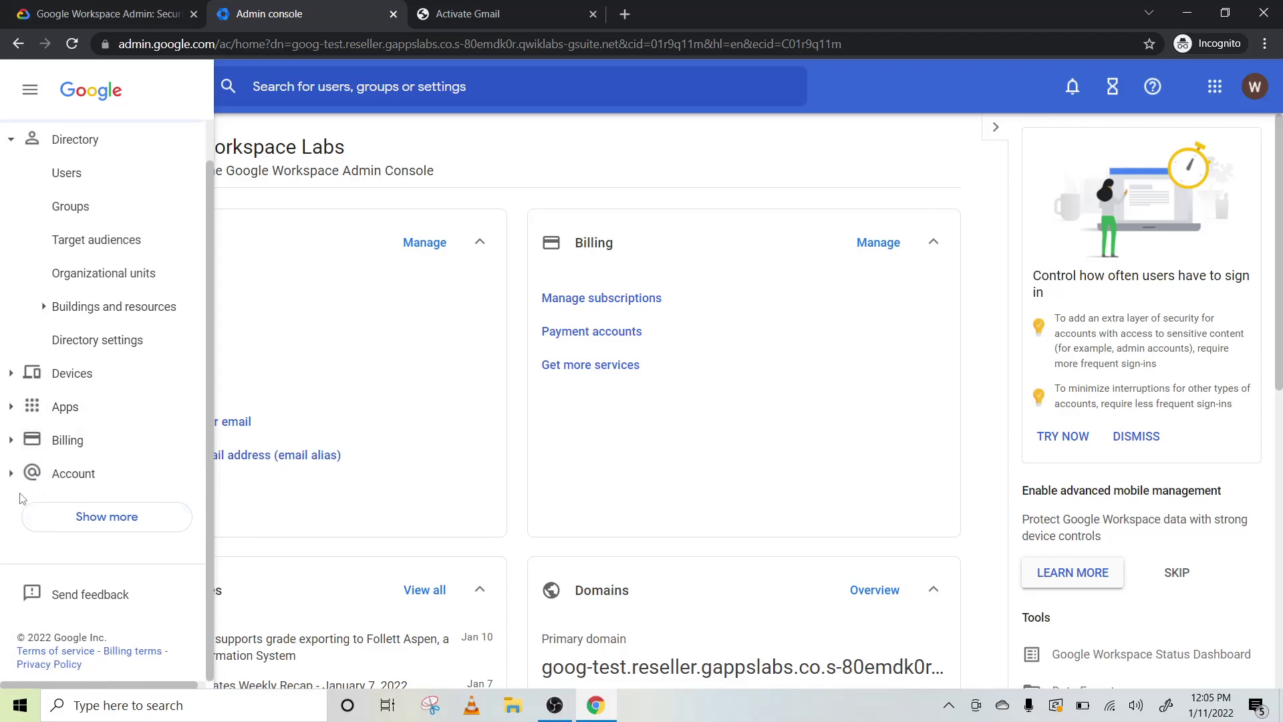
left_click(20, 481)
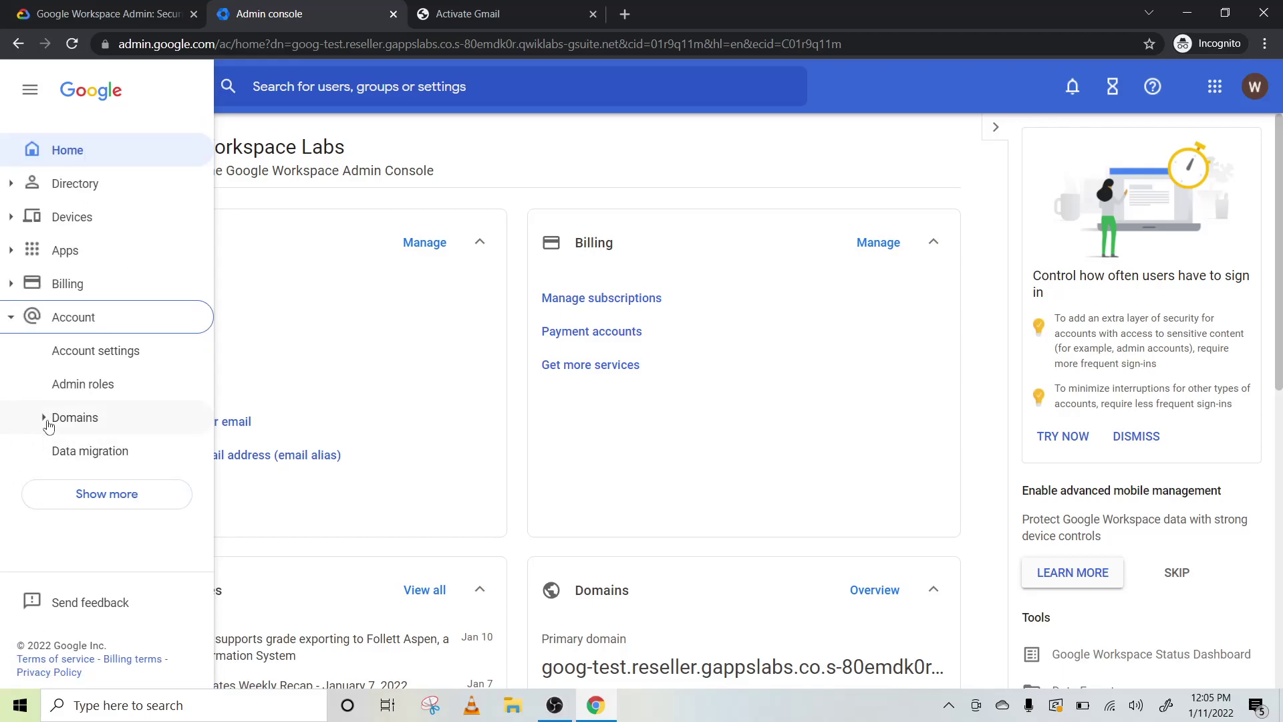
left_click(45, 422)
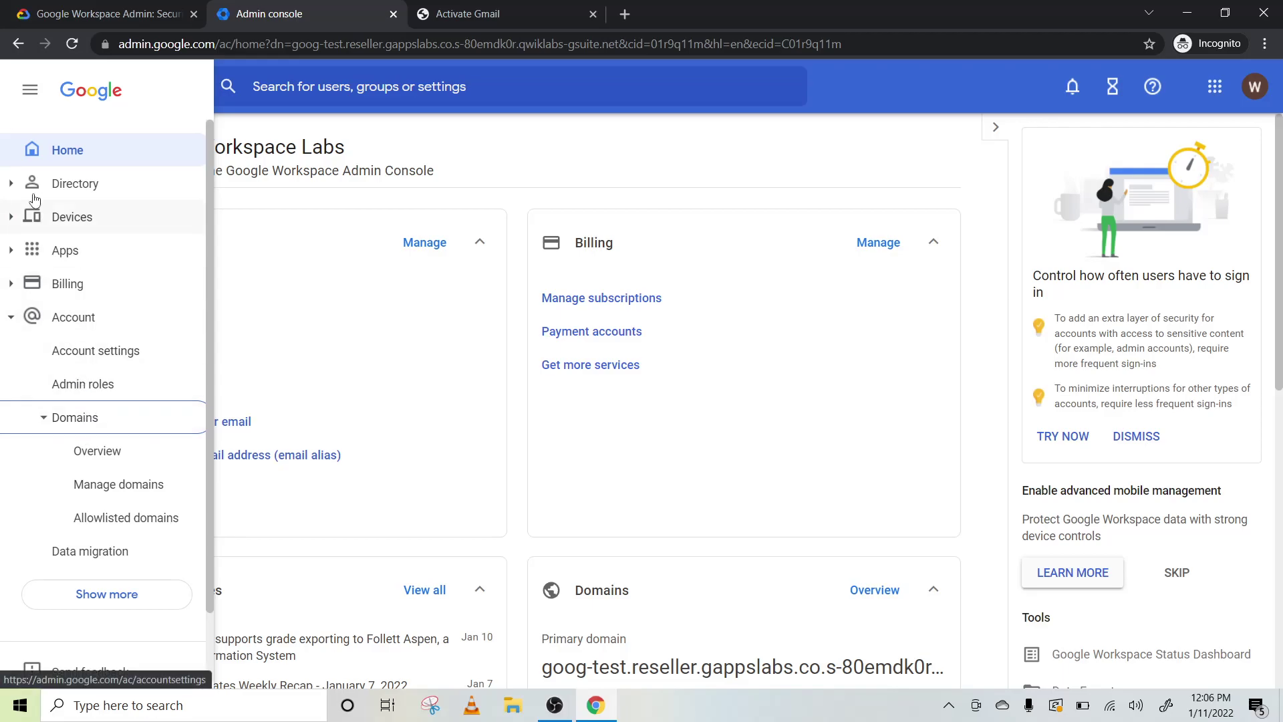
left_click(9, 188)
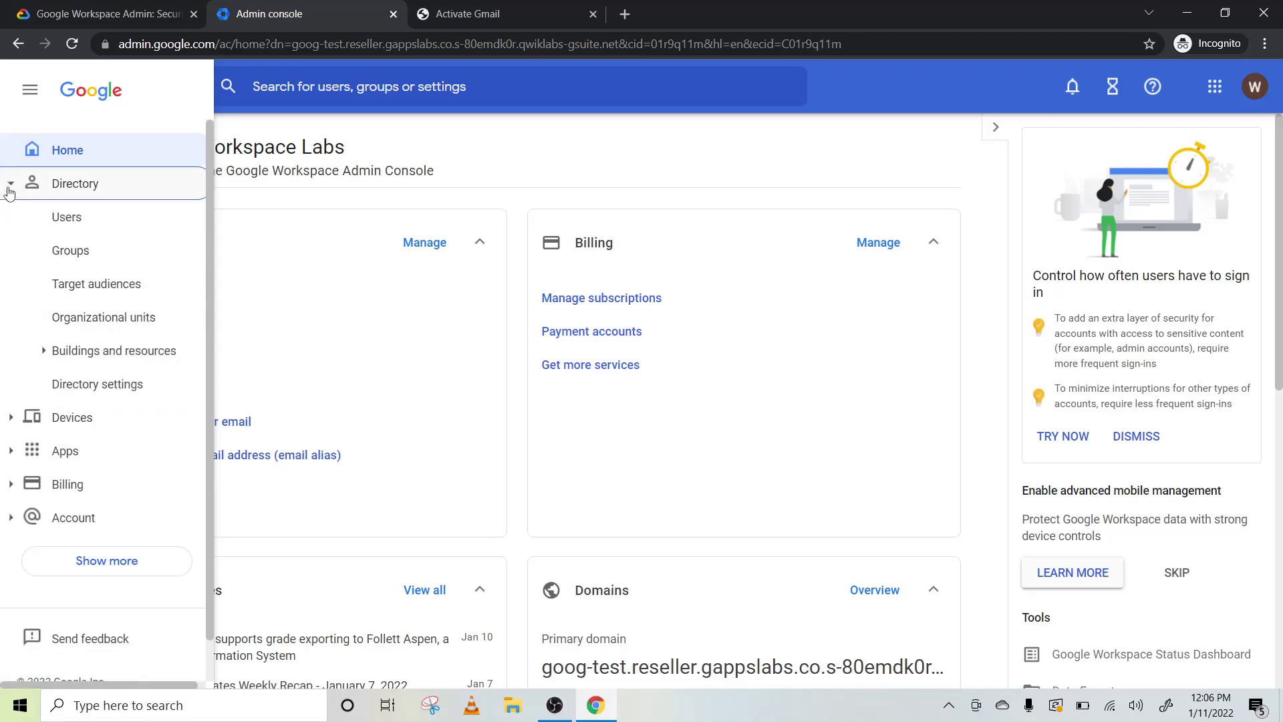
left_click(18, 420)
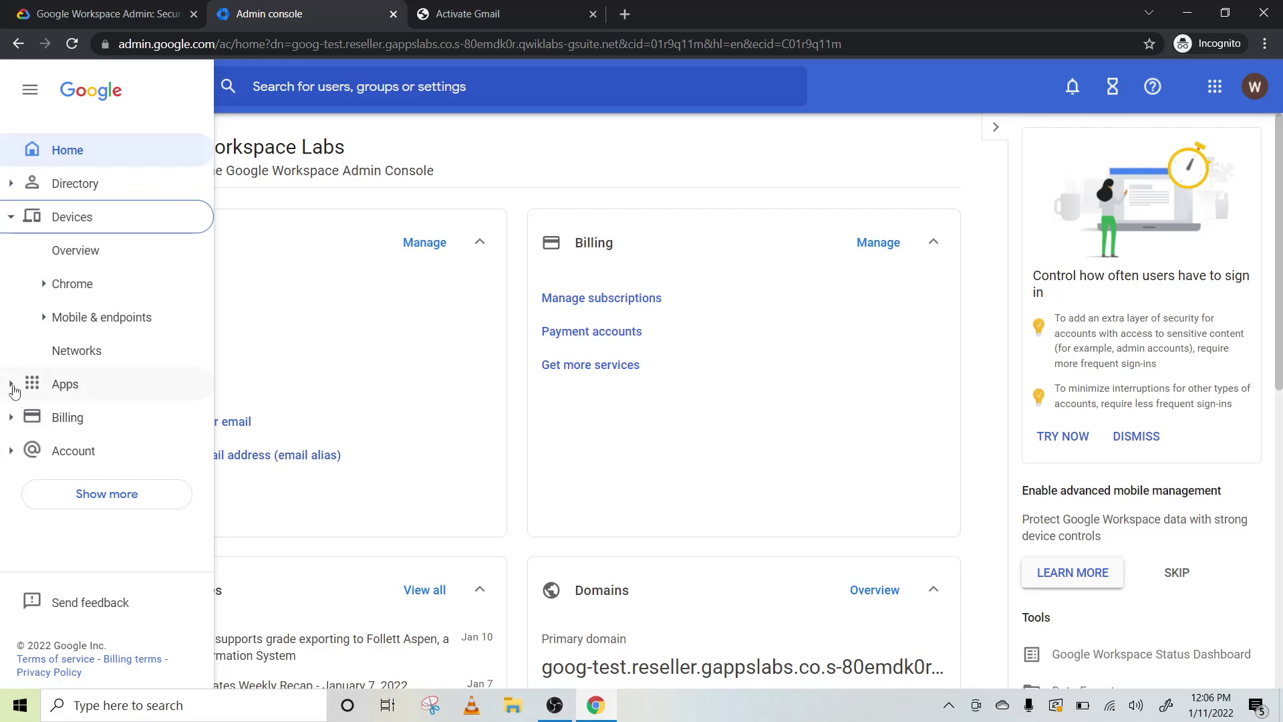
left_click(15, 386)
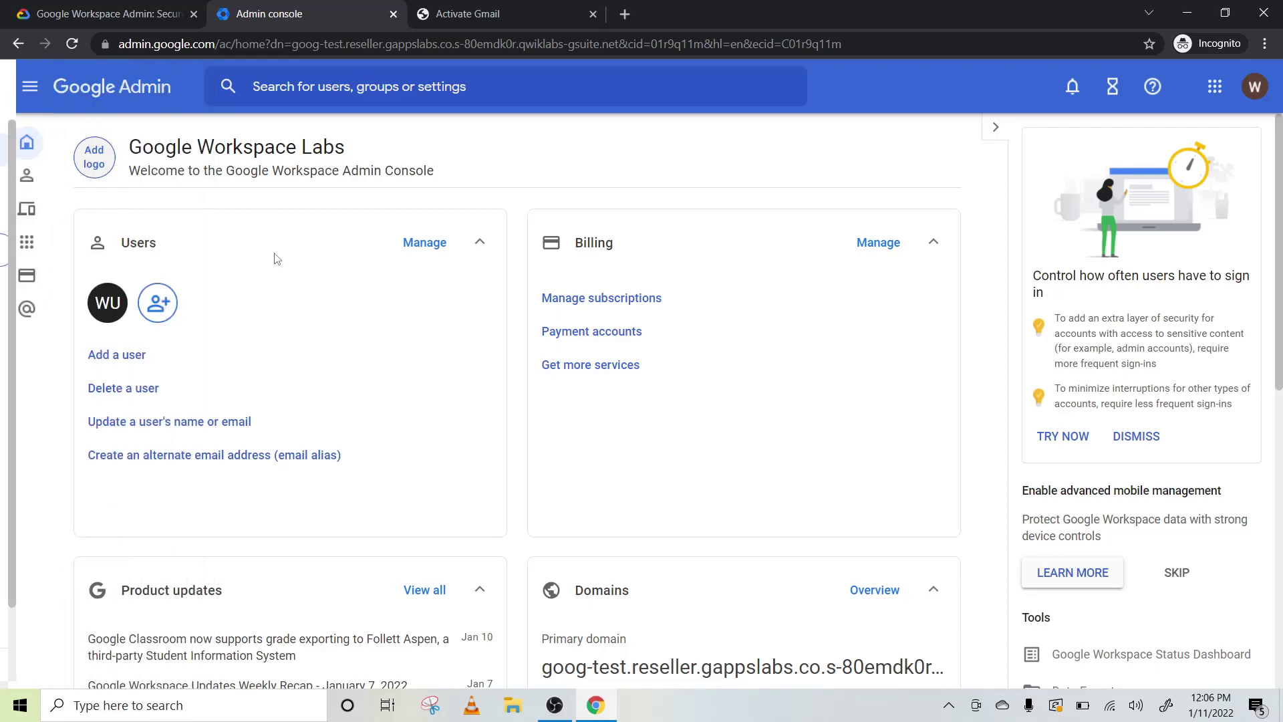
left_click(101, 12)
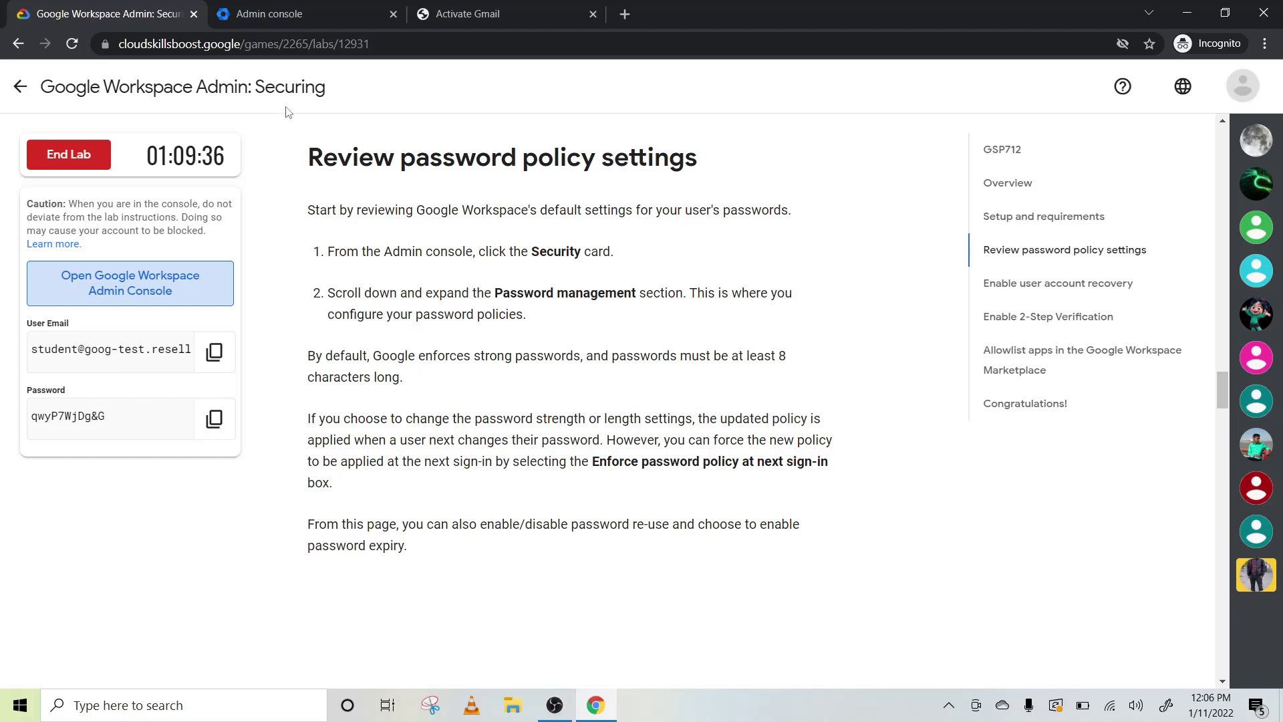
scroll(365, 350, "down", 3)
scroll(387, 342, "down", 1)
scroll(387, 342, "down", 1)
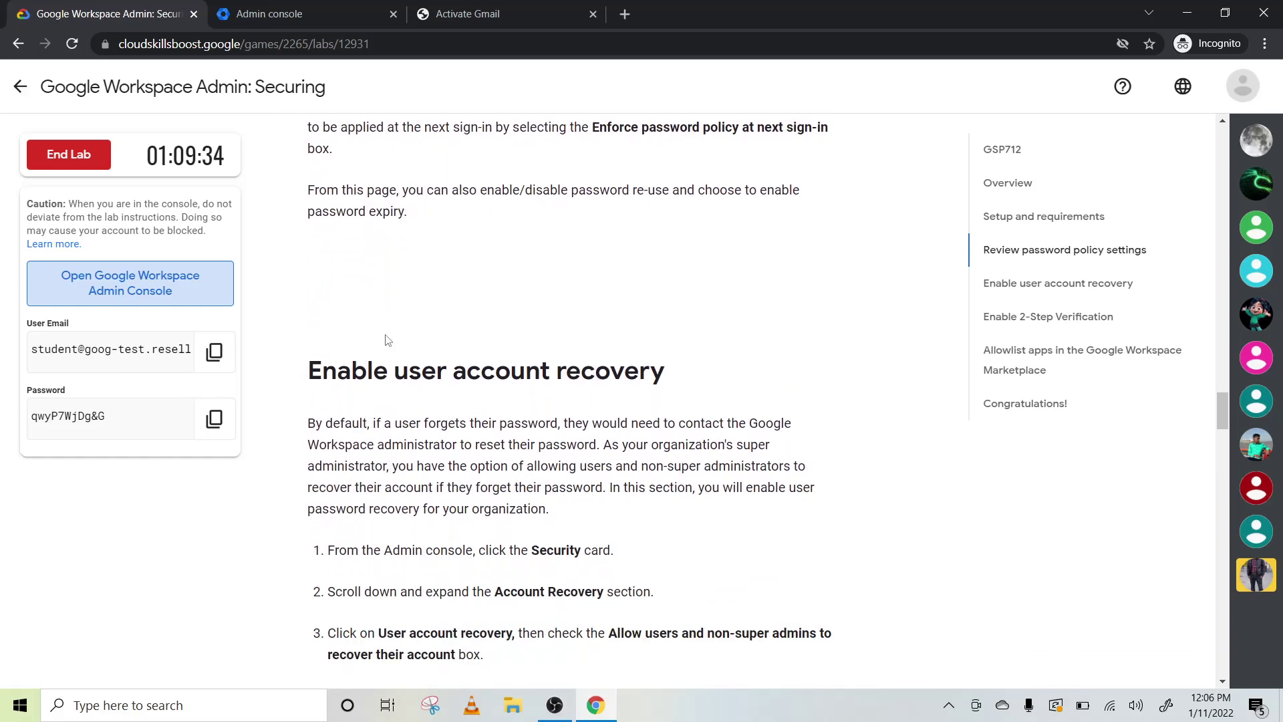
scroll(387, 341, "down", 2)
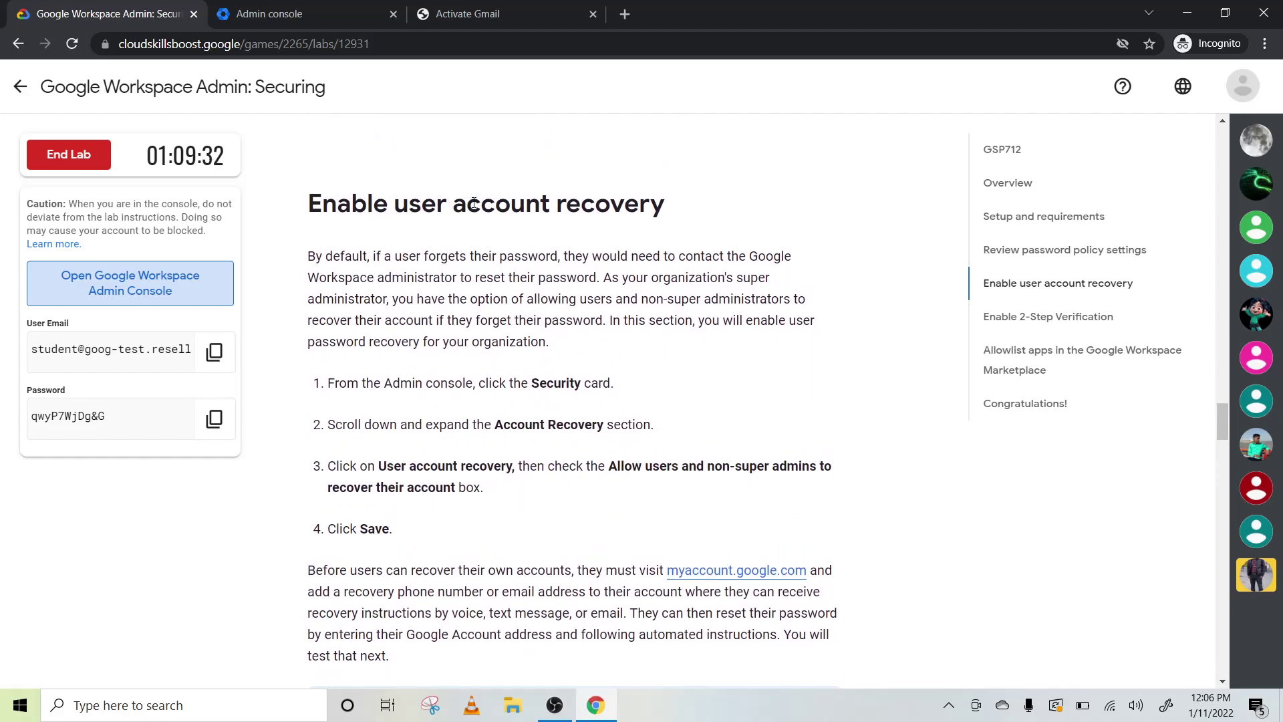
scroll(502, 423, "down", 1)
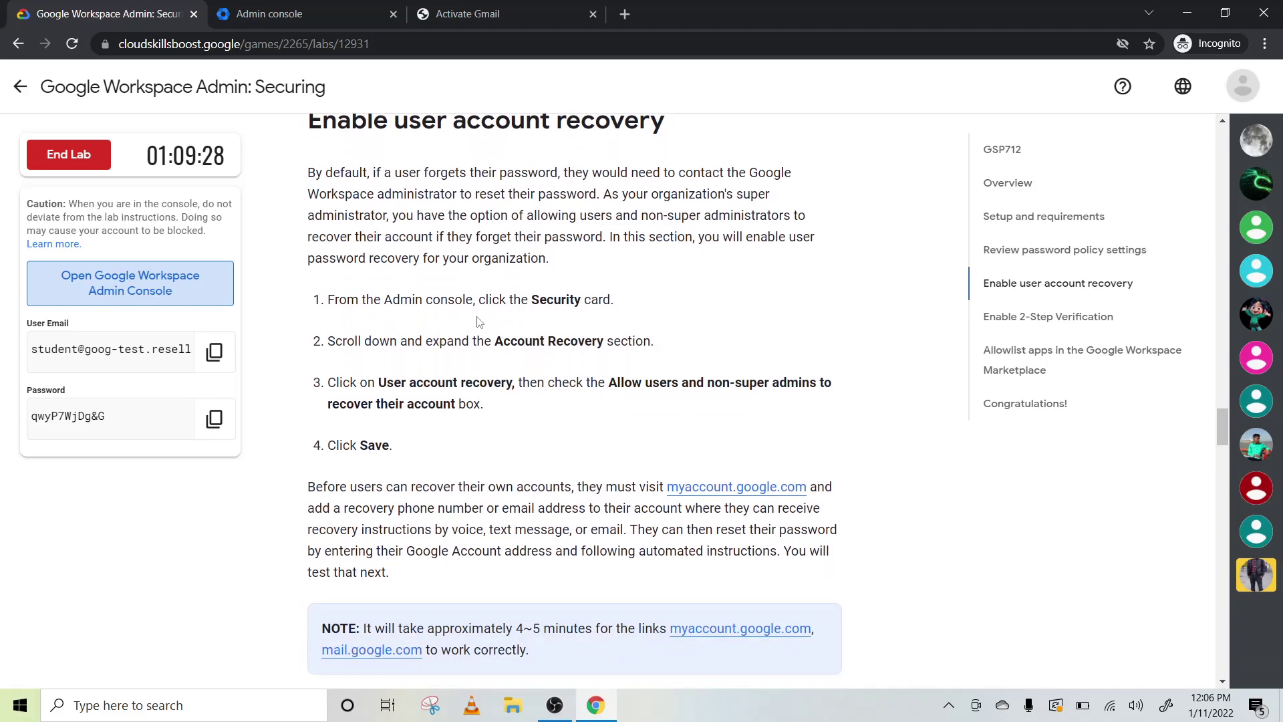
scroll(478, 322, "down", 1)
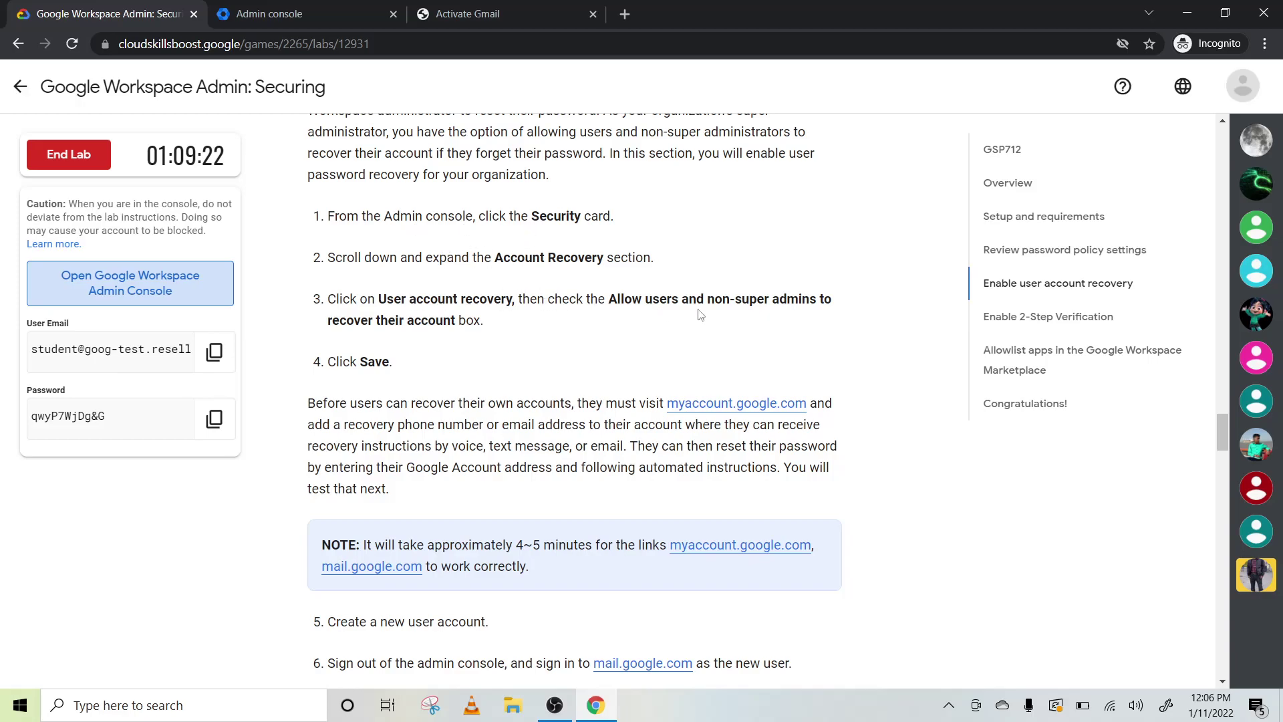
scroll(544, 332, "down", 2)
scroll(517, 314, "up", 1)
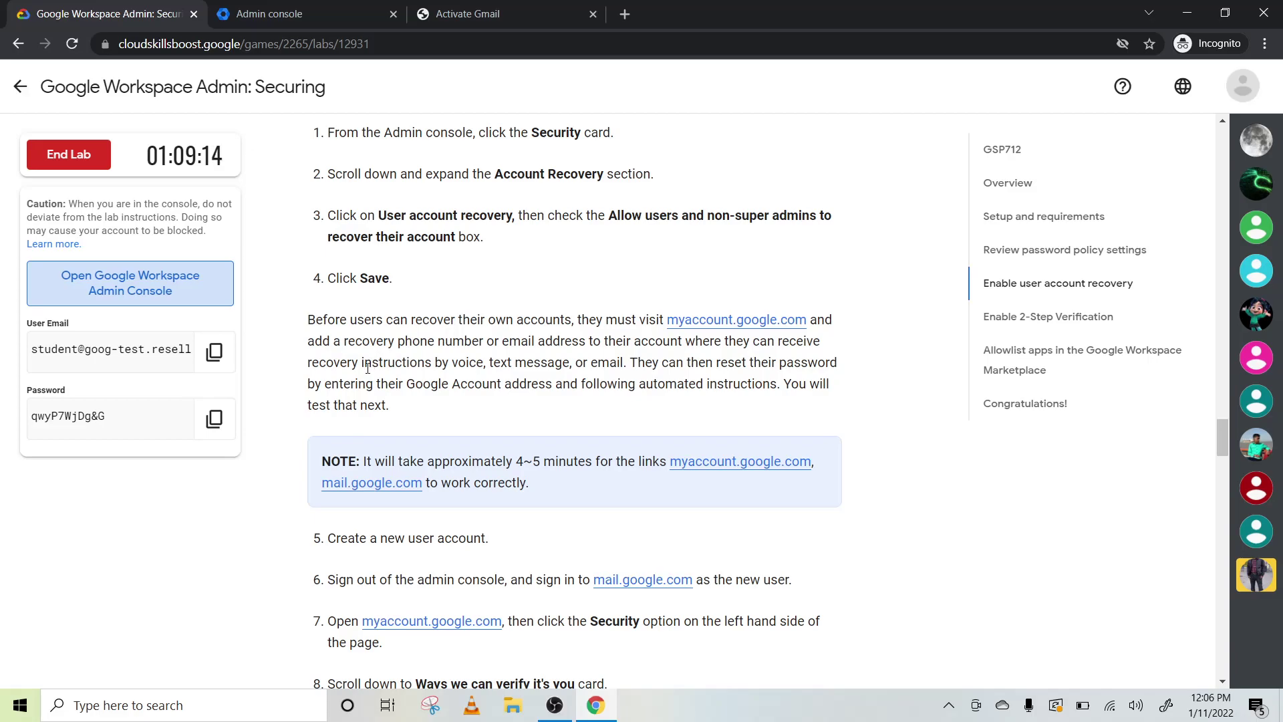
scroll(367, 367, "down", 1)
scroll(368, 367, "down", 1)
scroll(366, 367, "down", 1)
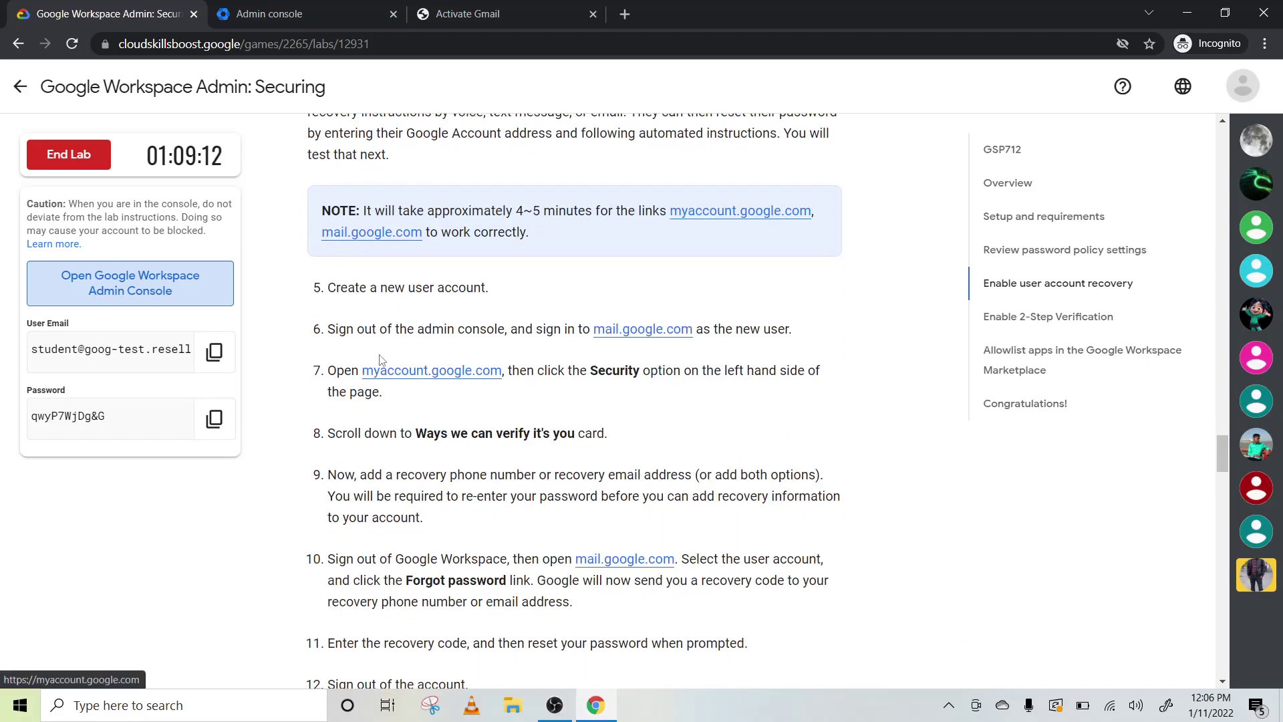
scroll(381, 358, "down", 3)
scroll(381, 358, "down", 2)
scroll(381, 358, "down", 2)
scroll(381, 358, "down", 2)
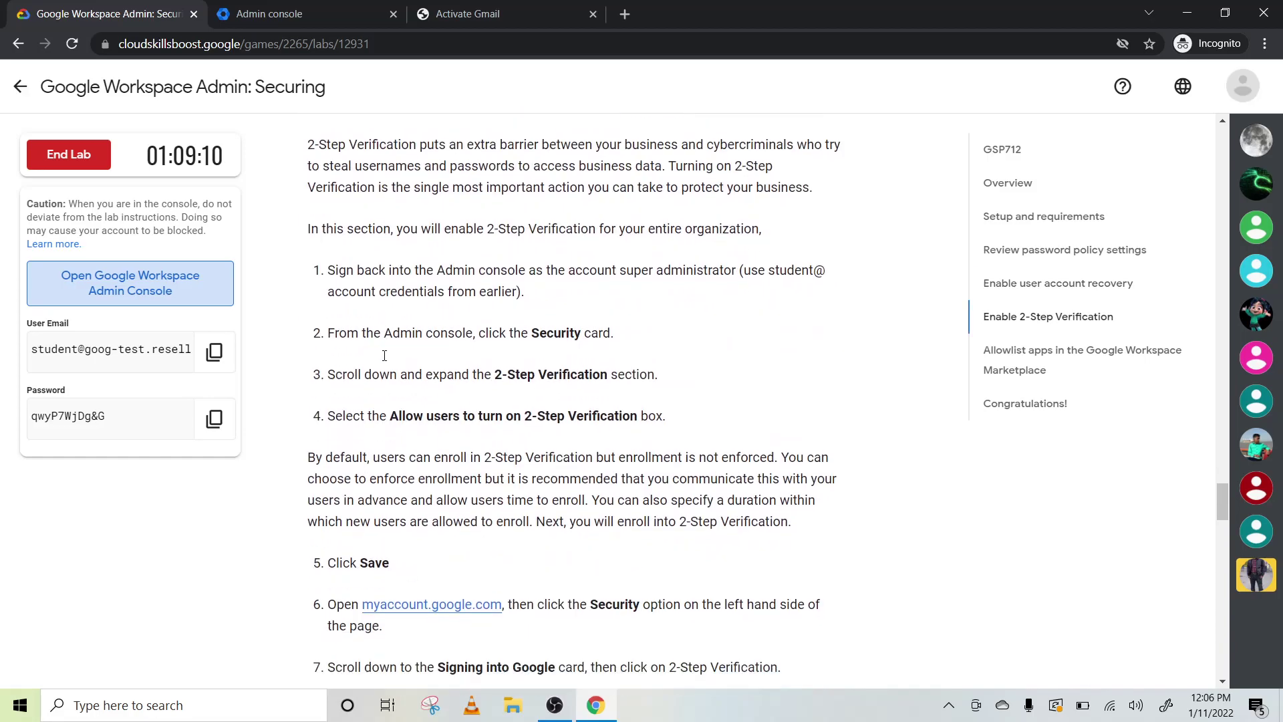
scroll(383, 356, "down", 3)
scroll(383, 355, "down", 3)
scroll(384, 356, "down", 2)
scroll(384, 356, "down", 2)
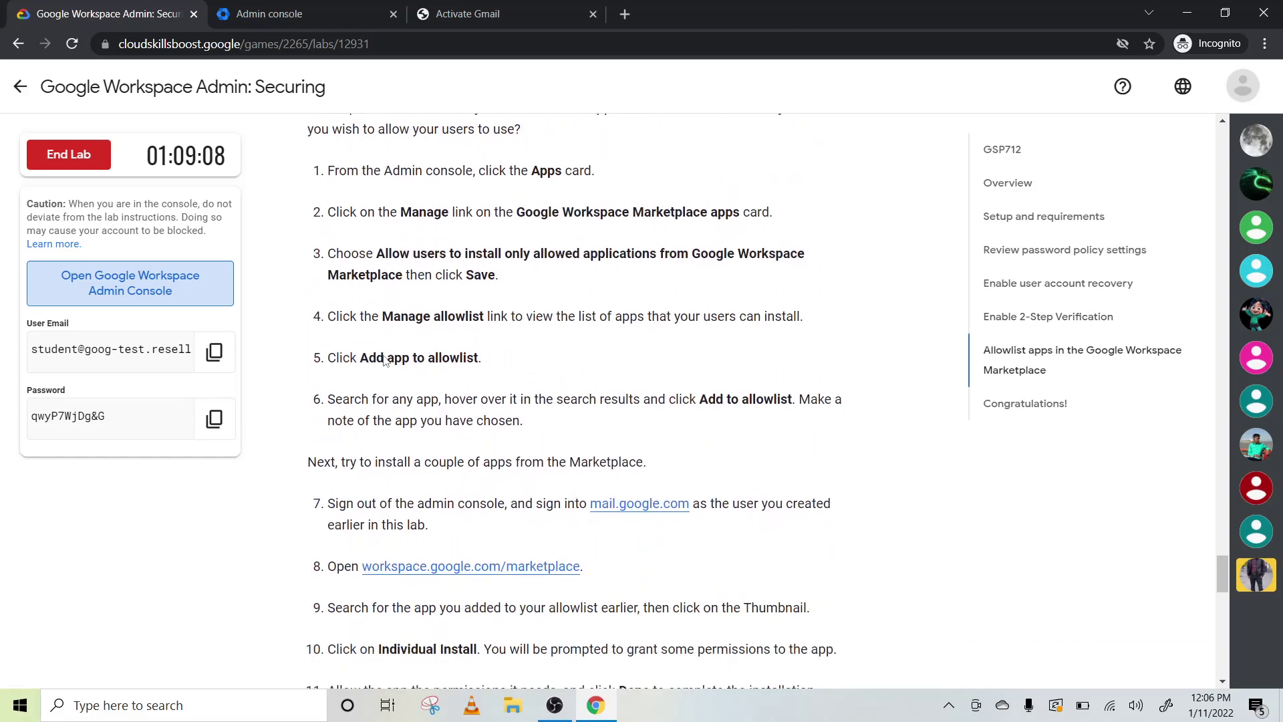
scroll(384, 360, "down", 5)
scroll(384, 360, "down", 3)
scroll(384, 355, "down", 4)
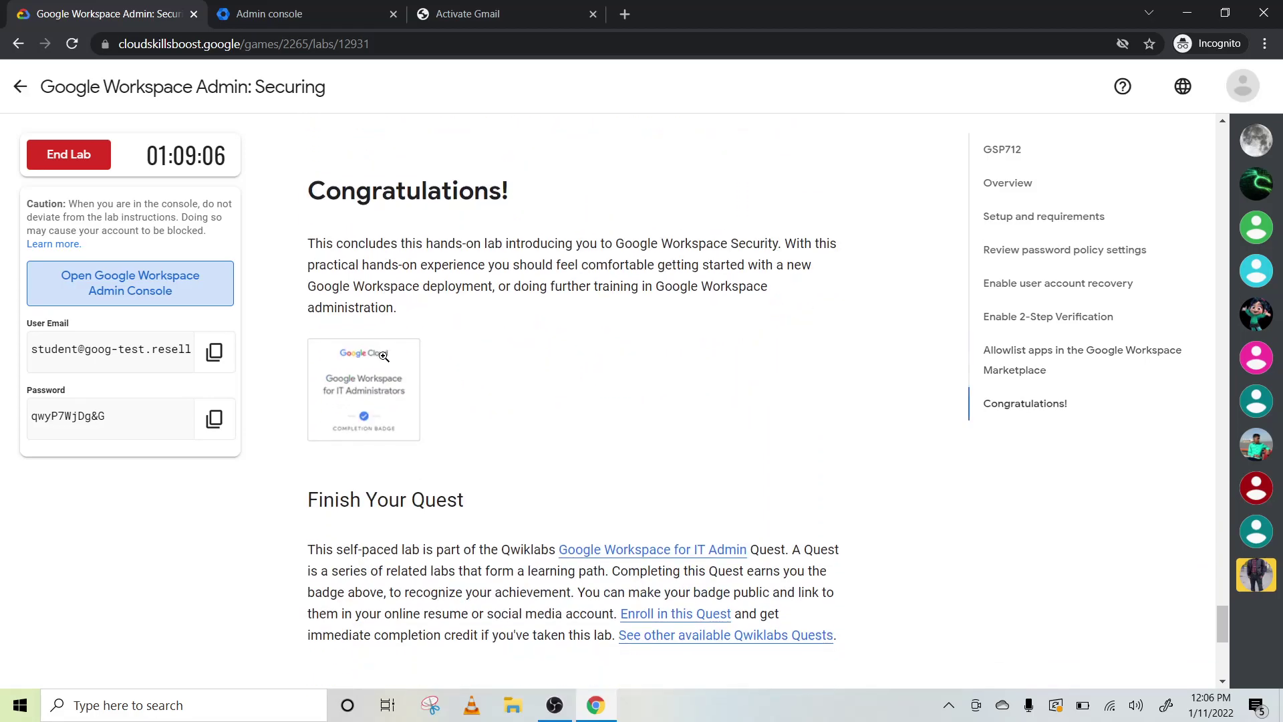
scroll(384, 356, "down", 4)
scroll(384, 355, "down", 3)
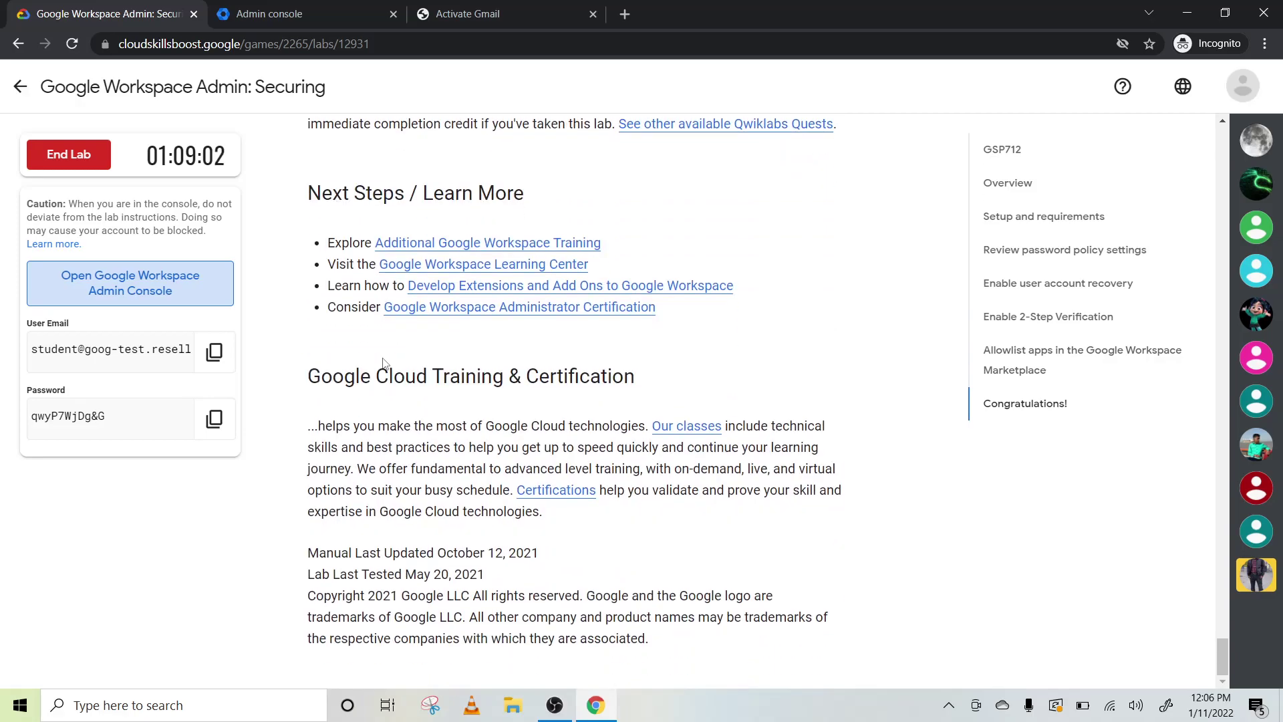
scroll(383, 364, "up", 5)
scroll(384, 364, "up", 4)
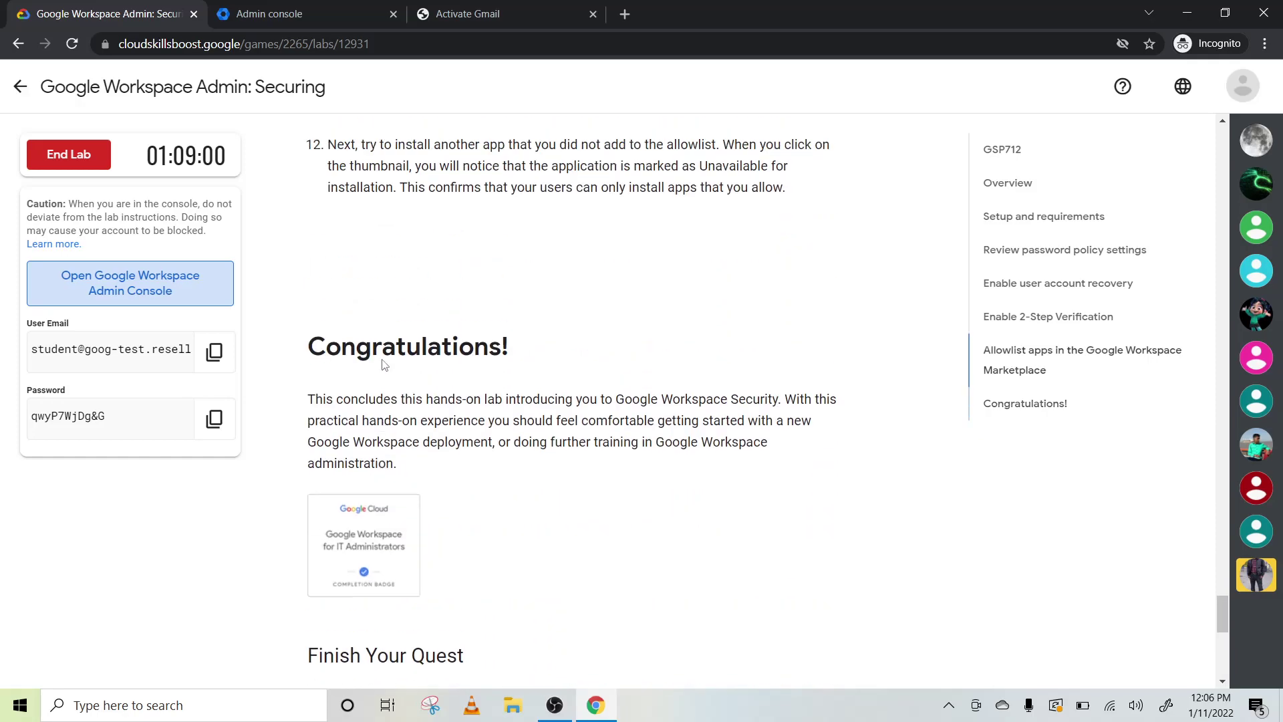
scroll(383, 364, "up", 5)
scroll(383, 363, "up", 5)
scroll(383, 364, "up", 5)
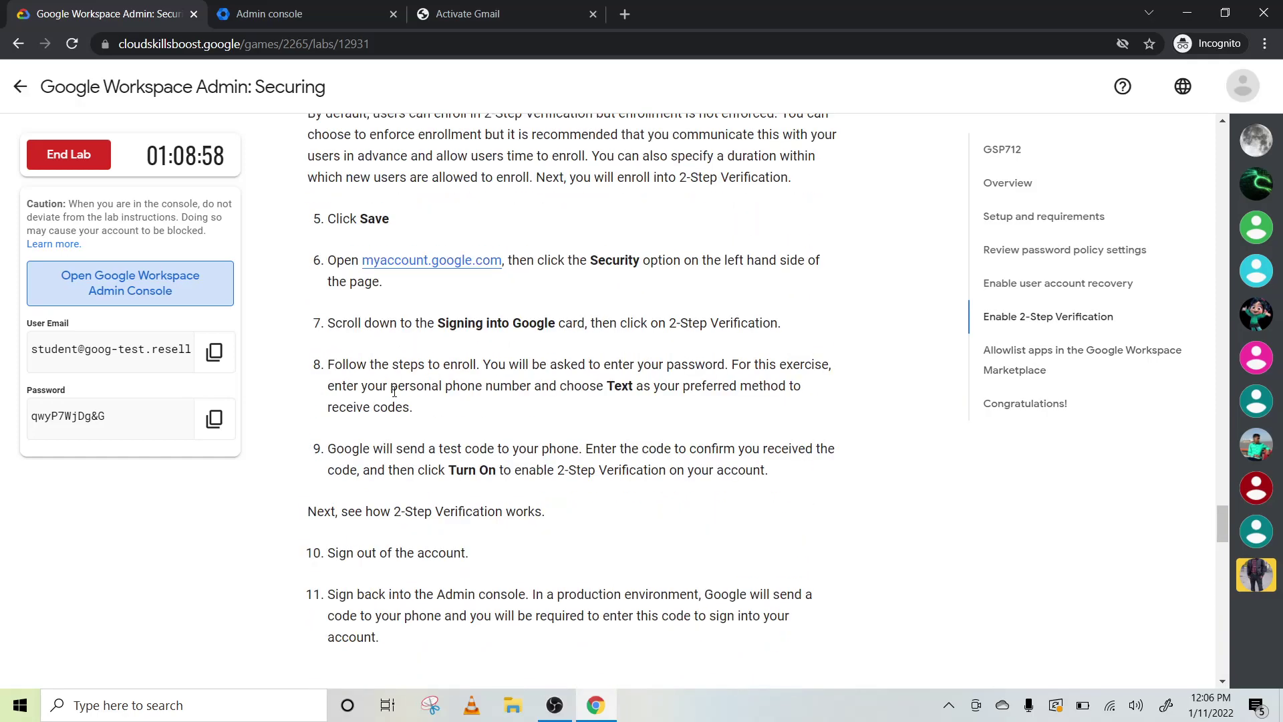
scroll(391, 388, "up", 3)
scroll(392, 388, "up", 5)
scroll(392, 388, "up", 5)
scroll(392, 388, "up", 5)
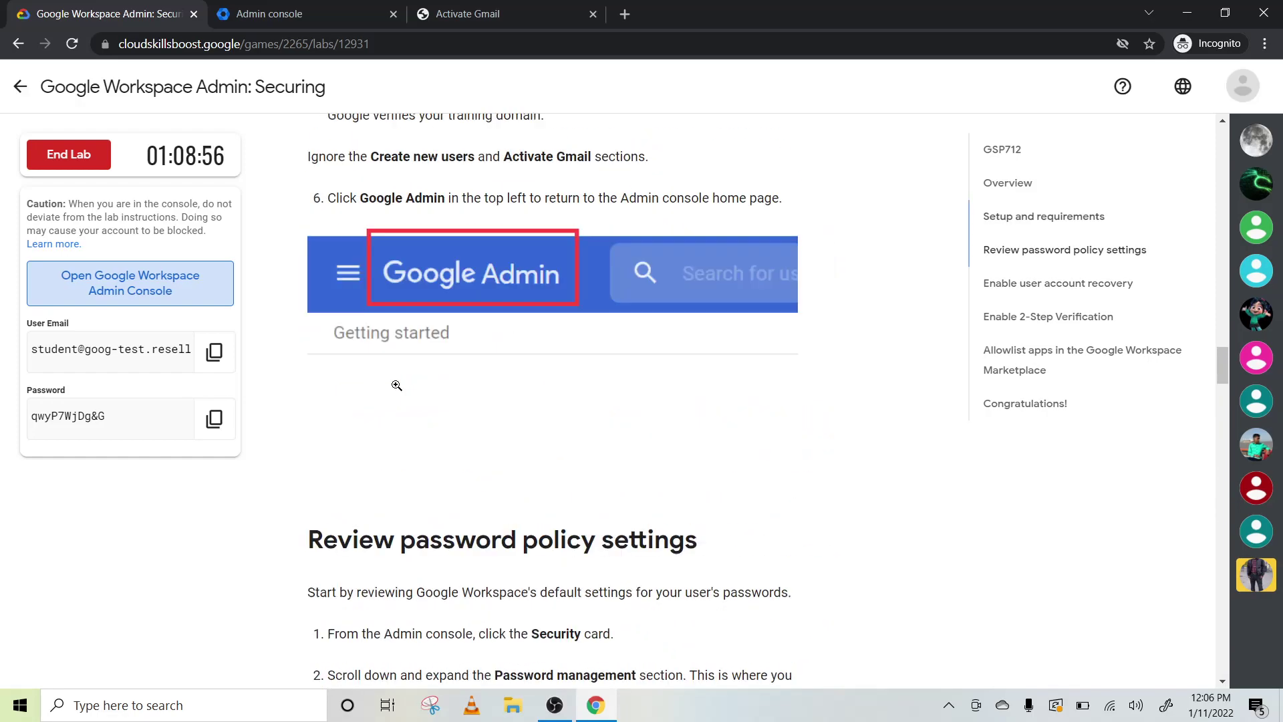
scroll(397, 381, "up", 5)
scroll(395, 381, "up", 5)
scroll(395, 382, "up", 5)
scroll(396, 382, "up", 5)
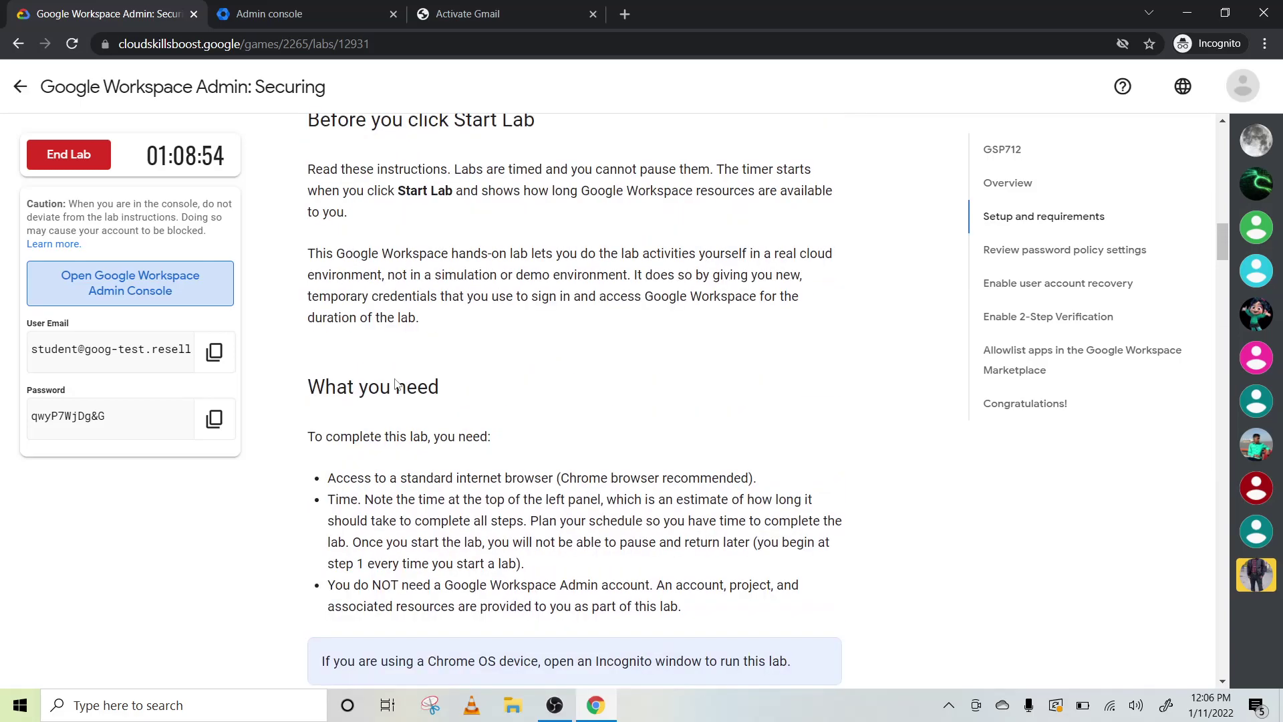
scroll(399, 380, "up", 5)
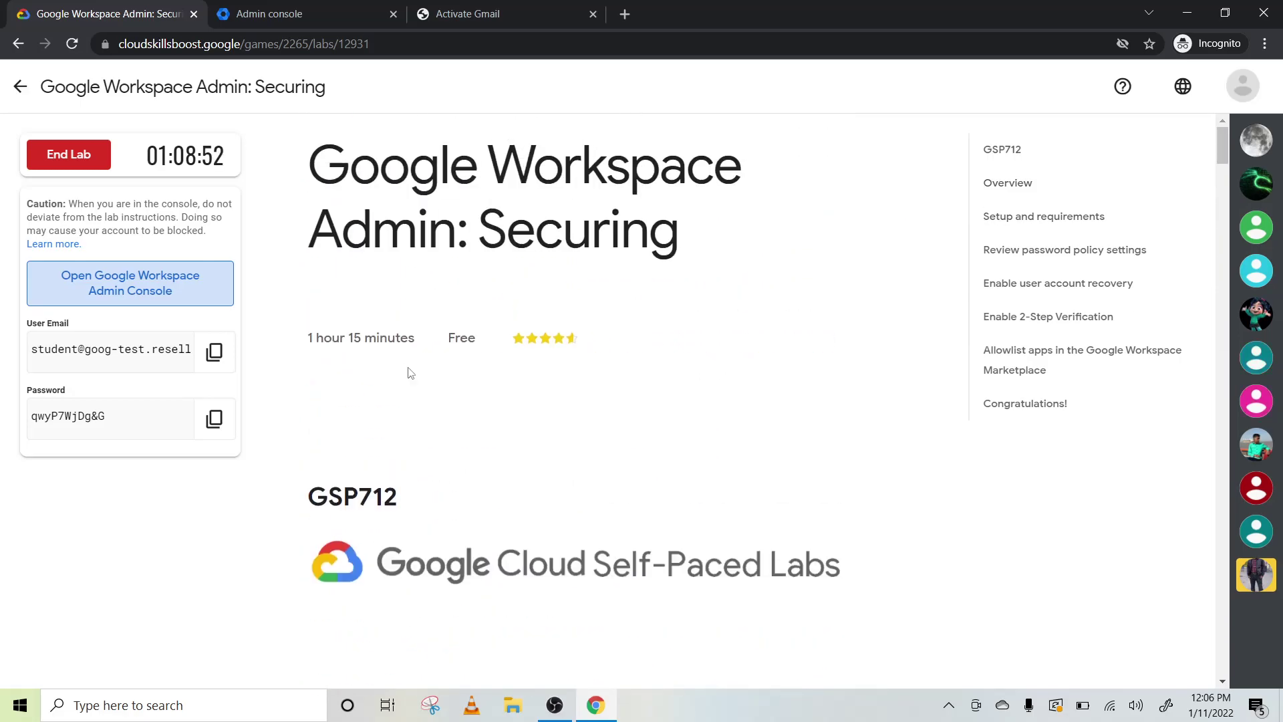